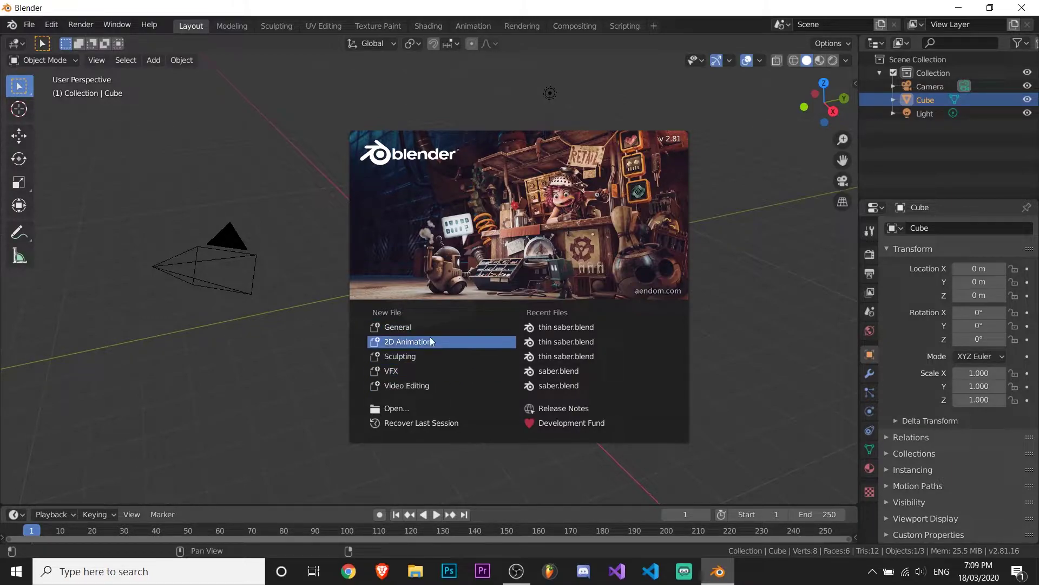
- Start a General scene and delete its Light, Cube and Camera from the Outliner
{"action": "left_click", "coordinate": [394, 327]}
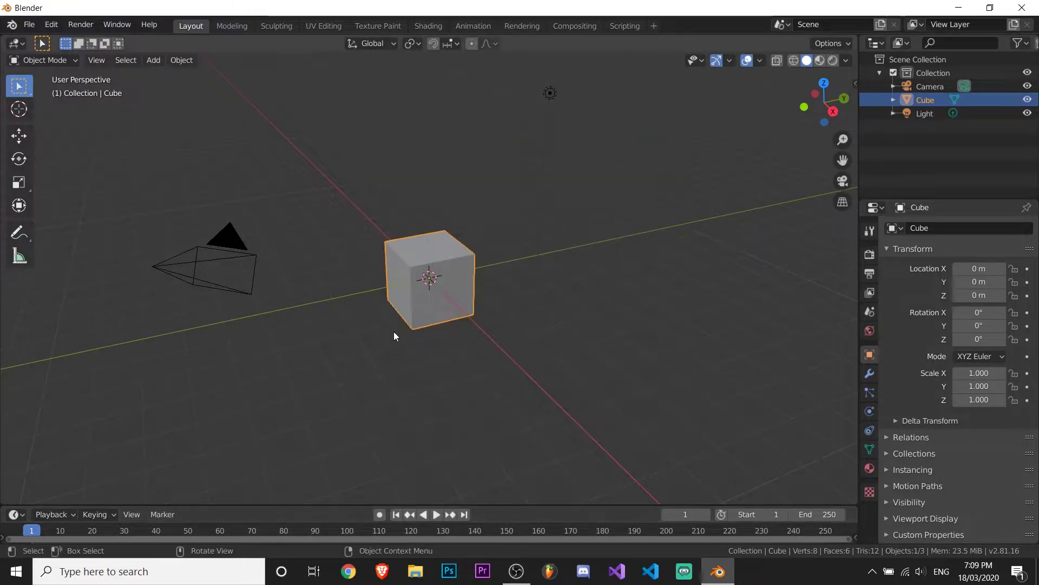
{"action": "middle_click_drag", "start_coordinate": [336, 295], "coordinate": [515, 295]}
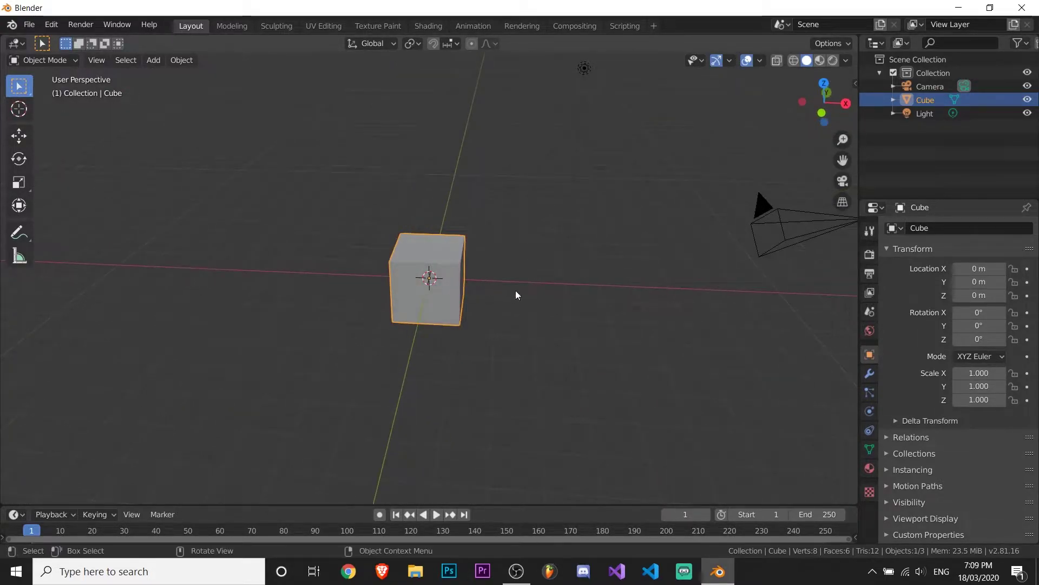
{"action": "right_click", "coordinate": [928, 114]}
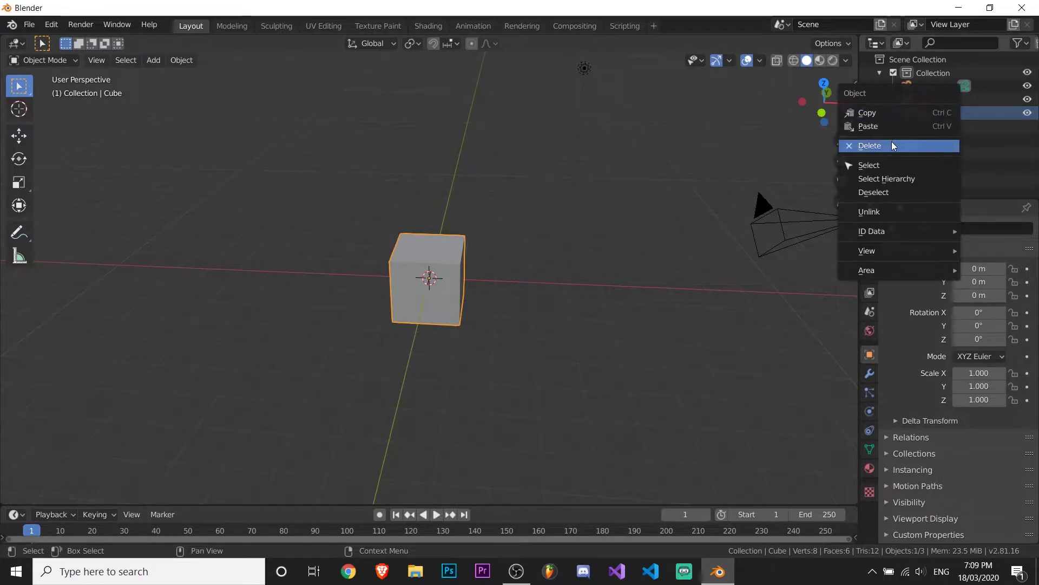
{"action": "left_click", "coordinate": [928, 145]}
{"action": "right_click", "coordinate": [929, 99]}
{"action": "left_click", "coordinate": [939, 95]}
{"action": "right_click", "coordinate": [940, 90]}
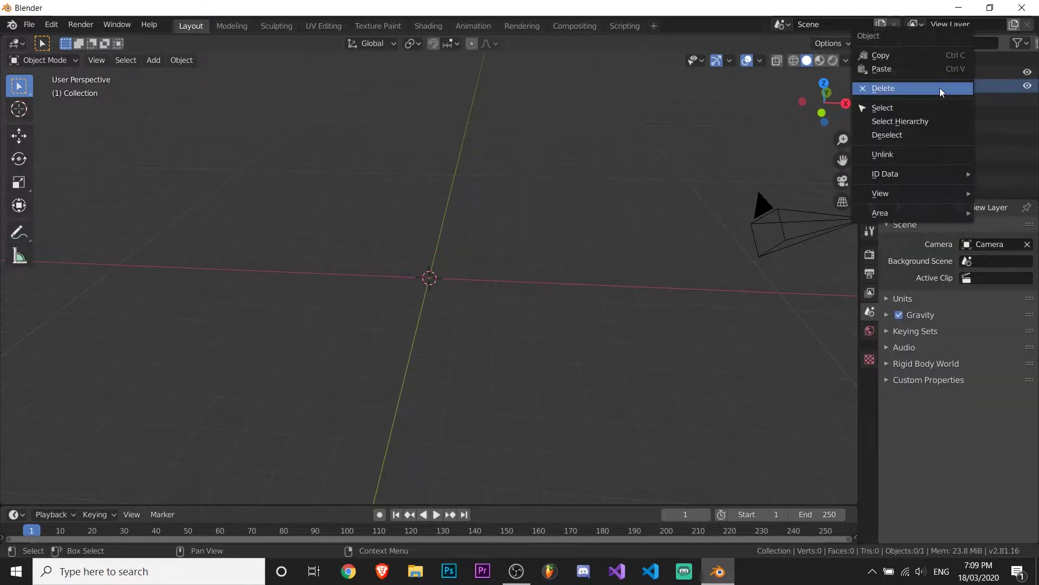
{"action": "left_click", "coordinate": [939, 88]}
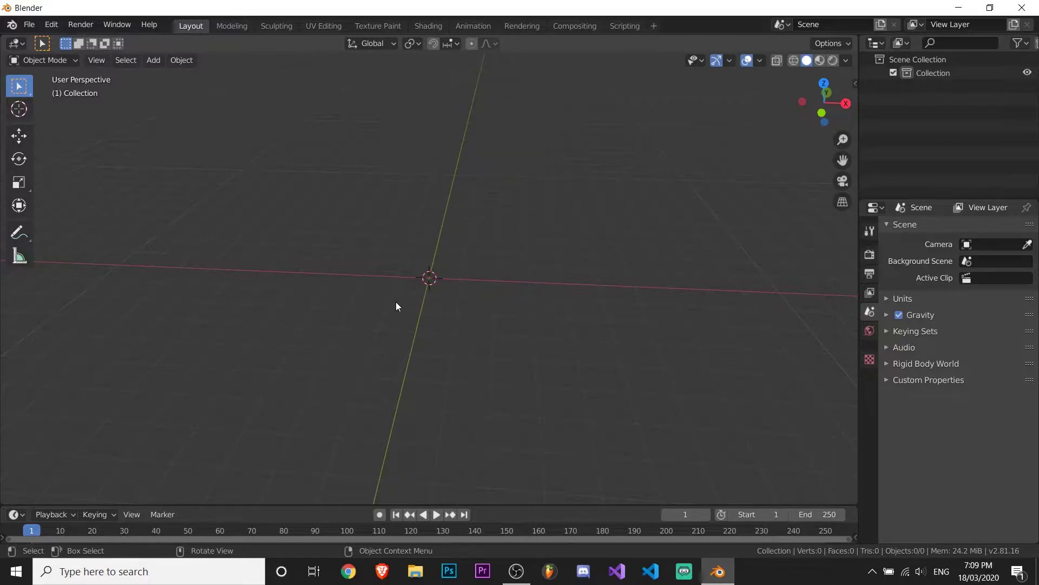
{"action": "middle_click_drag", "start_coordinate": [398, 306], "coordinate": [469, 292]}
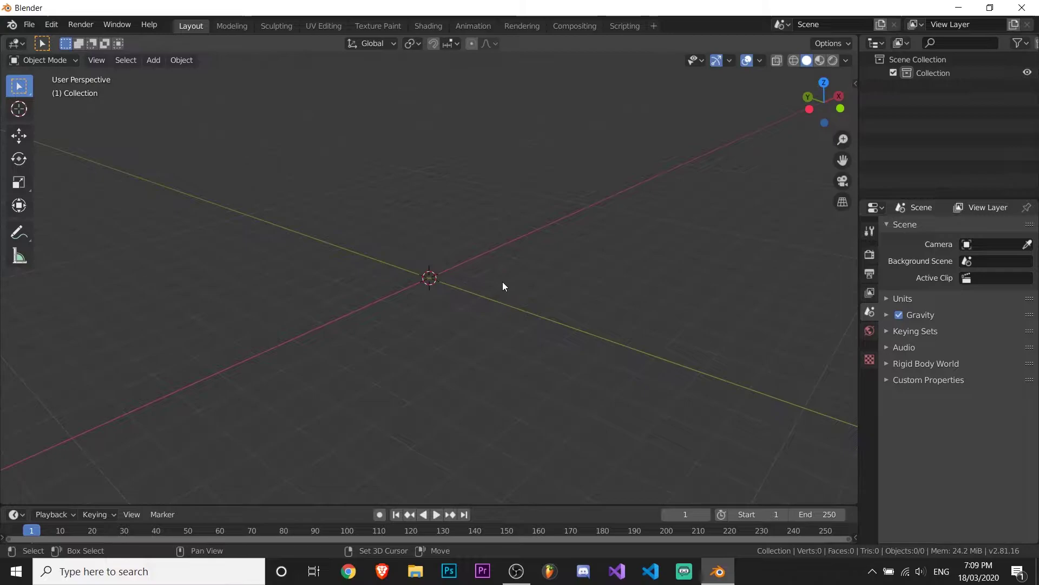
- Add a Bezier circle at the origin, scale it to 3.812, then deselect it
{"action": "key", "text": "shift+a"}
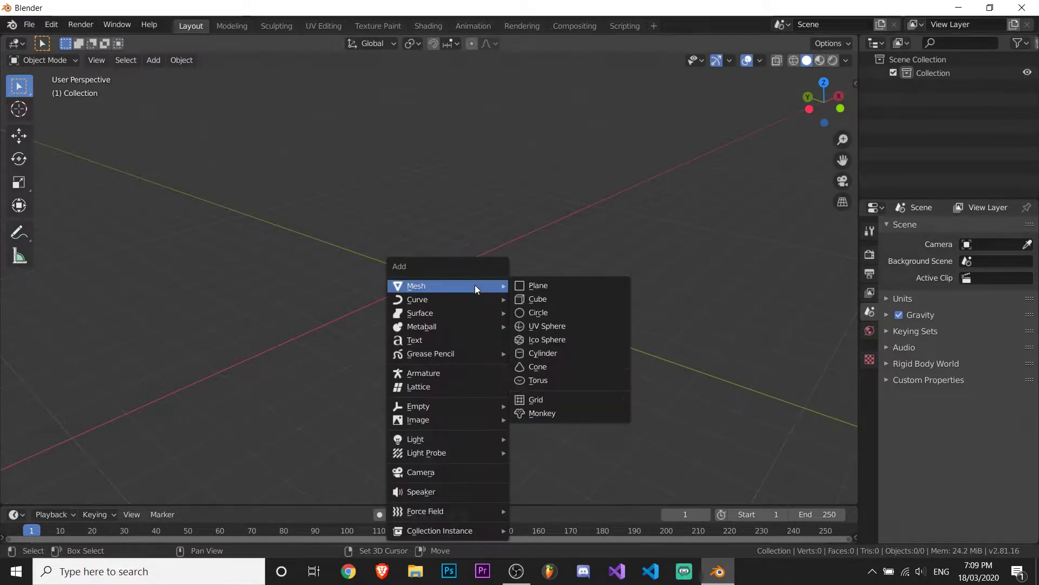
{"action": "mouse_move", "coordinate": [463, 299]}
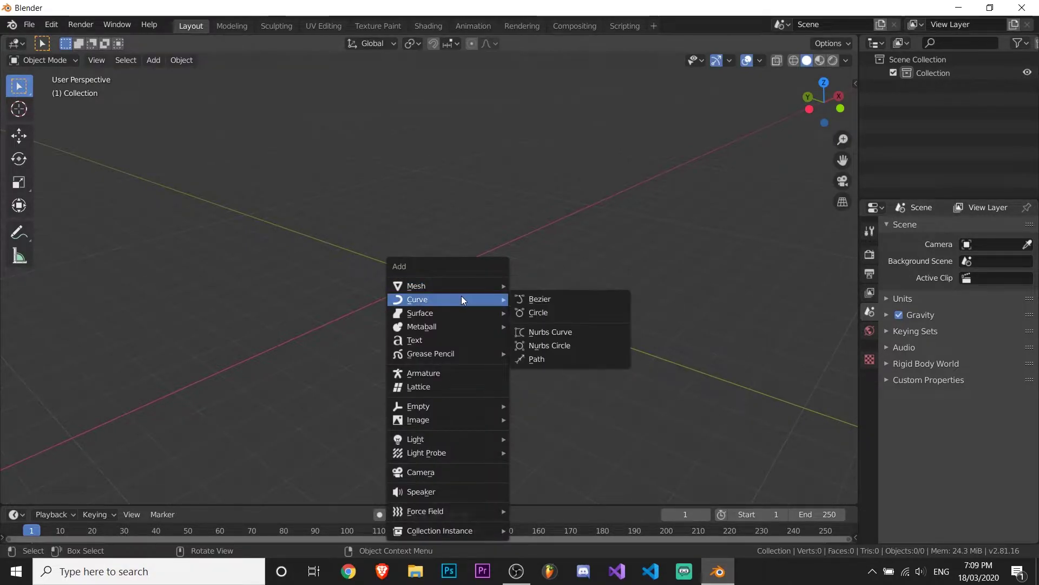
{"action": "left_click", "coordinate": [539, 313]}
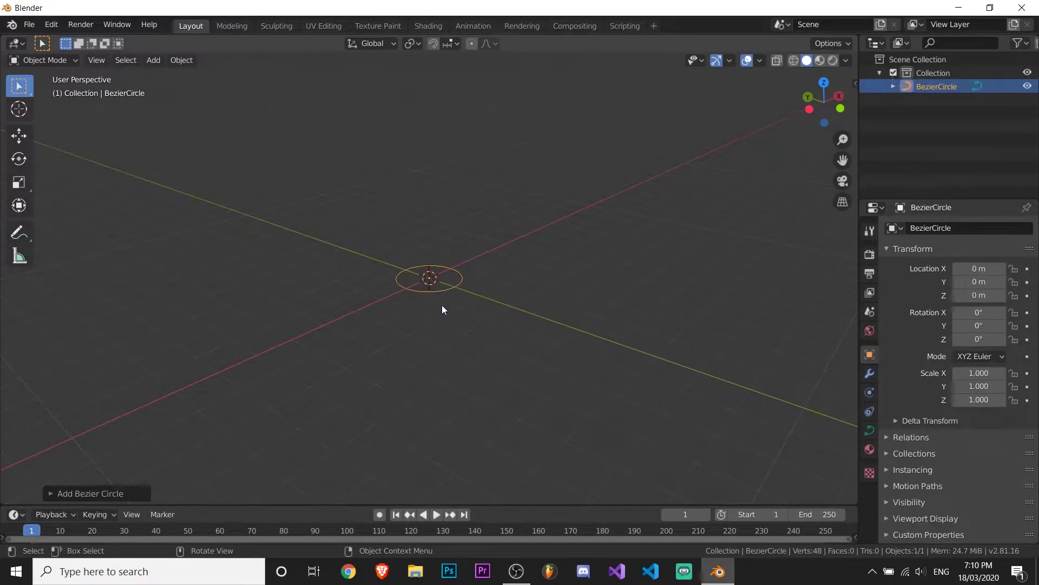
{"action": "key", "text": "s"}
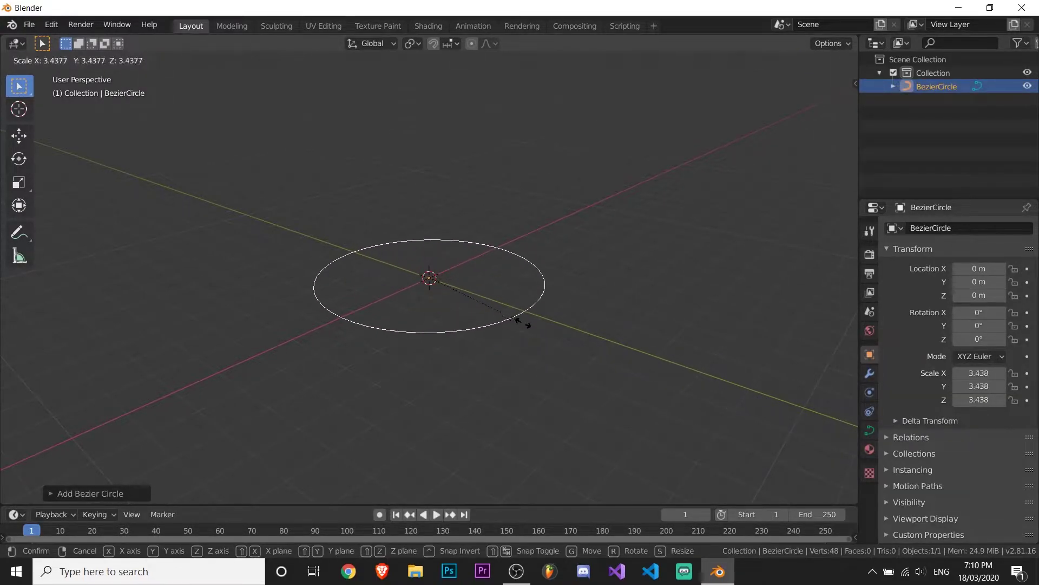
{"action": "left_click", "coordinate": [529, 341]}
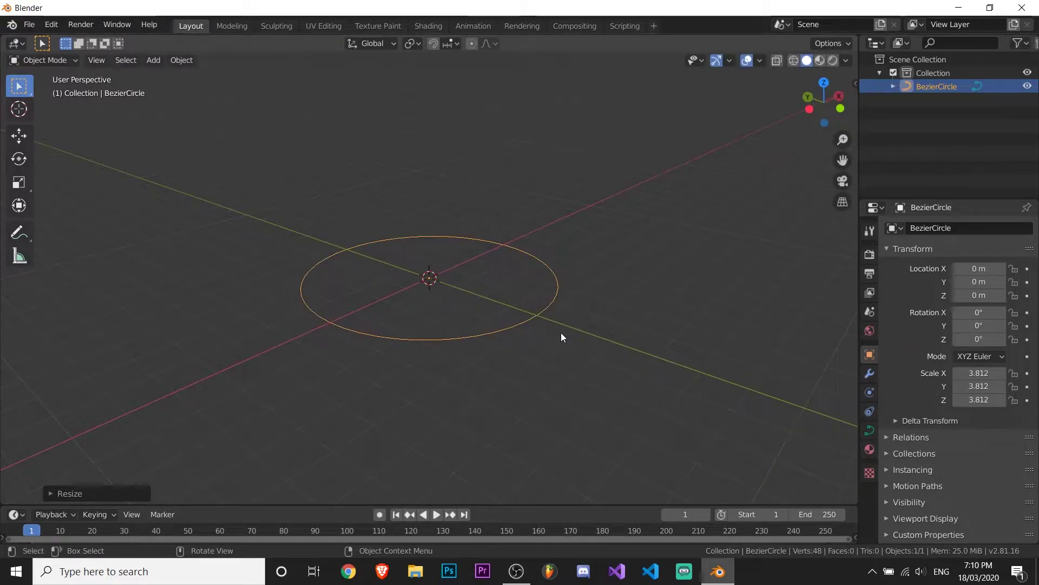
{"action": "scroll", "coordinate": [561, 337], "scroll_direction": "down", "scroll_amount": 1}
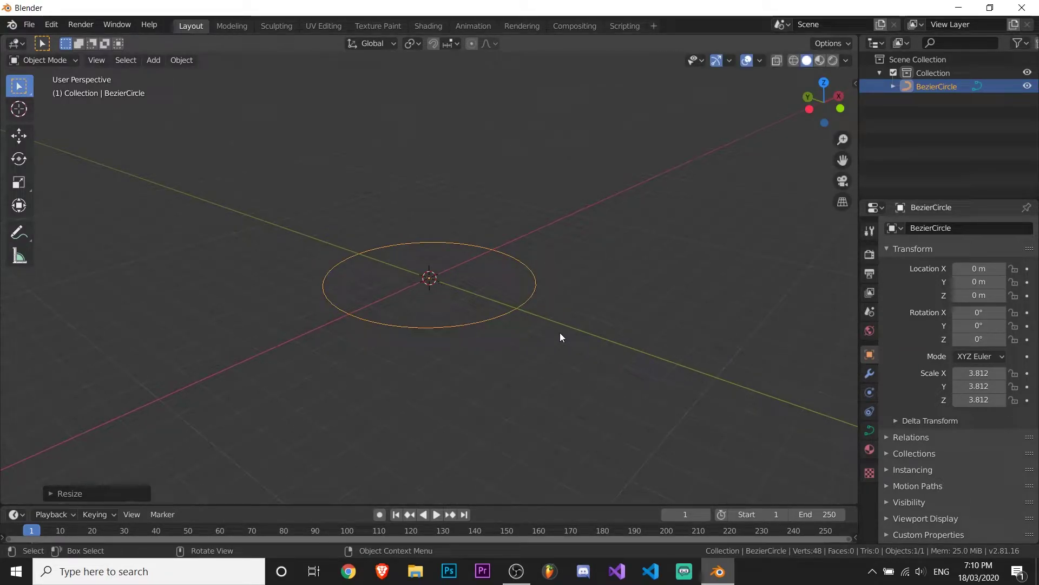
{"action": "left_click", "coordinate": [594, 265]}
{"action": "key", "text": "shift"}
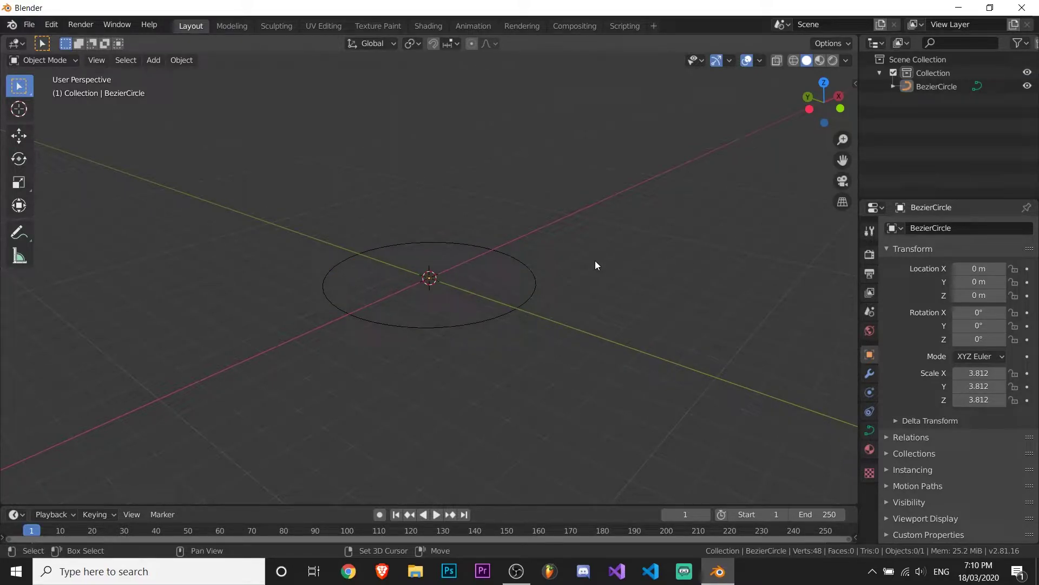
- Add a text object at the origin and switch it into Edit Mode
{"action": "key", "text": "shift+a"}
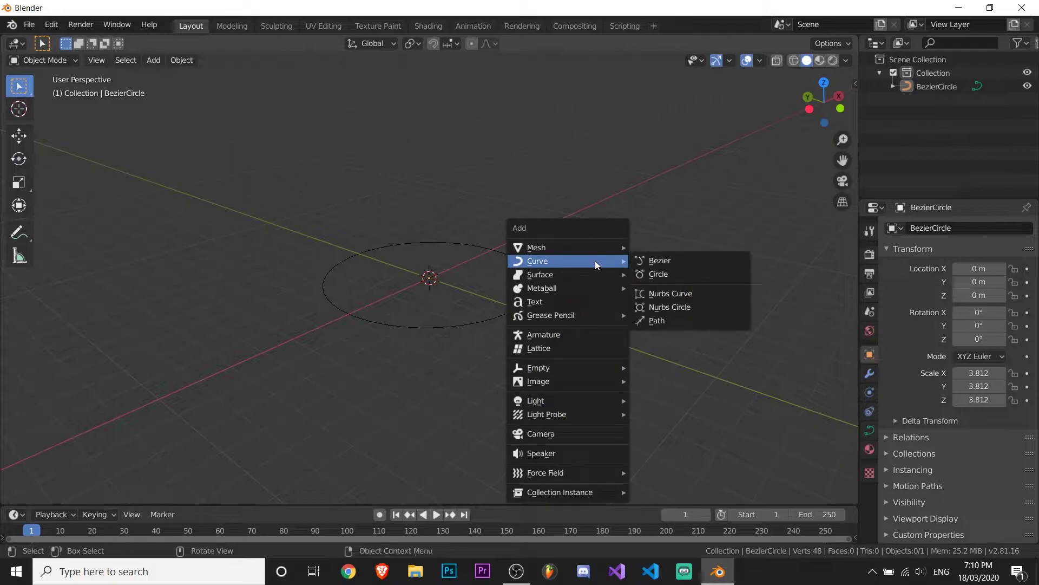
{"action": "left_click", "coordinate": [536, 301]}
{"action": "middle_click_drag", "start_coordinate": [536, 242], "coordinate": [455, 320]}
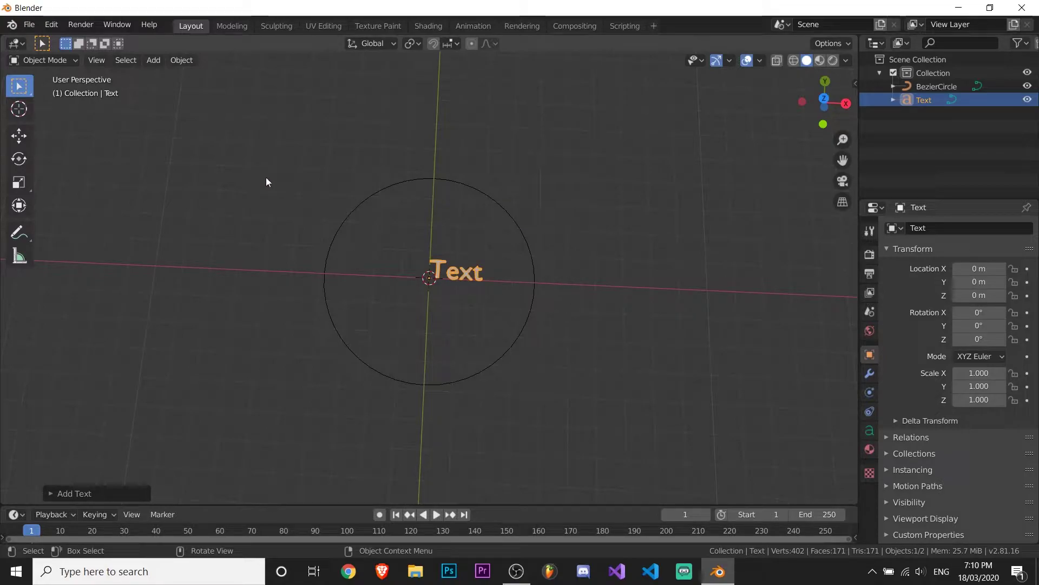
{"action": "left_click", "coordinate": [42, 61]}
{"action": "left_click", "coordinate": [34, 88]}
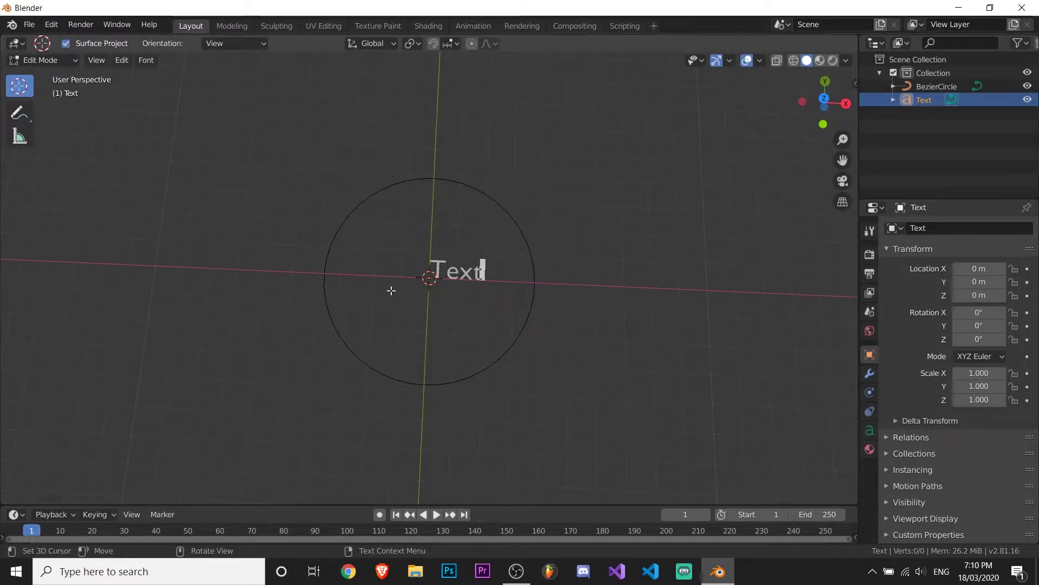
- Replace the default text with 'YouTube Tutorial'
{"action": "key", "text": "BackSpace"}
{"action": "key", "text": "BackSpace"}
{"action": "key", "text": "BackSpace"}
{"action": "key", "text": "BackSpace"}
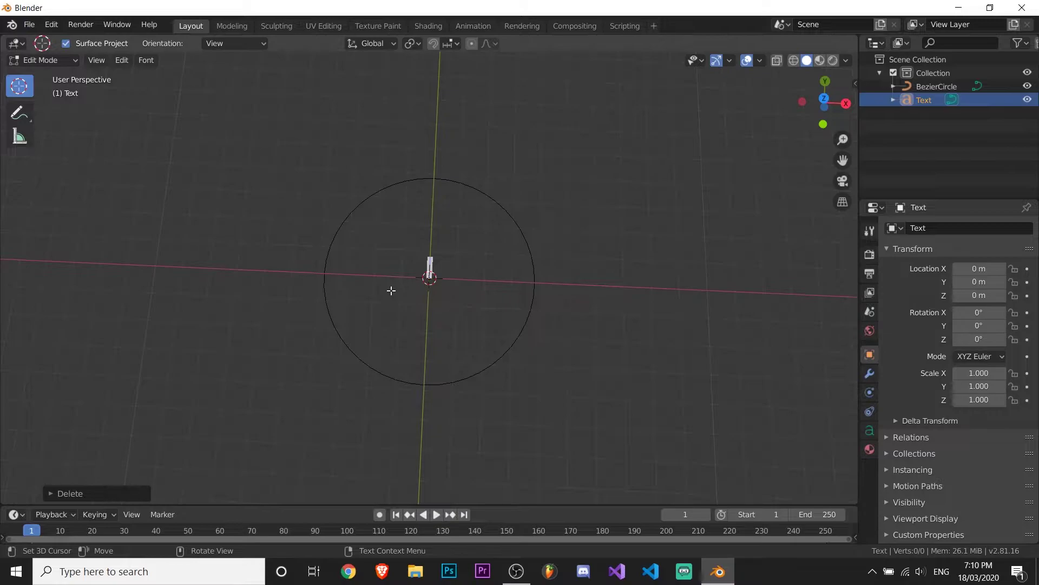
{"action": "key", "text": "shift"}
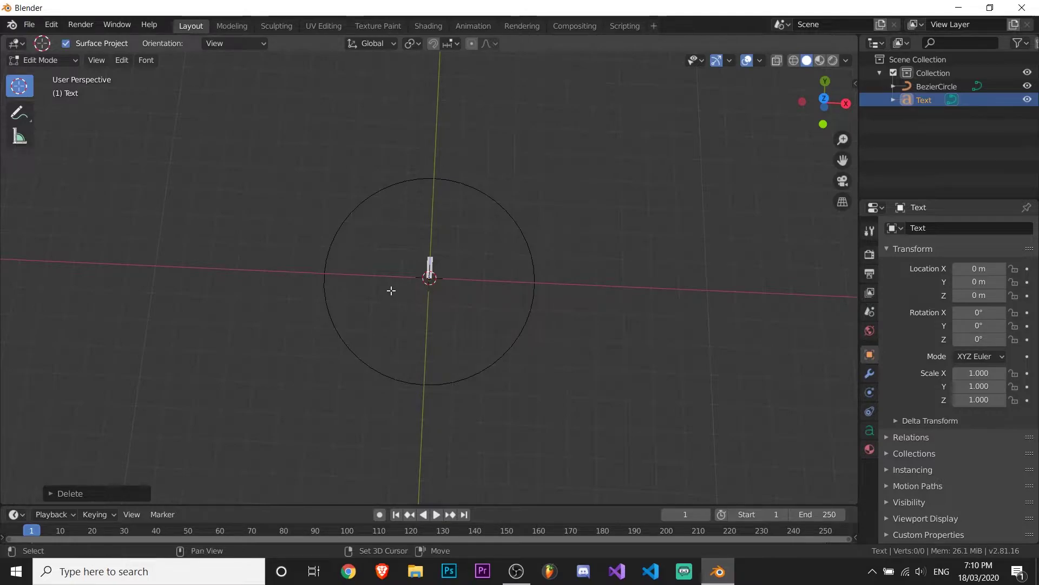
{"action": "type", "text": "Pu"}
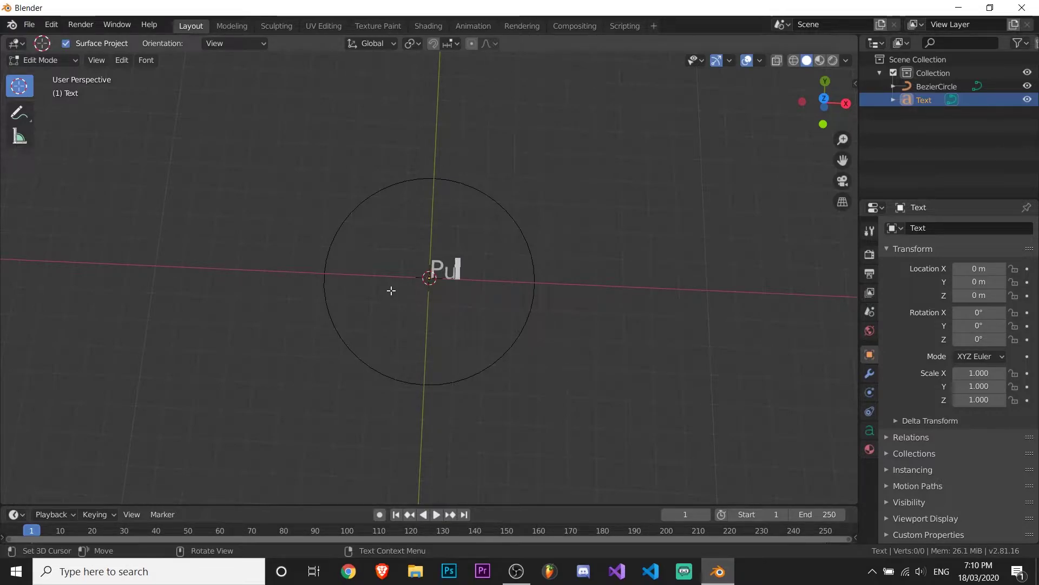
{"action": "key", "text": "shift"}
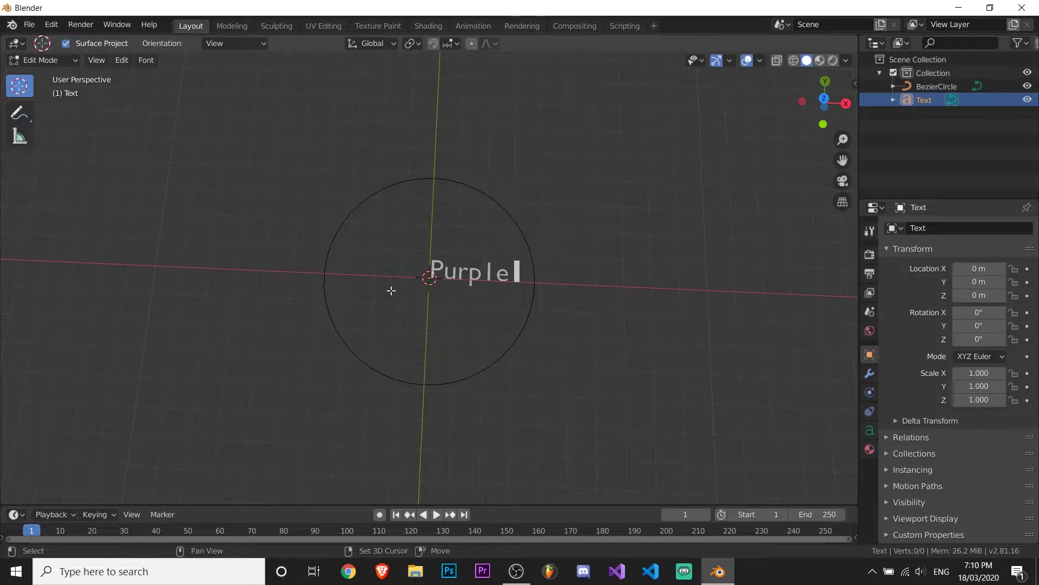
{"action": "type", "text": "rple Purple"}
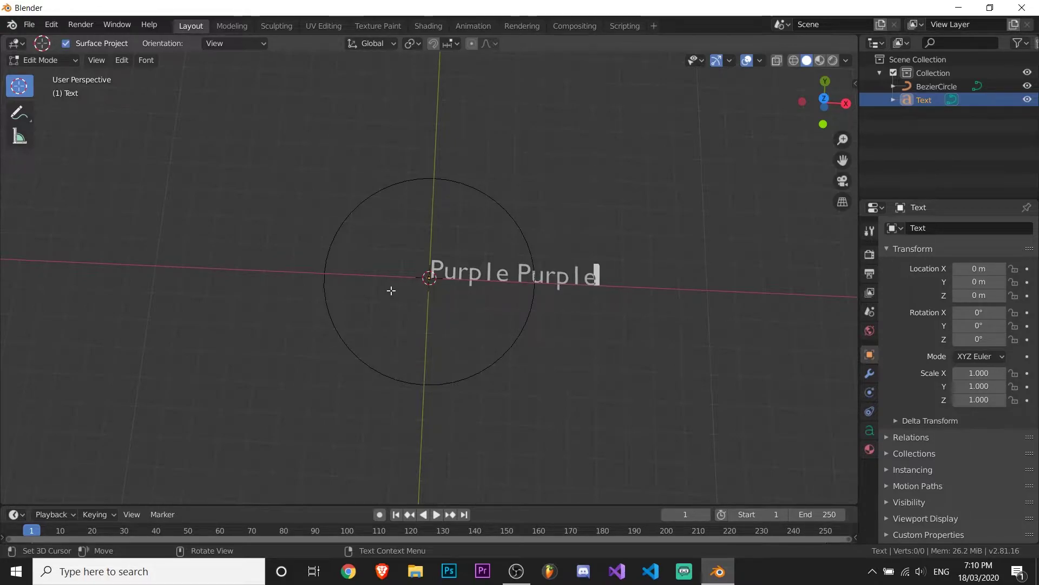
{"action": "key", "text": "BackSpace"}
{"action": "key", "text": "BackSpace"}
{"action": "key", "text": "BackSpace"}
{"action": "key", "text": "BackSpace"}
{"action": "key", "text": "BackSpace"}
{"action": "key", "text": "BackSpace"}
{"action": "key", "text": "BackSpace"}
{"action": "key", "text": "BackSpace"}
{"action": "key", "text": "BackSpace"}
{"action": "key", "text": "BackSpace"}
{"action": "key", "text": "BackSpace"}
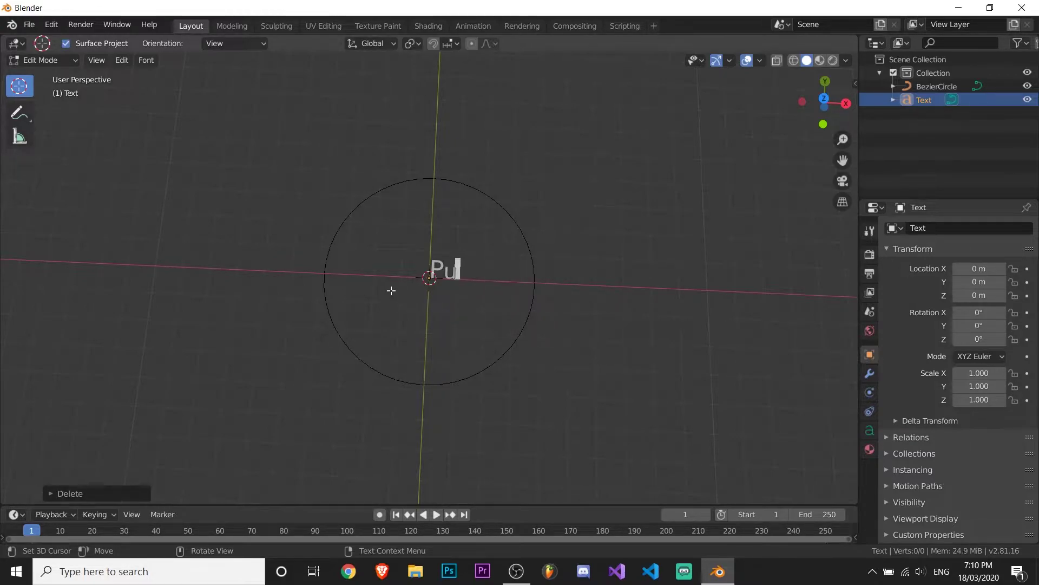
{"action": "type", "text": "Mat"}
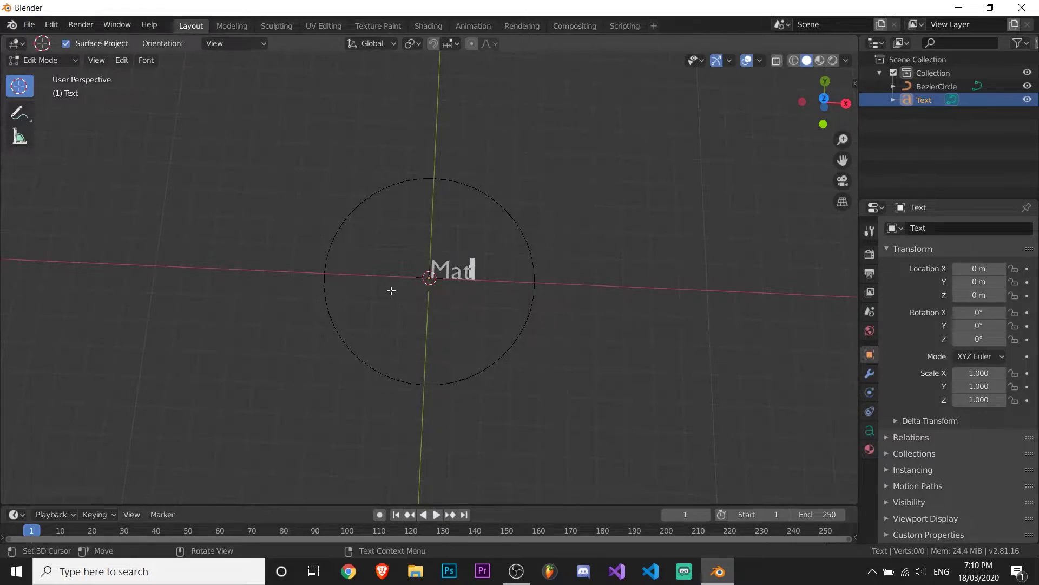
{"action": "type", "text": "t Matt "}
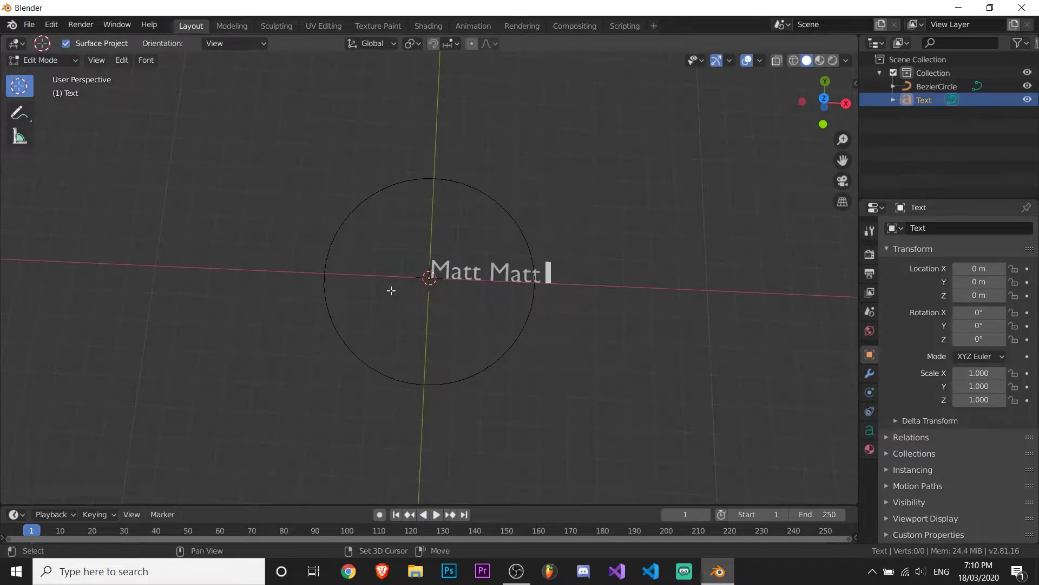
{"action": "type", "text": "Matt"}
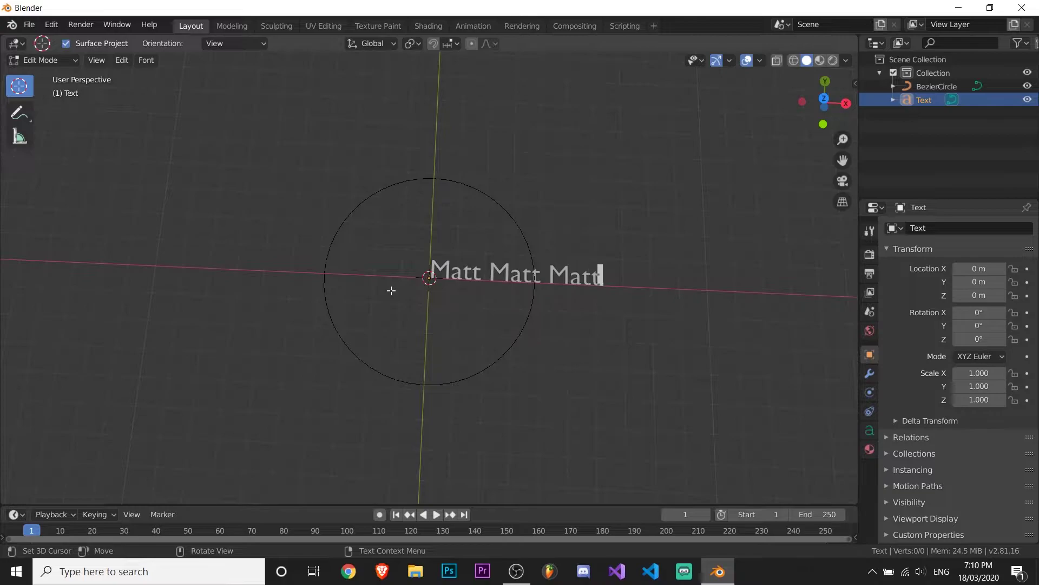
{"action": "key", "text": "BackSpace"}
{"action": "key", "text": "BackSpace"}
{"action": "key", "text": "BackSpace"}
{"action": "key", "text": "BackSpace"}
{"action": "key", "text": "BackSpace"}
{"action": "key", "text": "BackSpace"}
{"action": "key", "text": "BackSpace"}
{"action": "key", "text": "BackSpace"}
{"action": "key", "text": "BackSpace"}
{"action": "key", "text": "BackSpace"}
{"action": "key", "text": "BackSpace"}
{"action": "key", "text": "BackSpace"}
{"action": "key", "text": "BackSpace"}
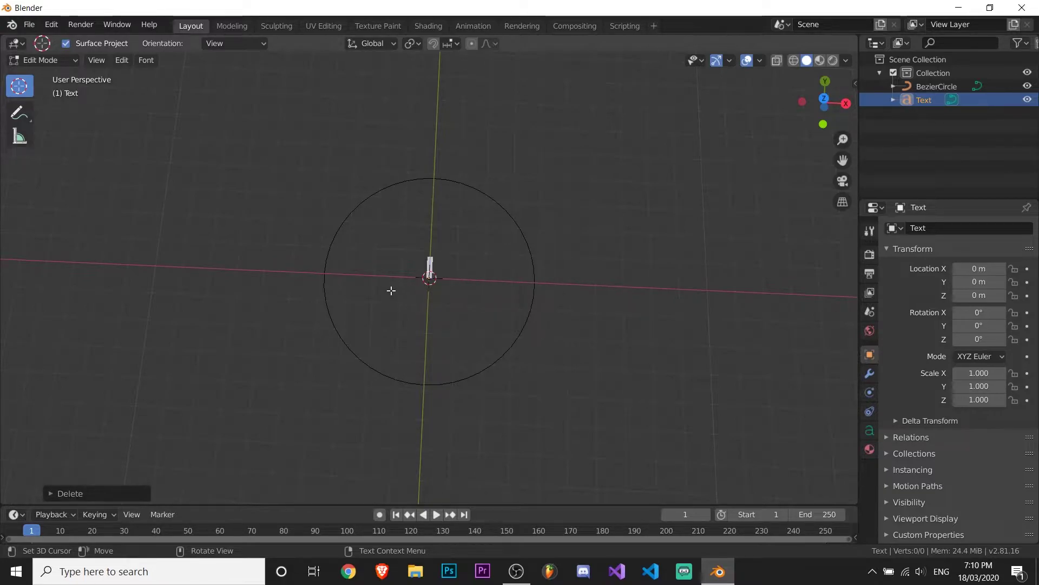
{"action": "type", "text": "ouTube"}
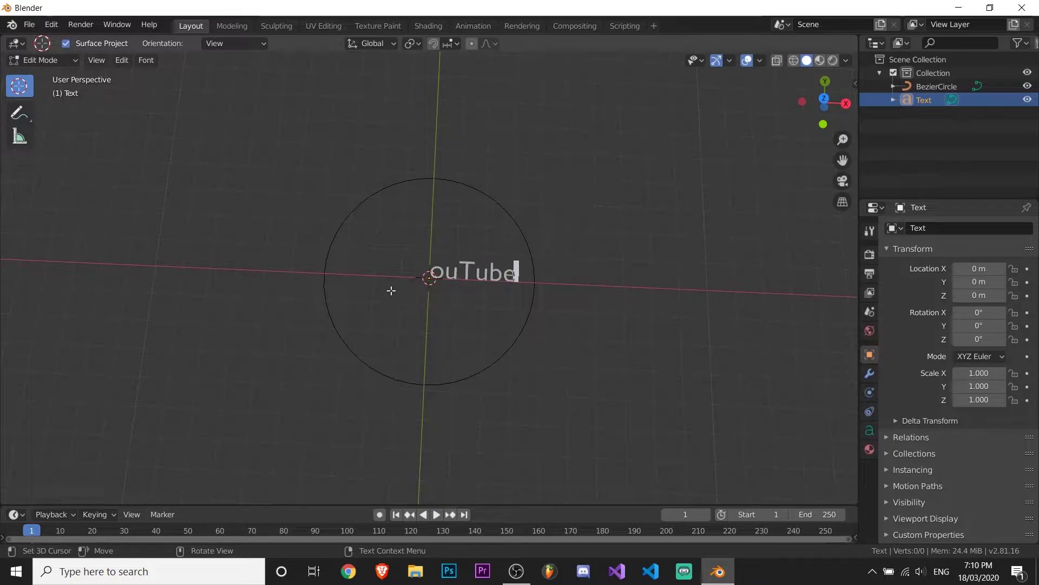
{"action": "type", "text": " Tutorial"}
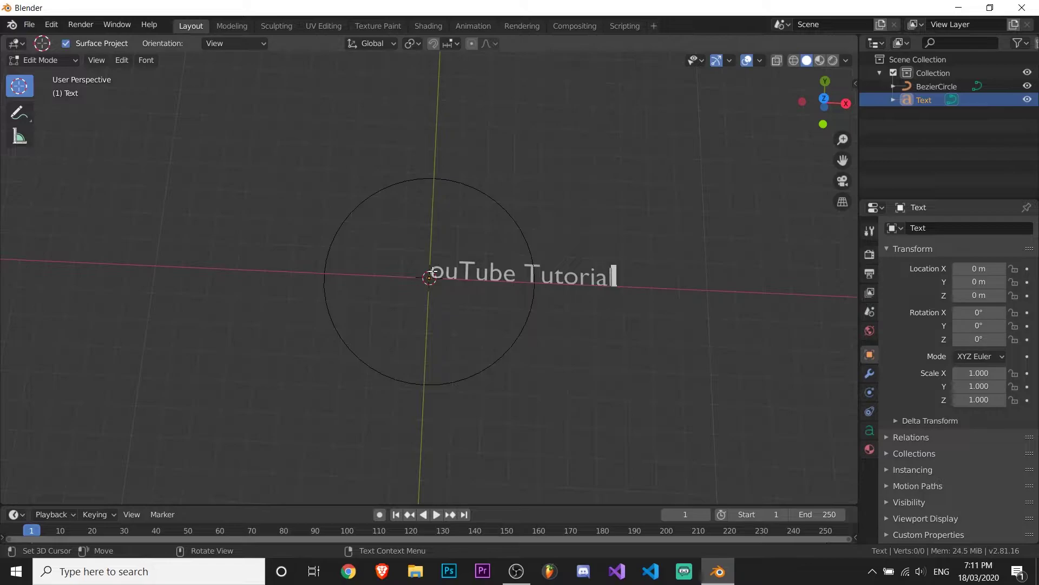
{"action": "key", "text": "Left"}
{"action": "key", "text": "Left"}
{"action": "key", "text": "Left"}
{"action": "type", "text": "Y"}
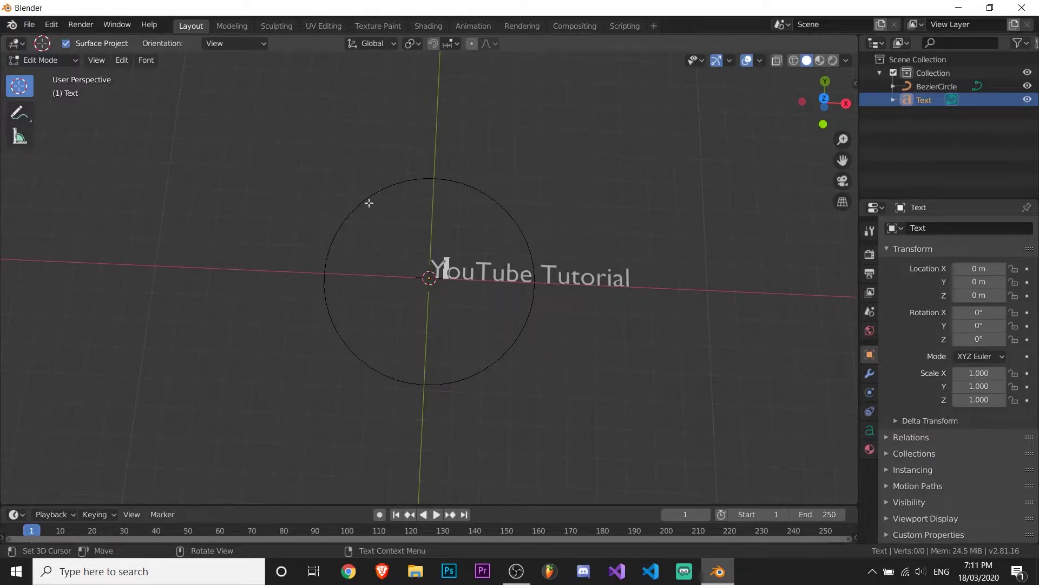
- Back in Object Mode, add a Curve modifier to the text with BezierCircle as its object
{"action": "left_click", "coordinate": [41, 60]}
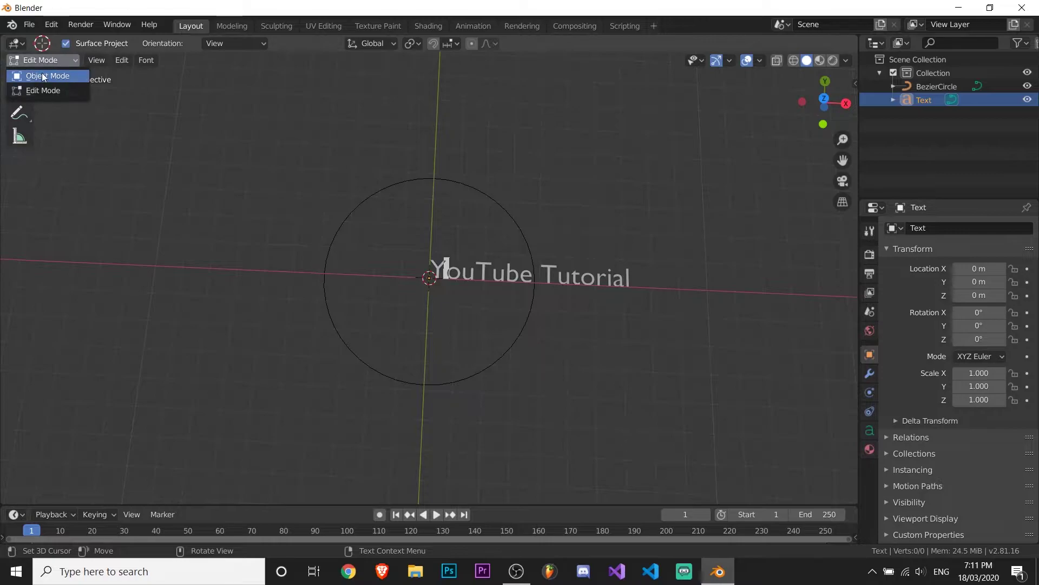
{"action": "left_click", "coordinate": [44, 76]}
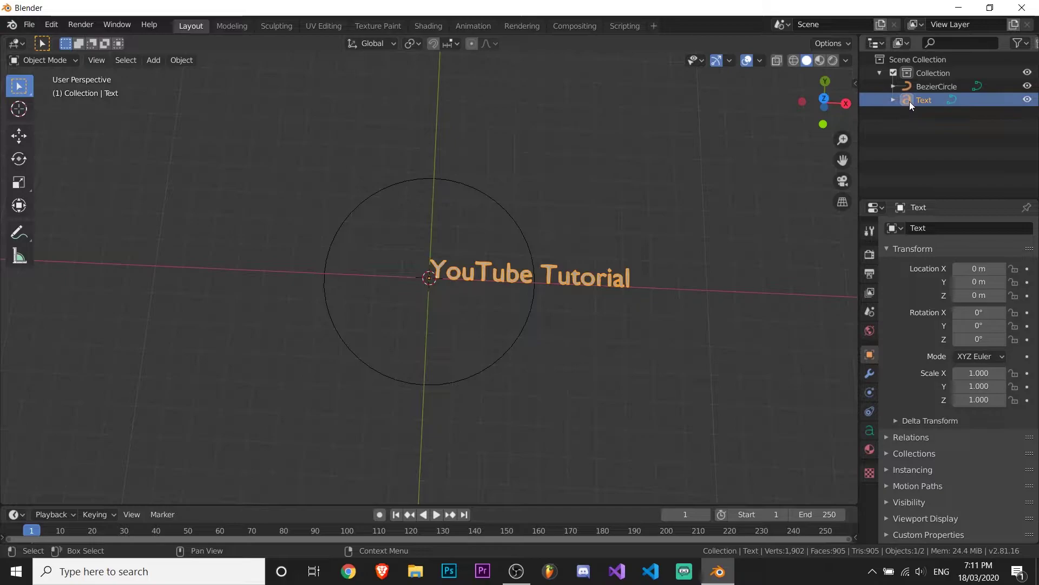
{"action": "left_click", "coordinate": [871, 373]}
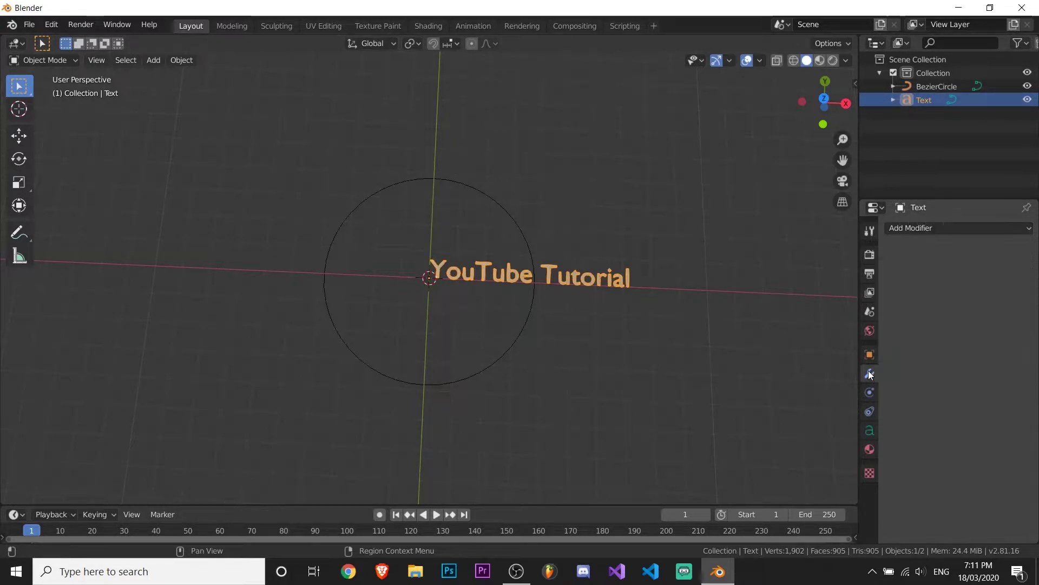
{"action": "left_click", "coordinate": [911, 229]}
{"action": "left_click", "coordinate": [914, 288]}
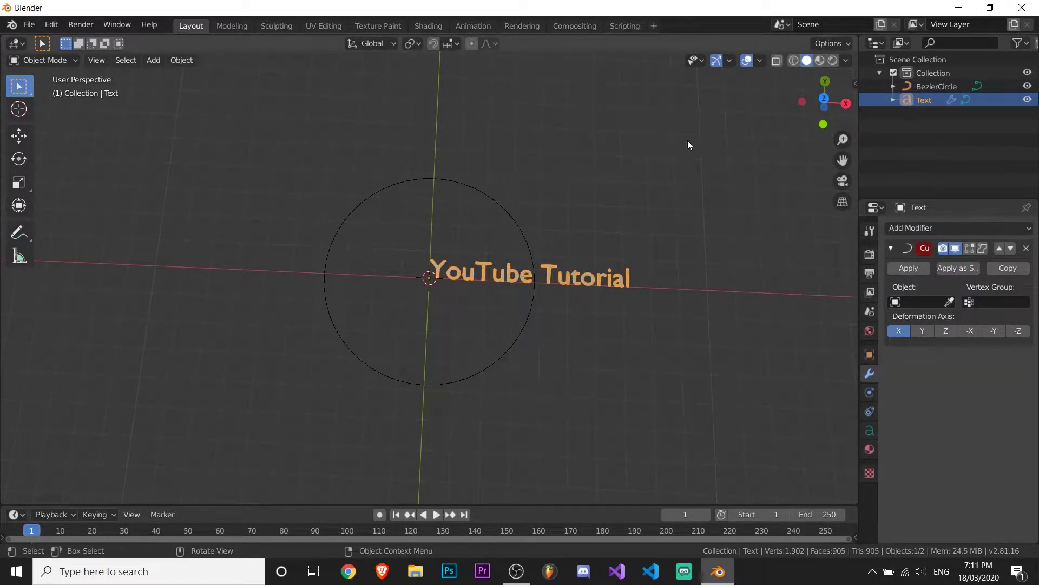
{"action": "left_click", "coordinate": [921, 302]}
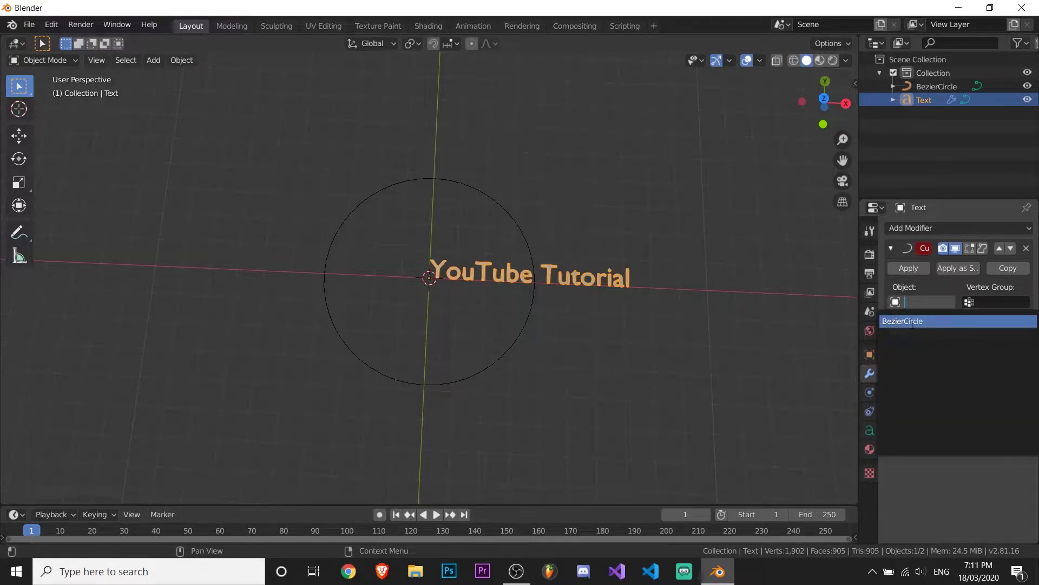
{"action": "left_click", "coordinate": [914, 321]}
- Try rotating the curved text 90° about X, then undo it
{"action": "middle_click_drag", "start_coordinate": [524, 316], "coordinate": [301, 284]}
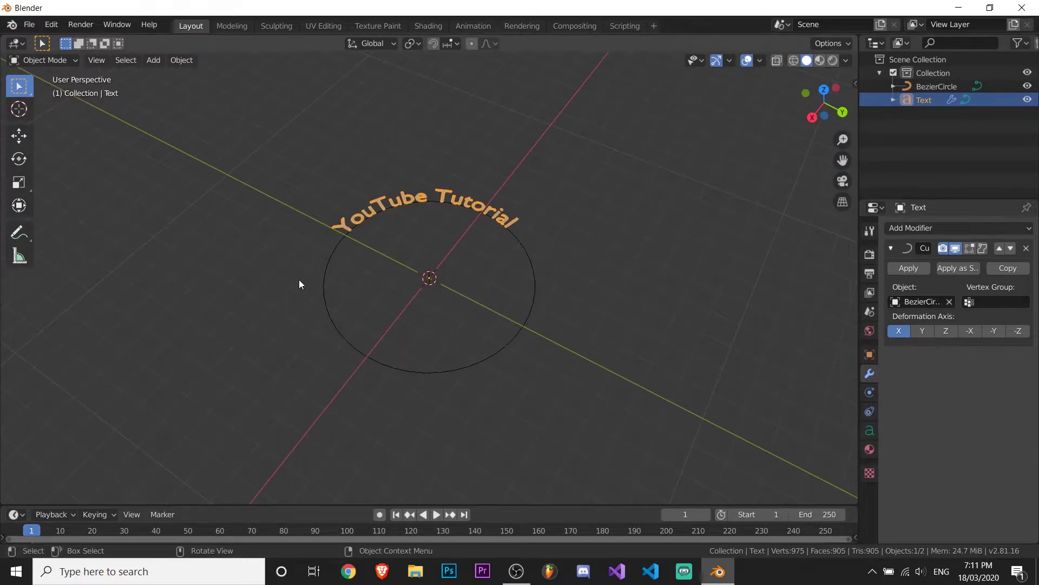
{"action": "type", "text": "rx90"}
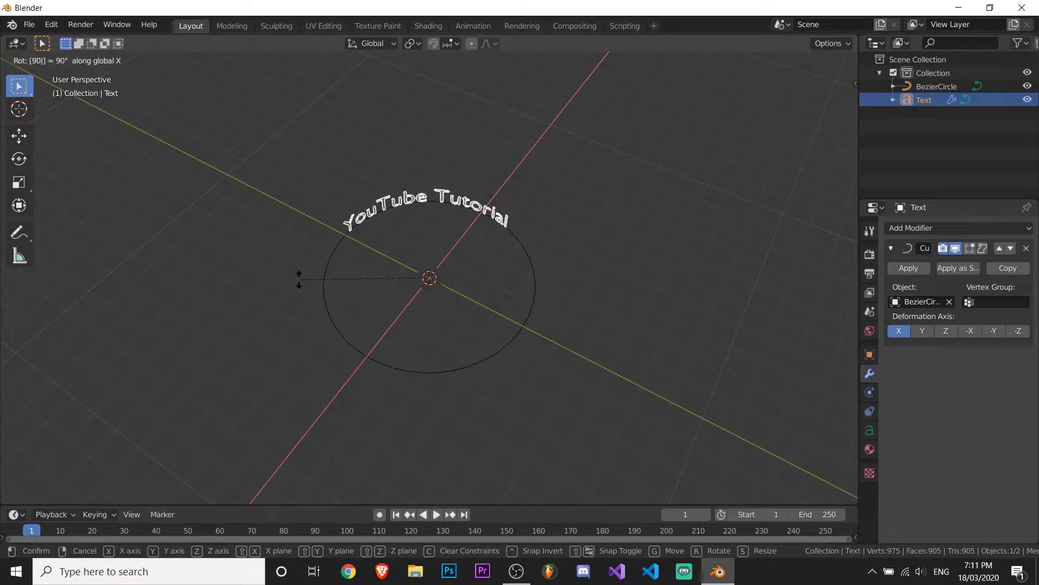
{"action": "key", "text": "Return"}
{"action": "middle_click_drag", "start_coordinate": [336, 276], "coordinate": [357, 203]}
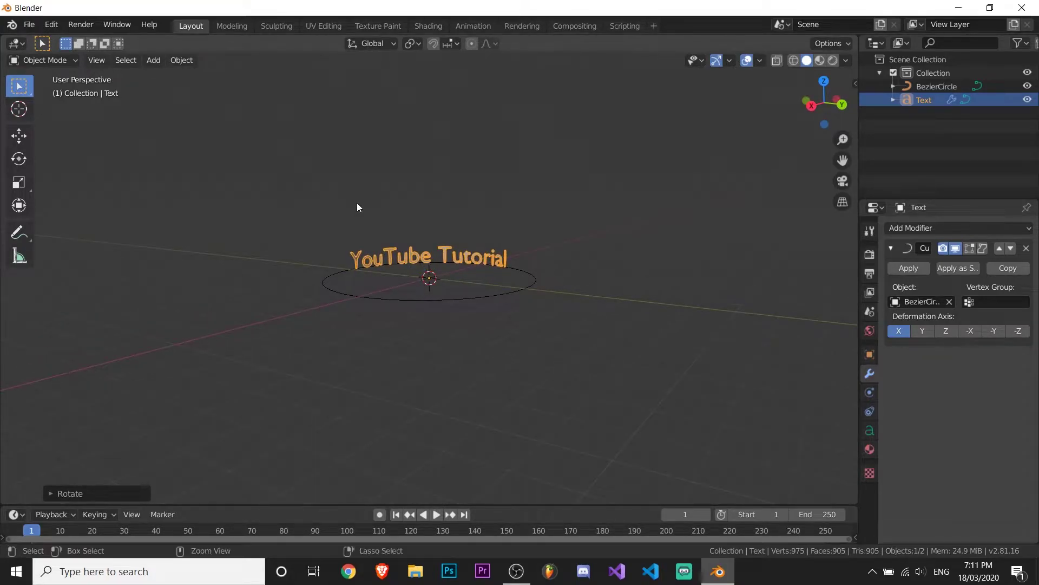
{"action": "key", "text": "ctrl+z"}
{"action": "middle_click_drag", "start_coordinate": [292, 318], "coordinate": [286, 378]}
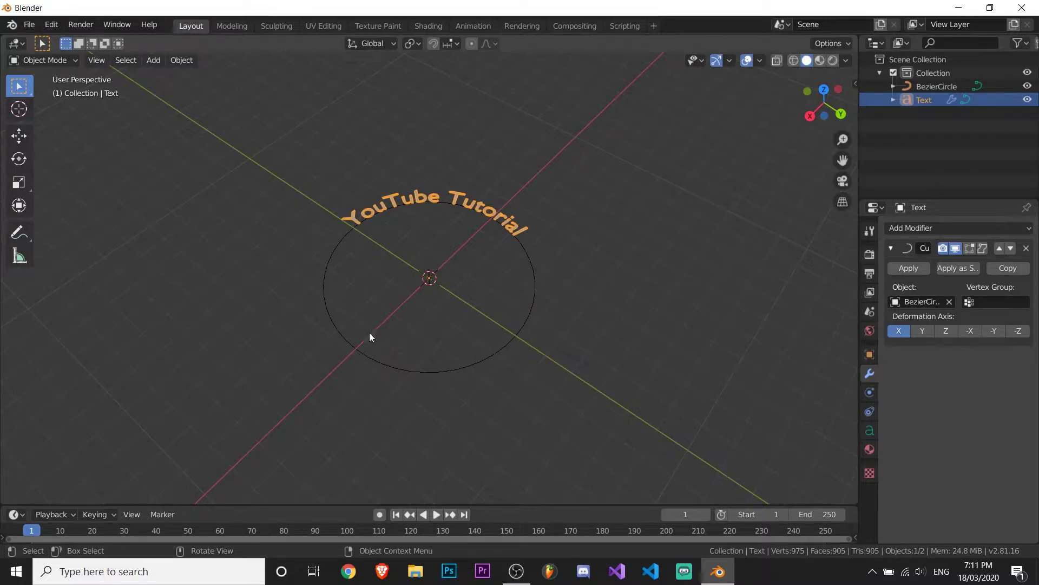
- In the BezierCircle's Edit Mode, run Switch Direction to reverse the curve
{"action": "left_click", "coordinate": [353, 347]}
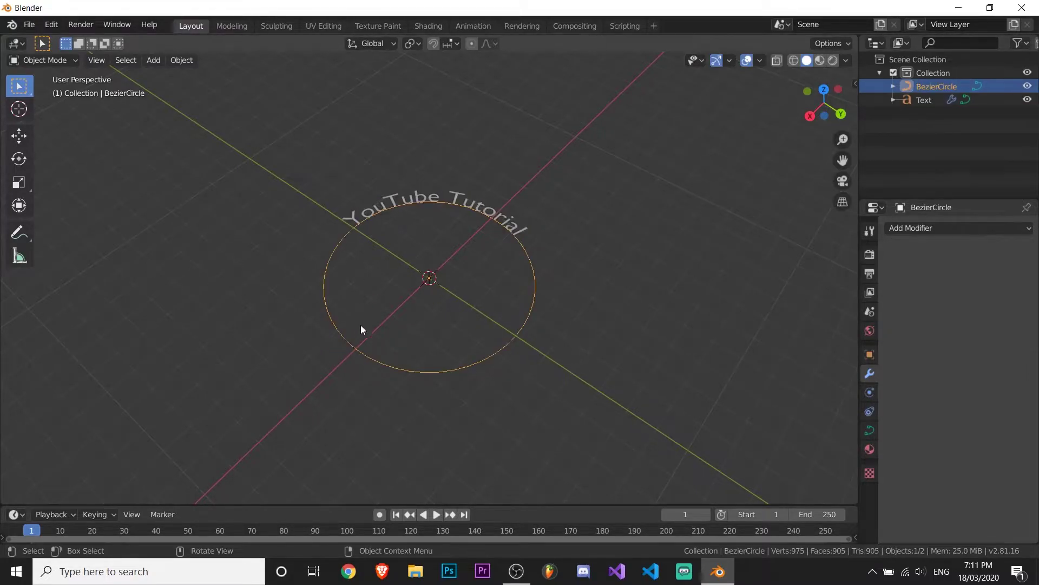
{"action": "left_click", "coordinate": [61, 60]}
{"action": "left_click", "coordinate": [62, 85]}
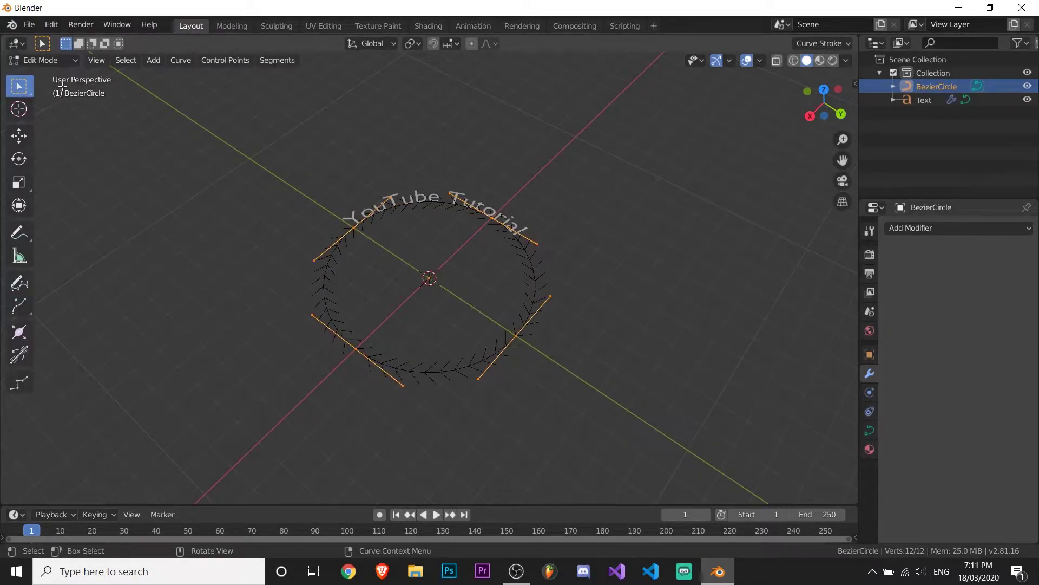
{"action": "key", "text": "F3"}
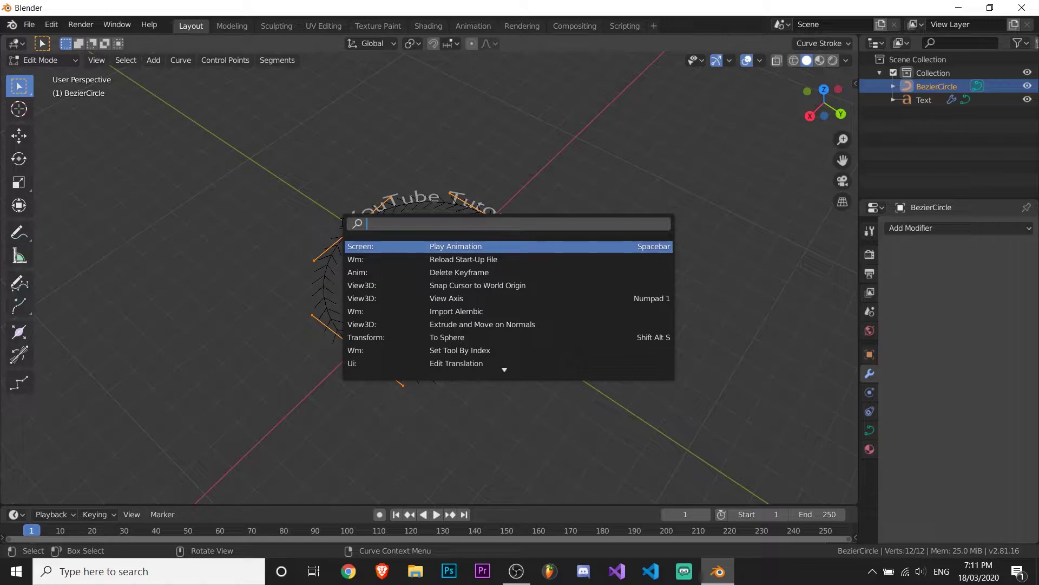
{"action": "type", "text": "switch"}
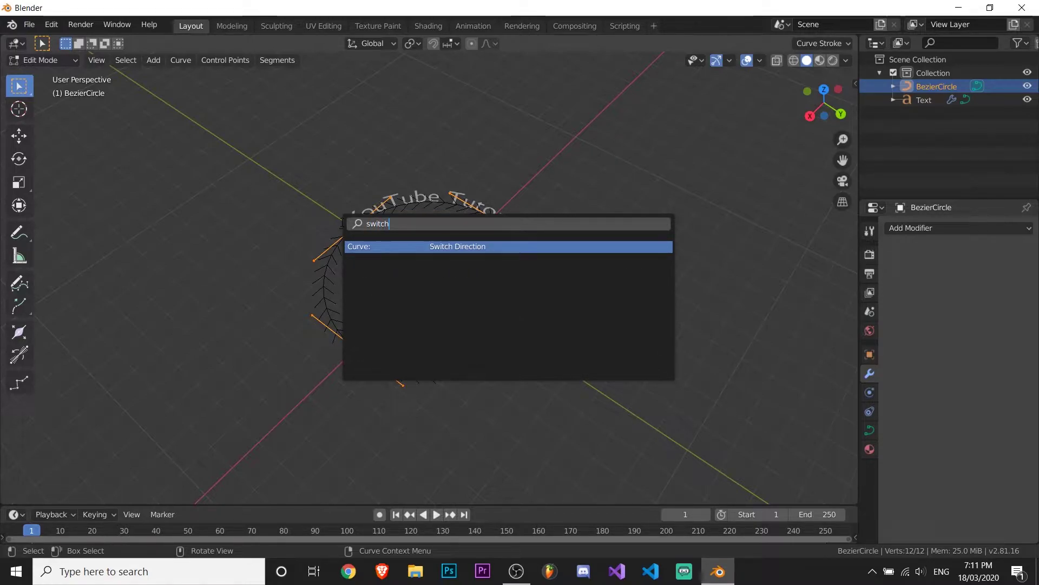
{"action": "key", "text": "Return"}
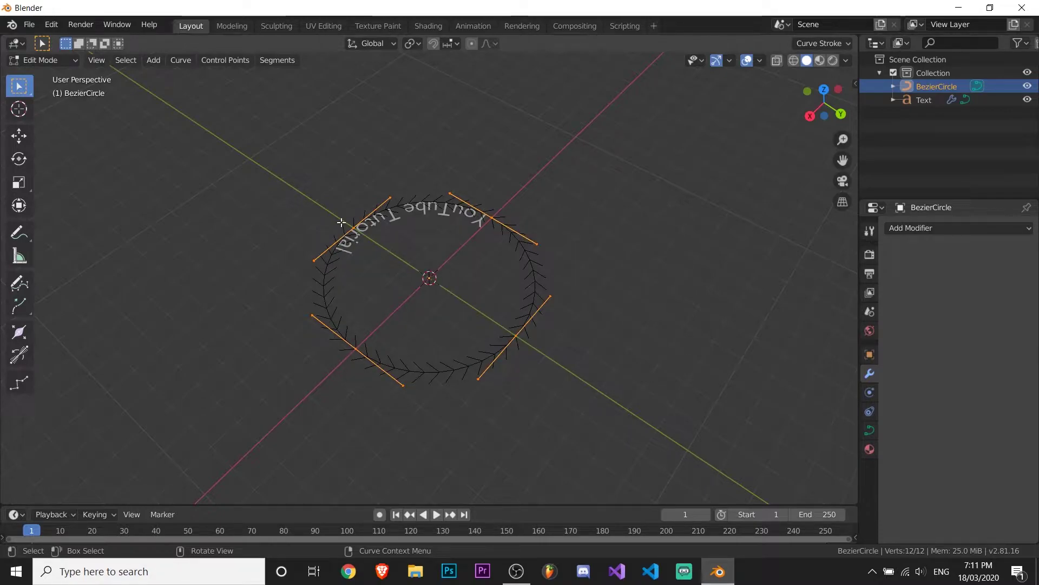
- Return to Object Mode and select the curved text object
{"action": "left_click", "coordinate": [52, 61]}
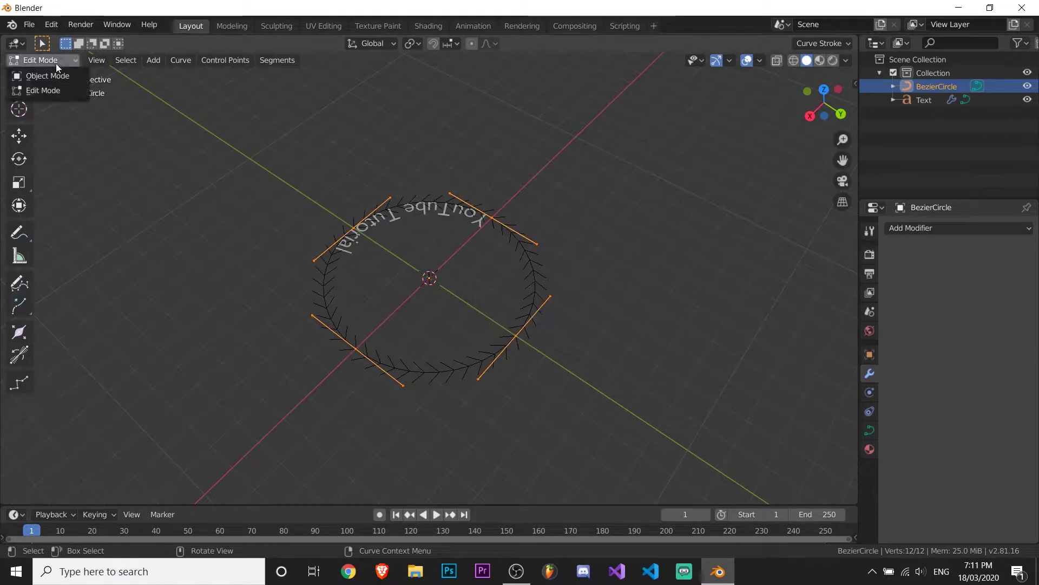
{"action": "left_click", "coordinate": [38, 77]}
{"action": "middle_click_drag", "start_coordinate": [232, 172], "coordinate": [485, 254]}
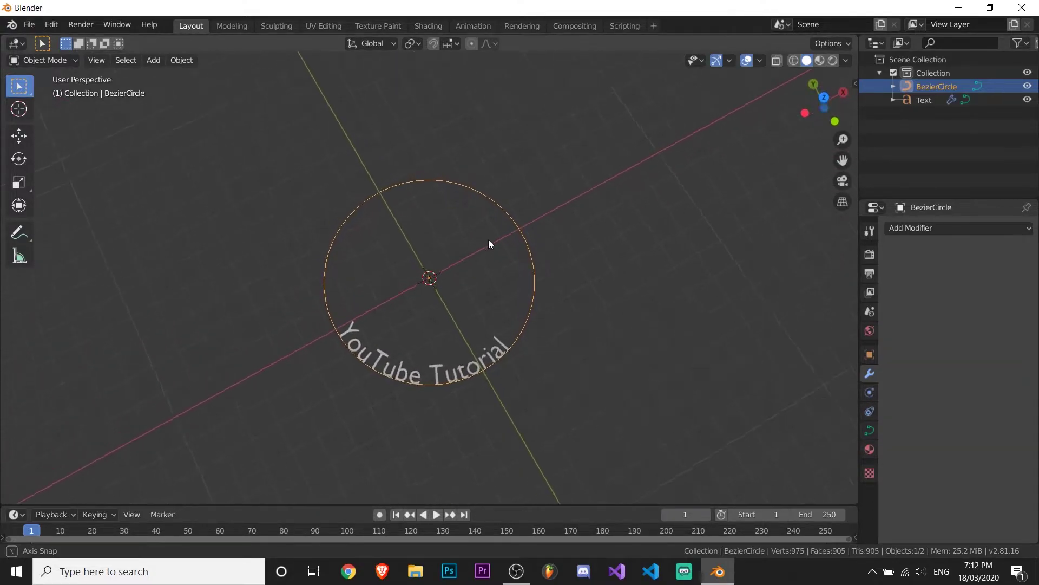
{"action": "middle_click_drag", "start_coordinate": [489, 243], "coordinate": [494, 186]}
{"action": "left_click", "coordinate": [491, 332]}
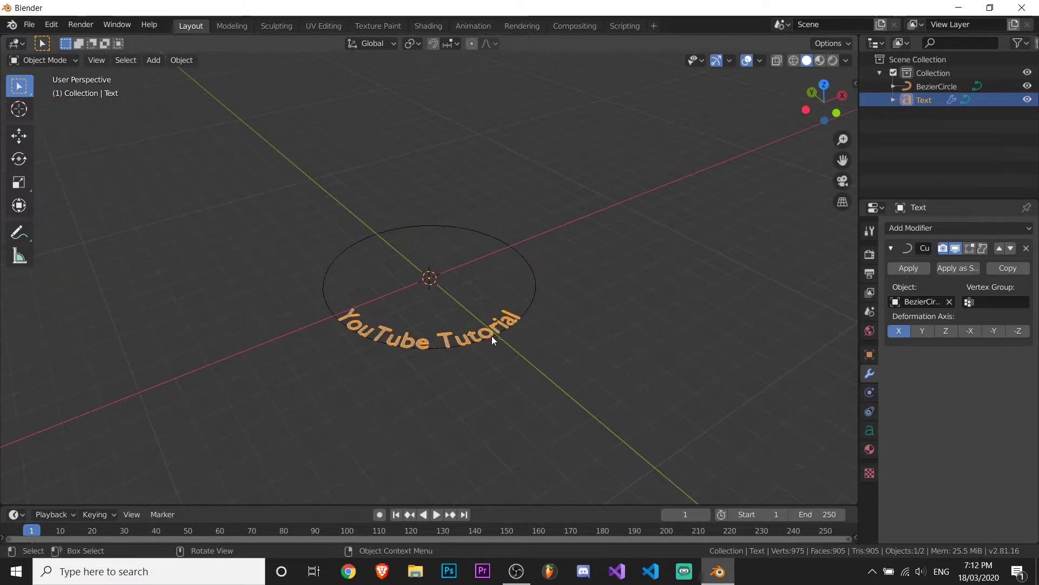
- Rotate the curved text 90° about X so it stands upright around the circle
{"action": "key", "text": "r"}
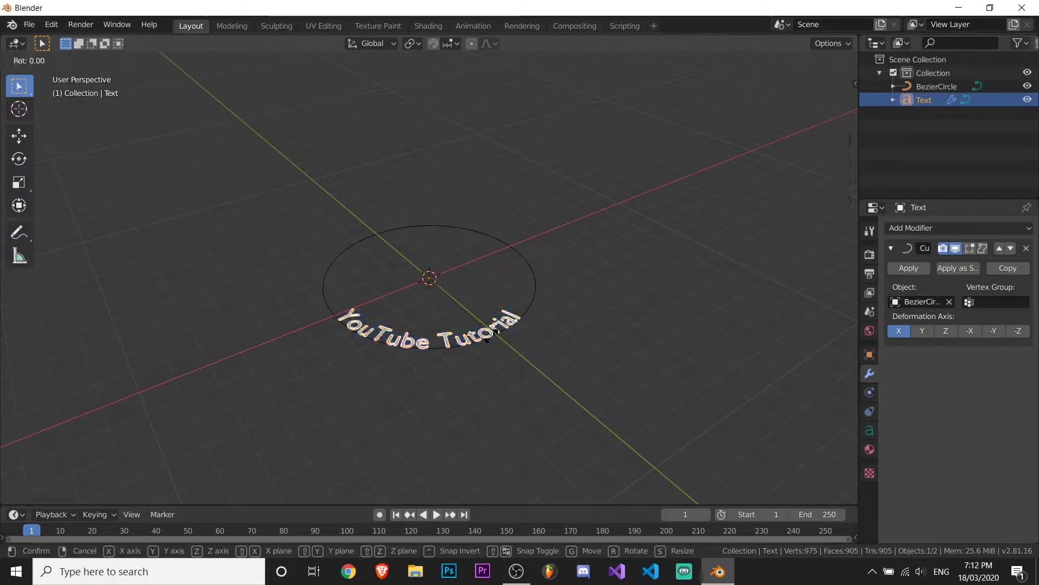
{"action": "key", "text": "x"}
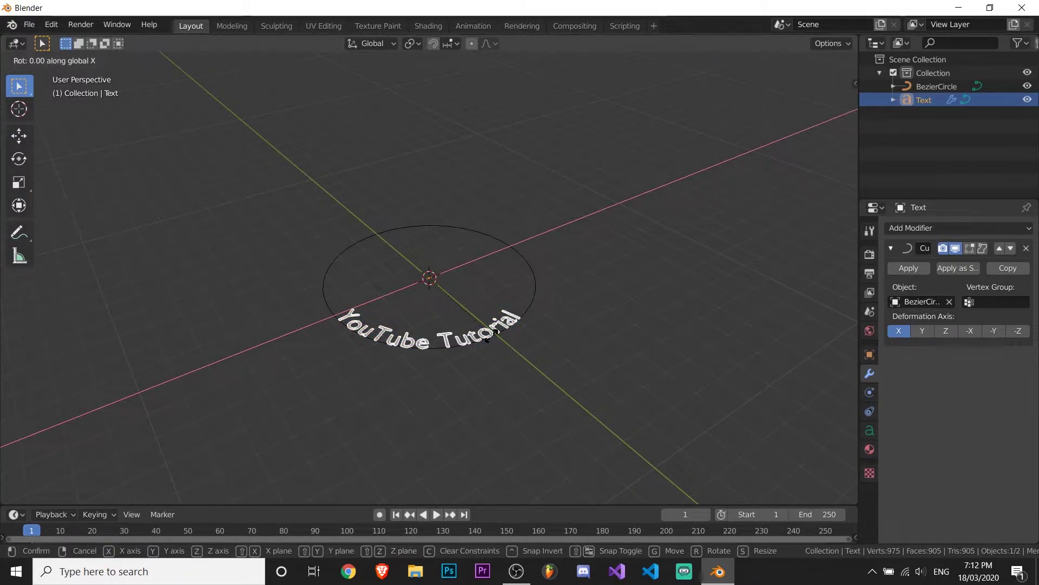
{"action": "type", "text": "90"}
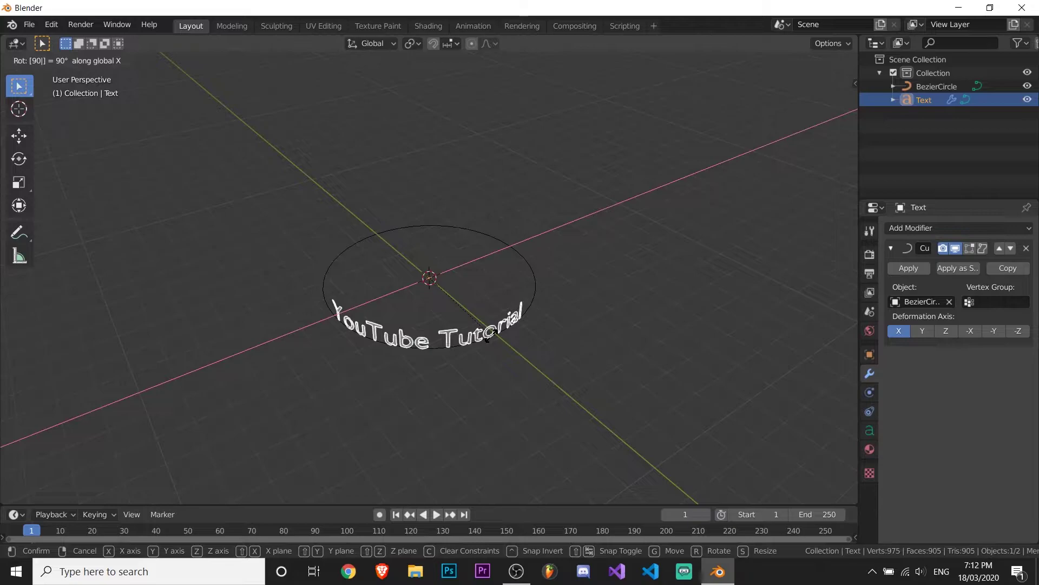
{"action": "key", "text": "Return"}
{"action": "mouse_move", "coordinate": [545, 288]}
{"action": "middle_mouse_down"}
{"action": "mouse_move", "coordinate": [566, 261]}
{"action": "mouse_move", "coordinate": [241, 257]}
{"action": "mouse_move", "coordinate": [284, 234]}
{"action": "mouse_move", "coordinate": [624, 250]}
{"action": "mouse_move", "coordinate": [506, 288]}
{"action": "mouse_move", "coordinate": [549, 269]}
{"action": "middle_mouse_up"}
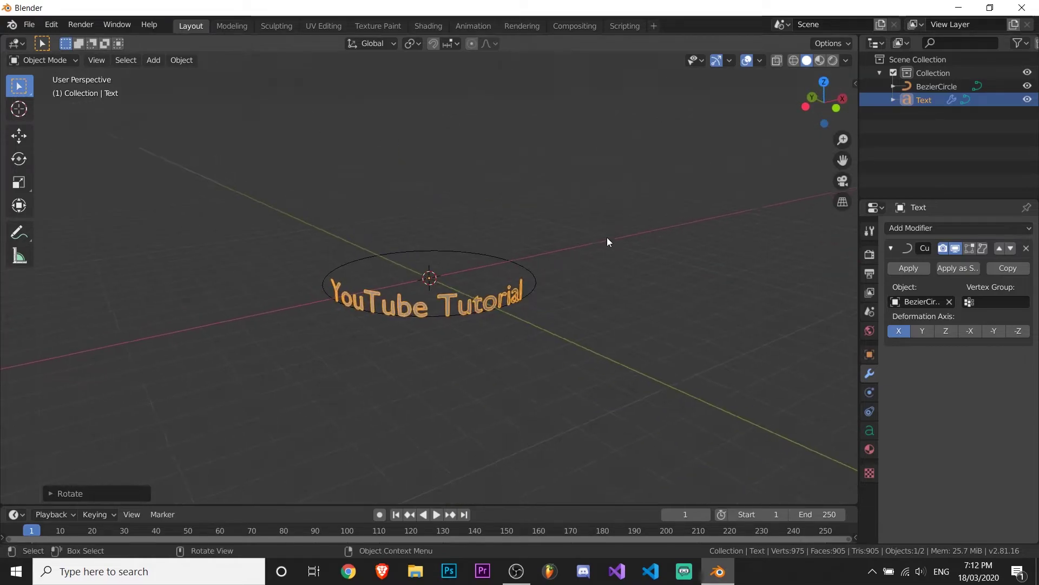
{"action": "middle_click_drag", "start_coordinate": [769, 162], "coordinate": [736, 190]}
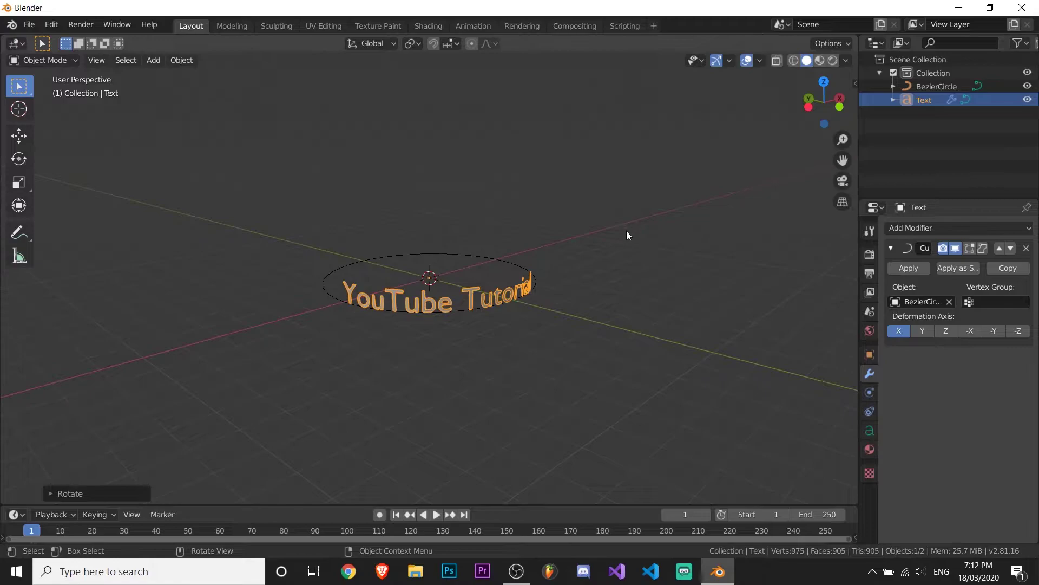
{"action": "middle_click_drag", "start_coordinate": [628, 235], "coordinate": [613, 240]}
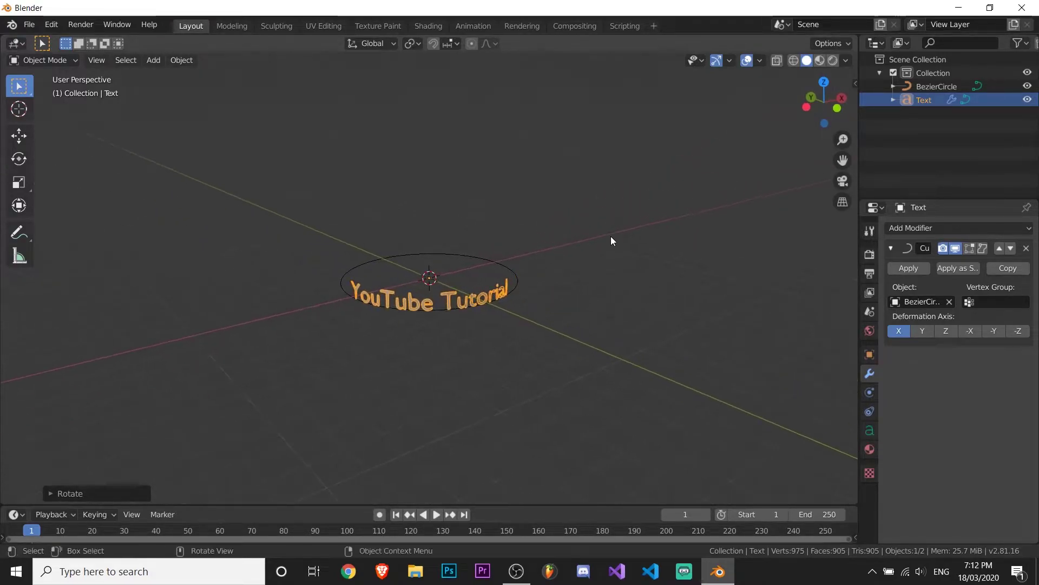
- Scale the upright text up in two passes until it wraps around the circle
{"action": "key", "text": "s"}
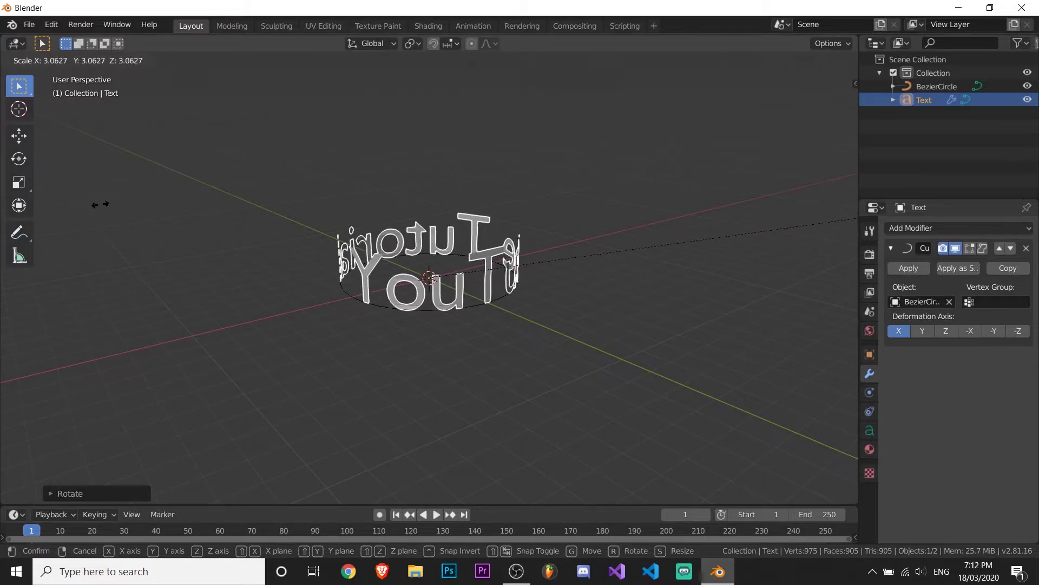
{"action": "left_click", "coordinate": [111, 207]}
{"action": "middle_click_drag", "start_coordinate": [166, 250], "coordinate": [239, 235]}
{"action": "key", "text": "s"}
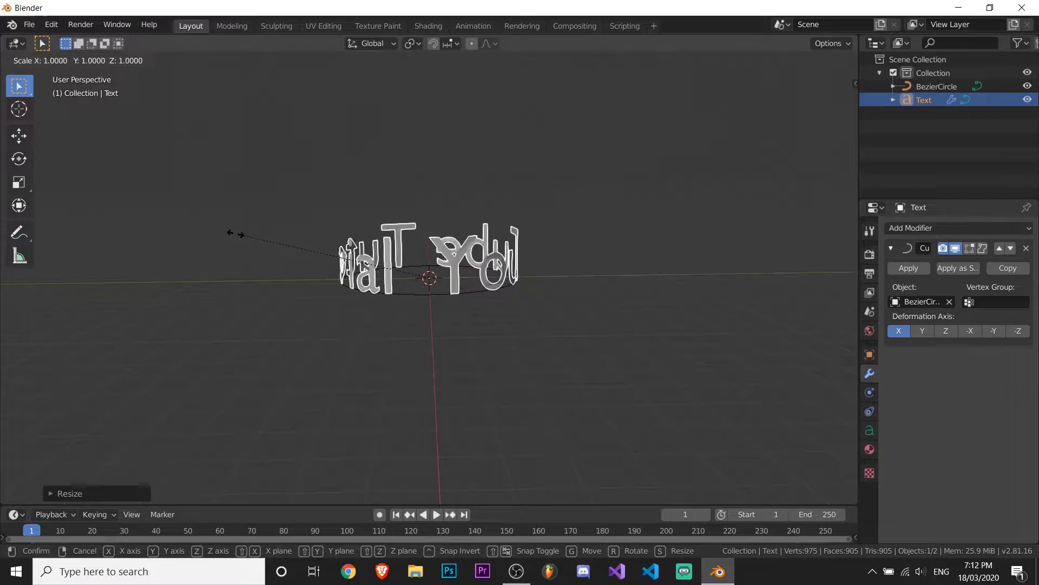
{"action": "left_click", "coordinate": [232, 238]}
{"action": "middle_click_drag", "start_coordinate": [168, 266], "coordinate": [529, 278]}
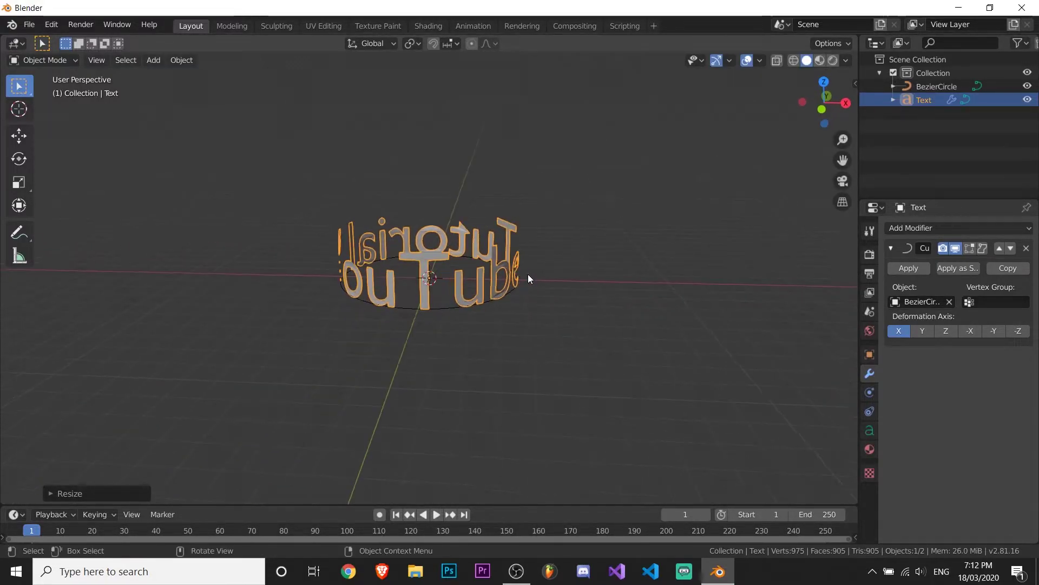
{"action": "scroll", "coordinate": [529, 278], "scroll_direction": "down", "scroll_amount": 2}
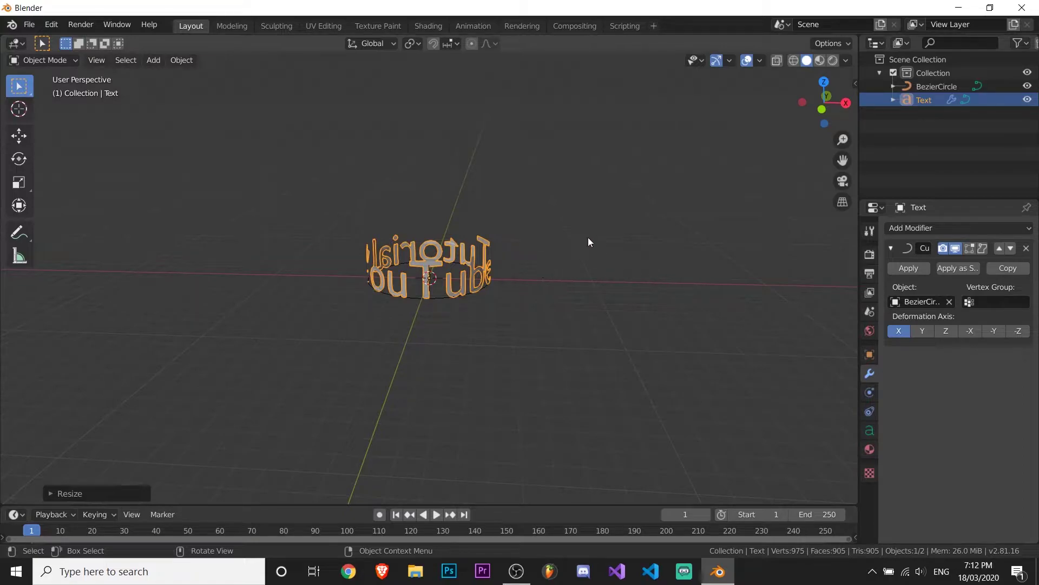
{"action": "middle_click_drag", "start_coordinate": [590, 242], "coordinate": [613, 233]}
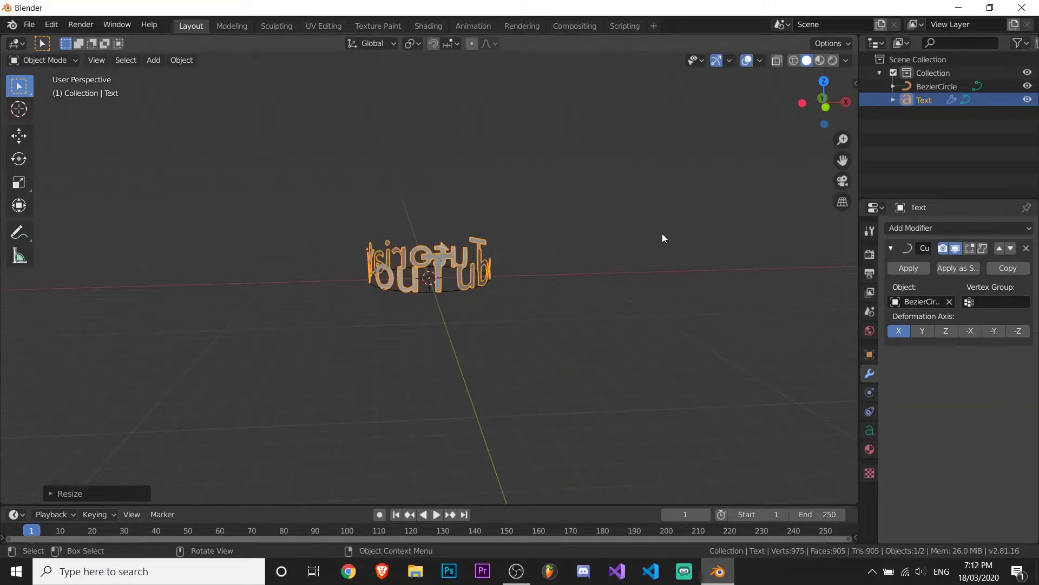
- Set the text's Regular font to calibri.ttf in the Font panel
{"action": "left_click", "coordinate": [868, 431]}
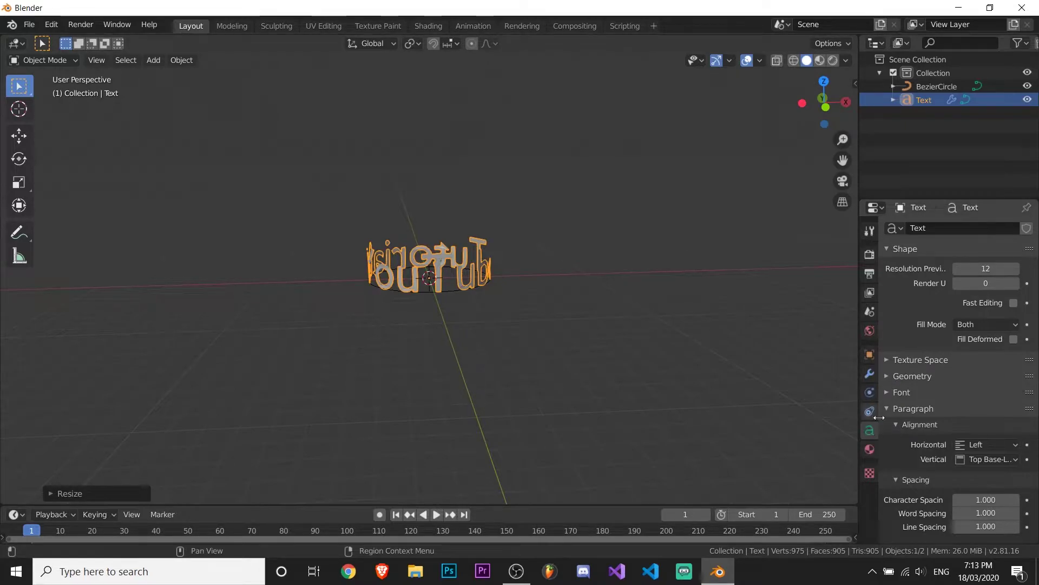
{"action": "left_click", "coordinate": [886, 393]}
{"action": "scroll", "coordinate": [948, 380], "scroll_direction": "down", "scroll_amount": 1}
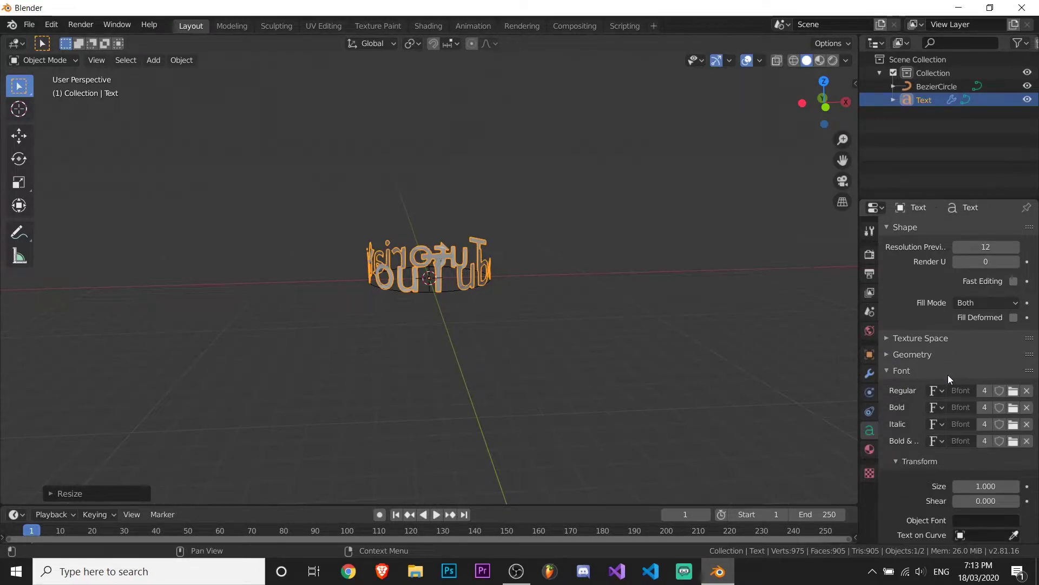
{"action": "left_click", "coordinate": [1015, 392]}
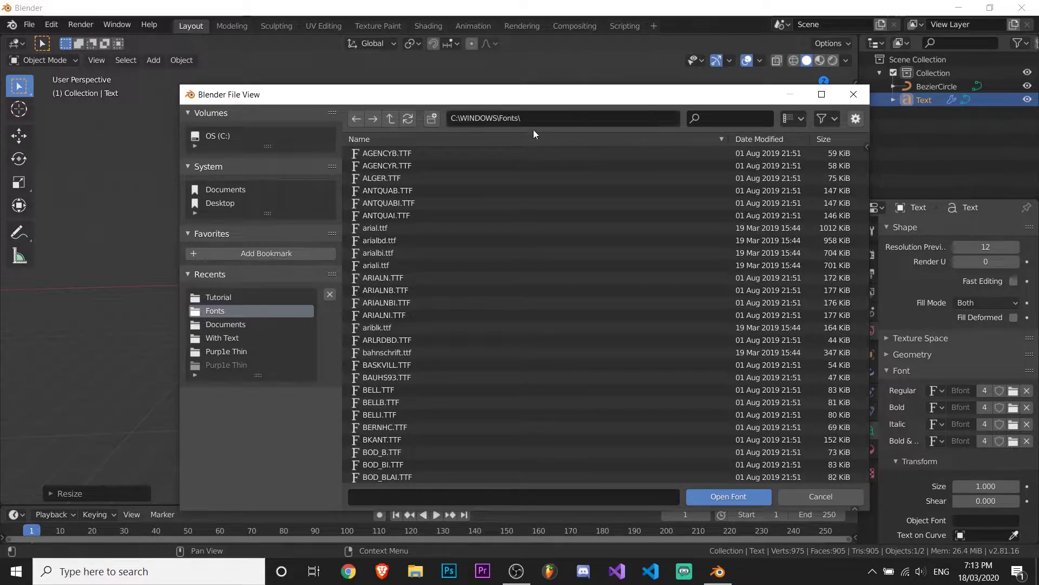
{"action": "scroll", "coordinate": [481, 261], "scroll_direction": "down", "scroll_amount": 5}
{"action": "scroll", "coordinate": [481, 262], "scroll_direction": "down", "scroll_amount": 7}
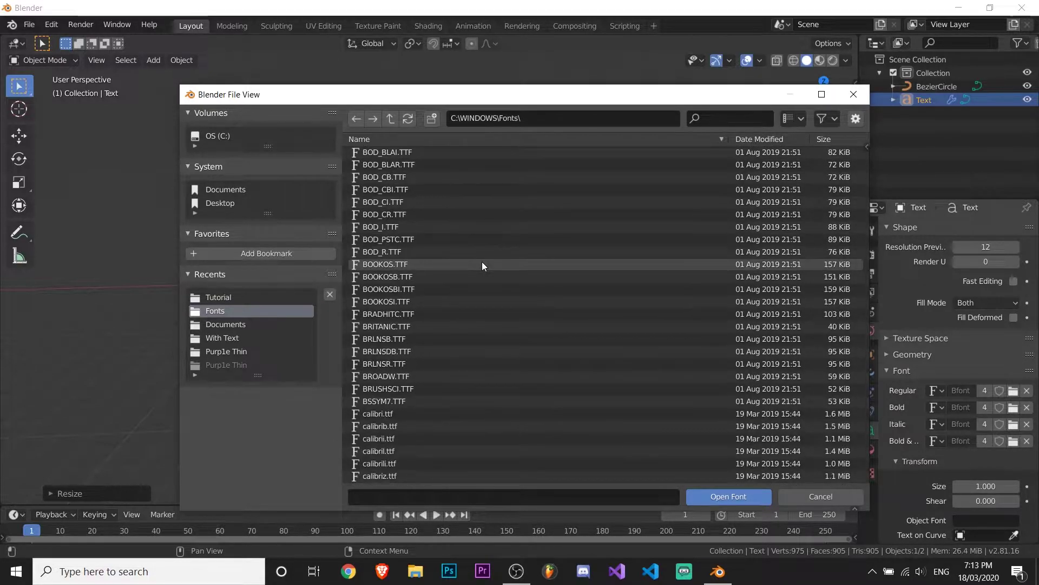
{"action": "left_click", "coordinate": [392, 306]}
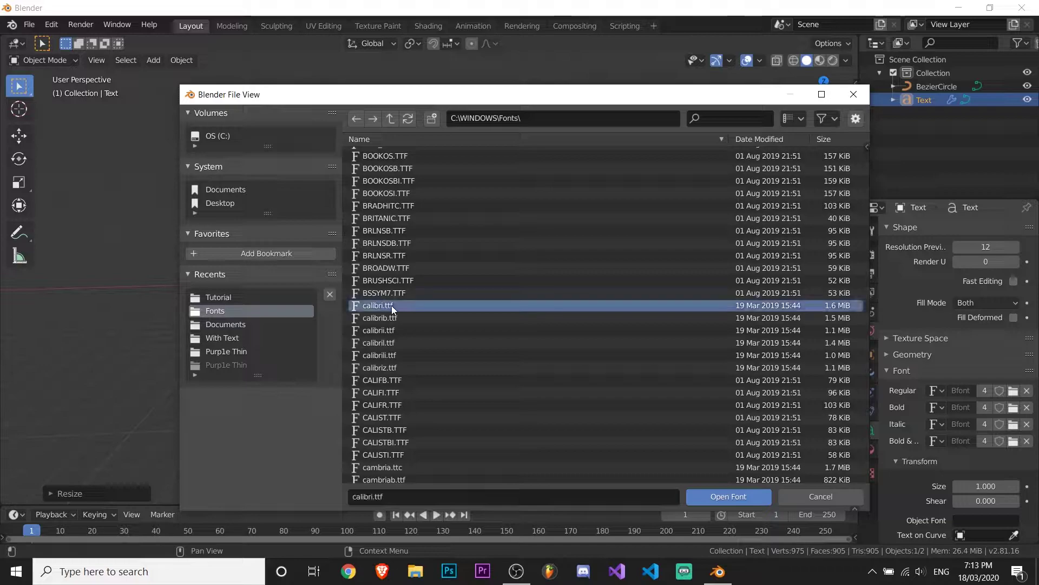
{"action": "left_click", "coordinate": [730, 495]}
- Scale the curved text up to about 1.41 times its size
{"action": "middle_click_drag", "start_coordinate": [551, 389], "coordinate": [659, 390]}
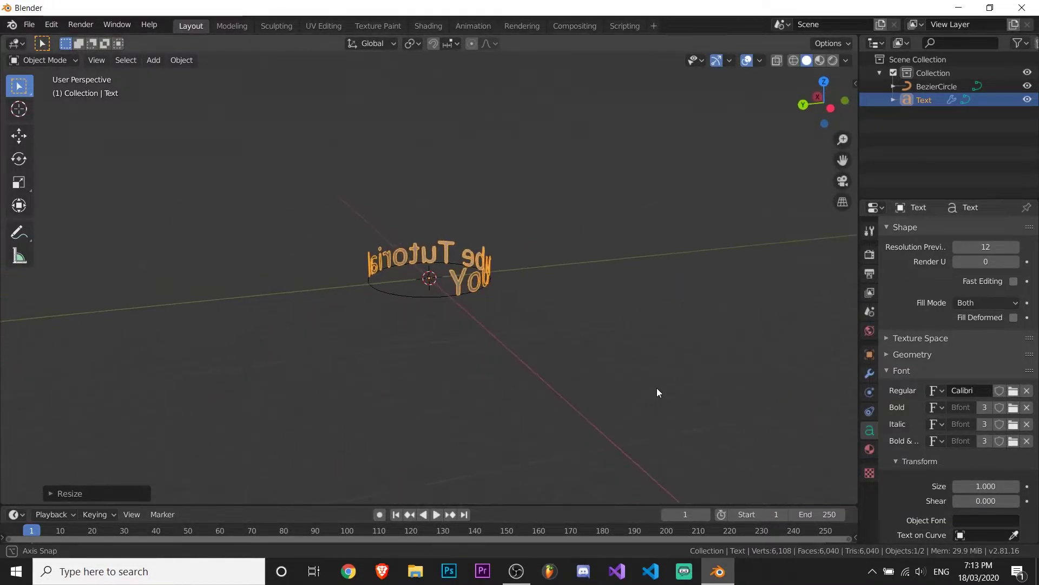
{"action": "key", "text": "s"}
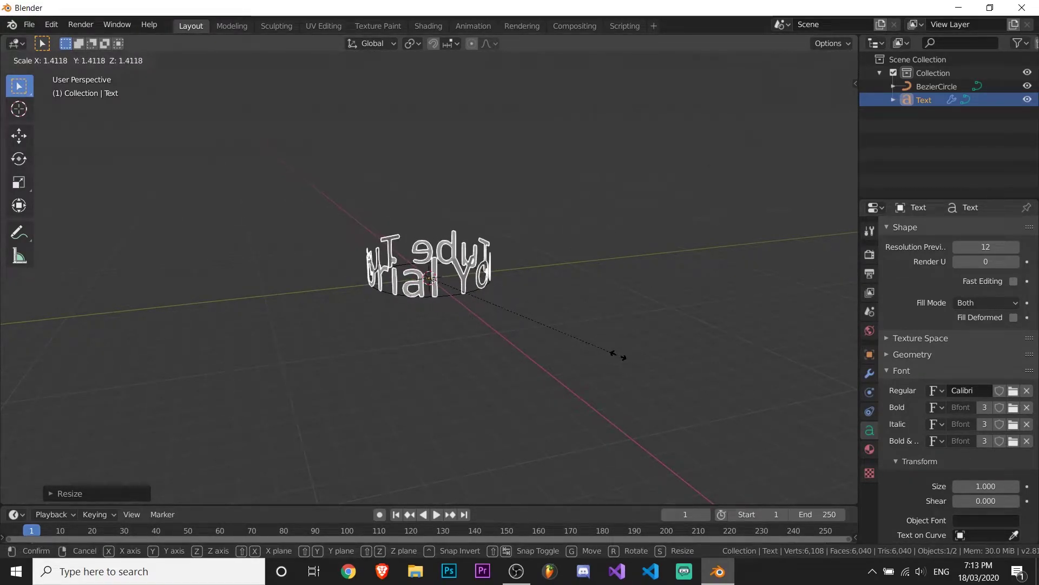
{"action": "left_click", "coordinate": [643, 358]}
{"action": "middle_click_drag", "start_coordinate": [642, 359], "coordinate": [365, 334]}
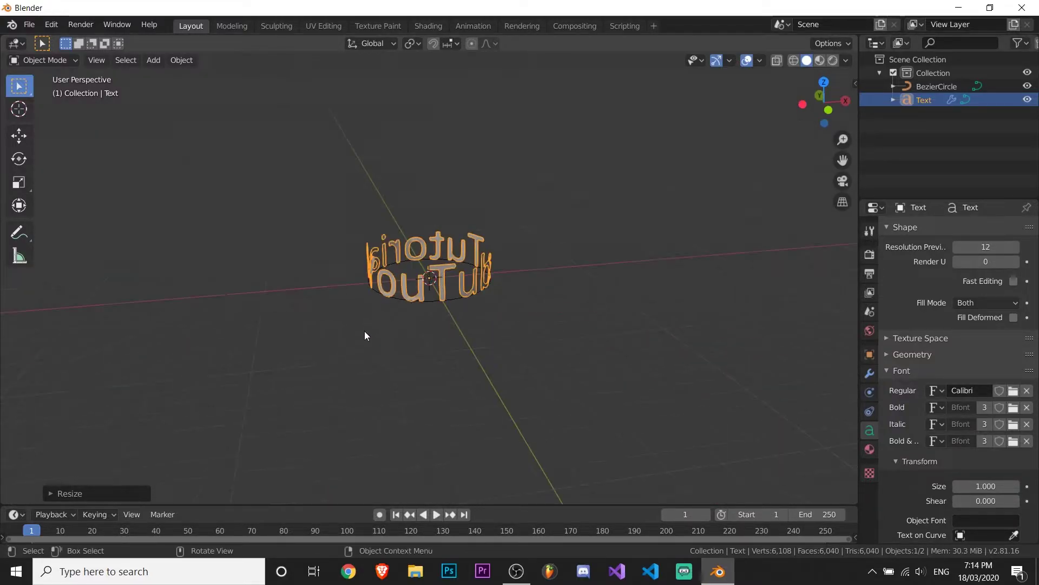
- Export the scene as a Wavefront OBJ to the Tutorial folder, typing 'Tutorial' into the file name
{"action": "left_click", "coordinate": [365, 334]}
{"action": "left_click", "coordinate": [30, 27]}
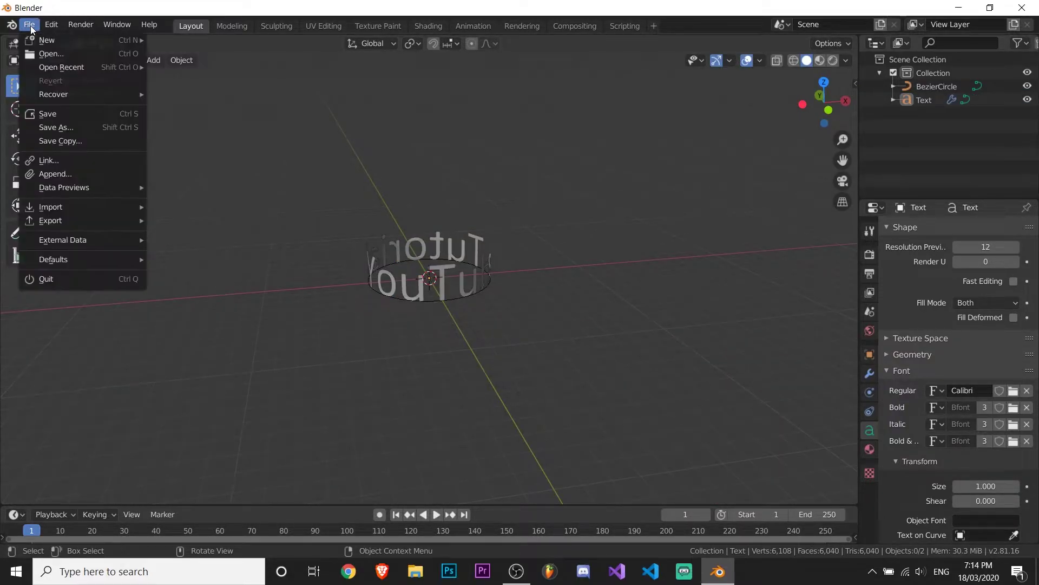
{"action": "left_click", "coordinate": [28, 26]}
{"action": "left_click", "coordinate": [29, 26]}
{"action": "mouse_move", "coordinate": [60, 220]}
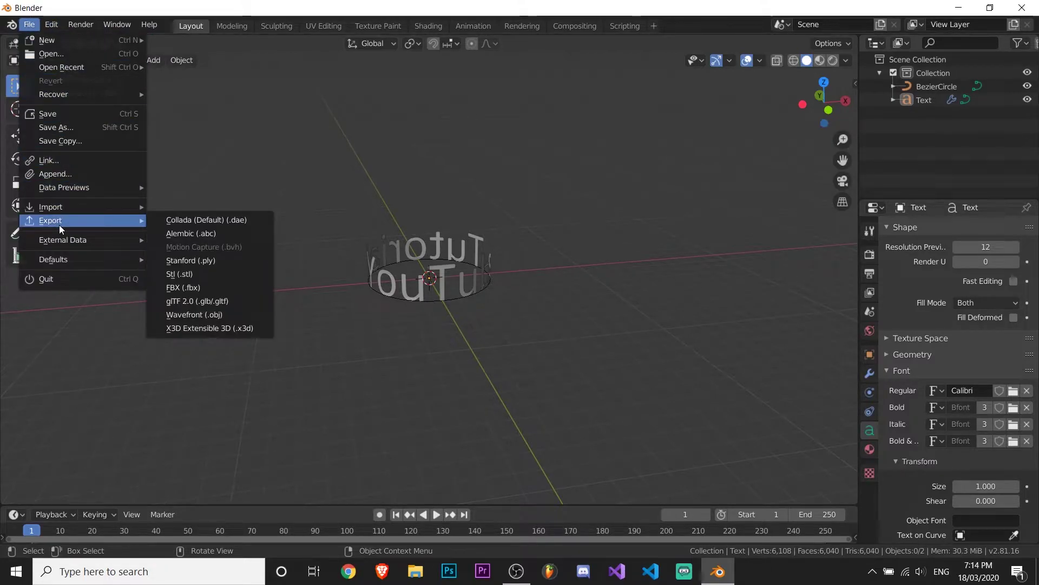
{"action": "left_click", "coordinate": [193, 315]}
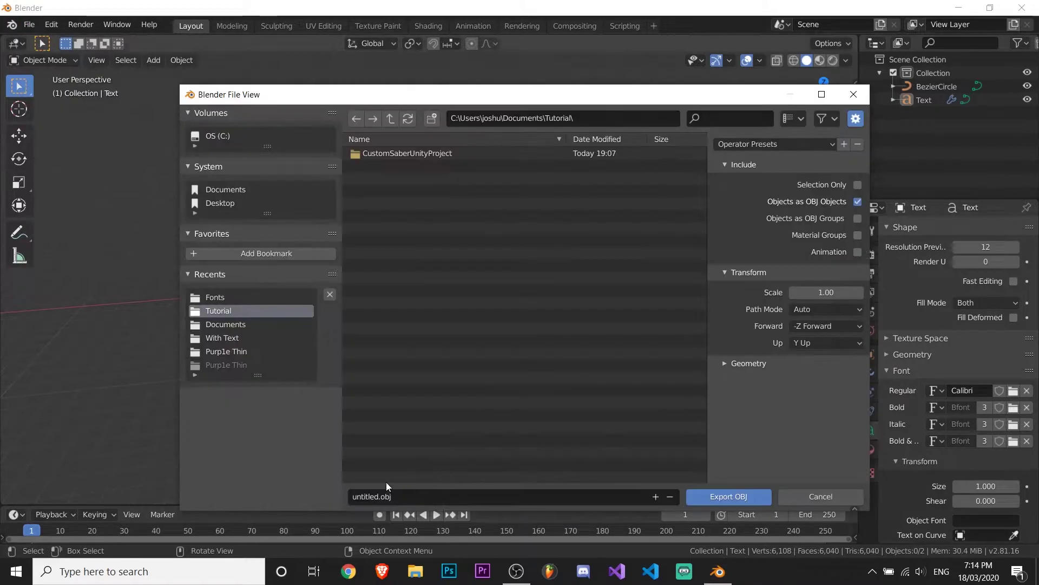
{"action": "left_click", "coordinate": [379, 496]}
{"action": "left_click_drag", "start_coordinate": [378, 497], "coordinate": [347, 497]}
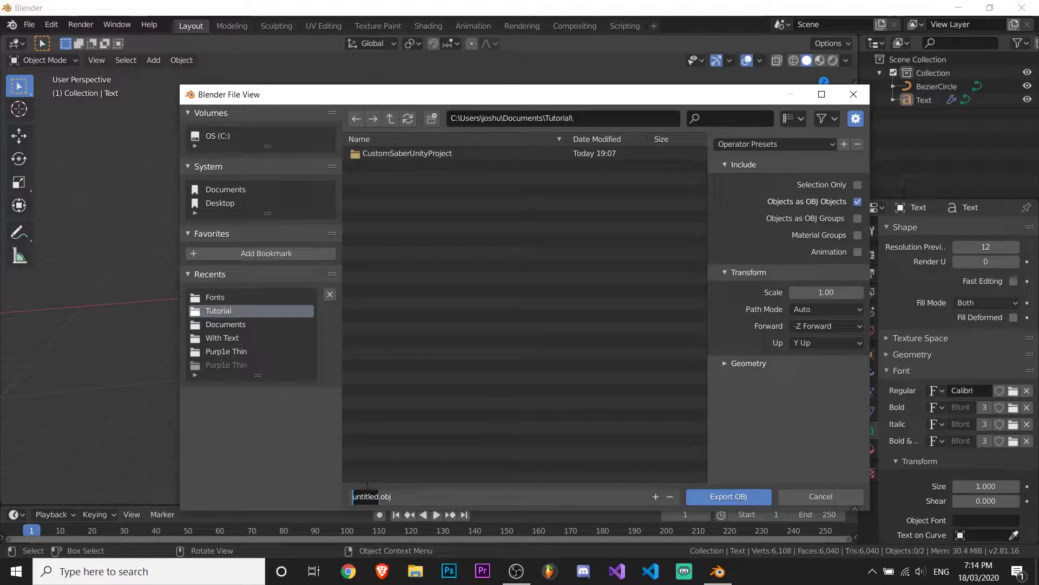
{"action": "type", "text": "Tutorial"}
{"action": "left_click", "coordinate": [716, 495]}
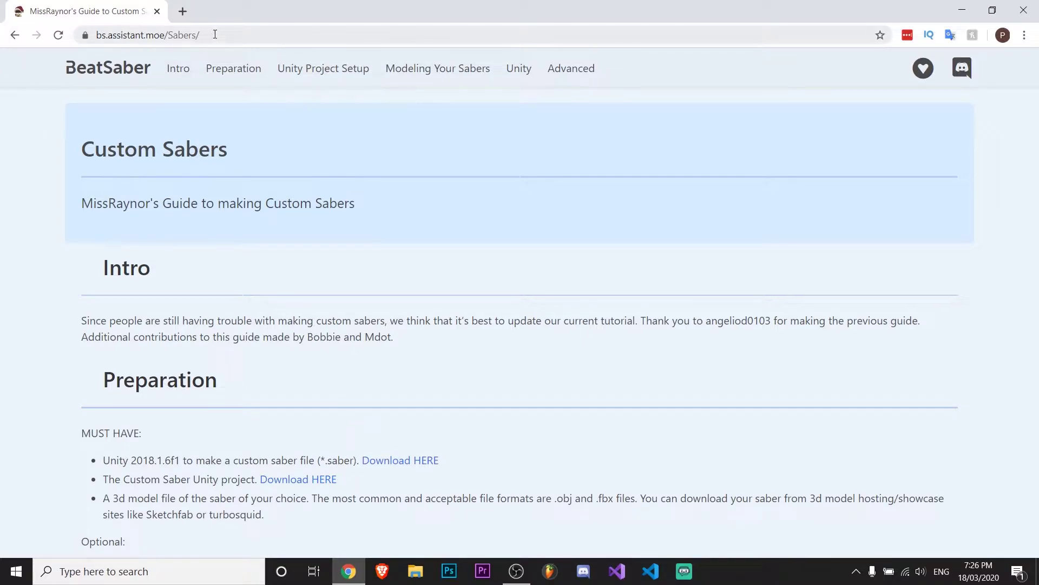
- On the Custom Sabers guide, note the required Unity version and download the CustomSaberUnityProject zip
{"action": "left_click", "coordinate": [86, 34]}
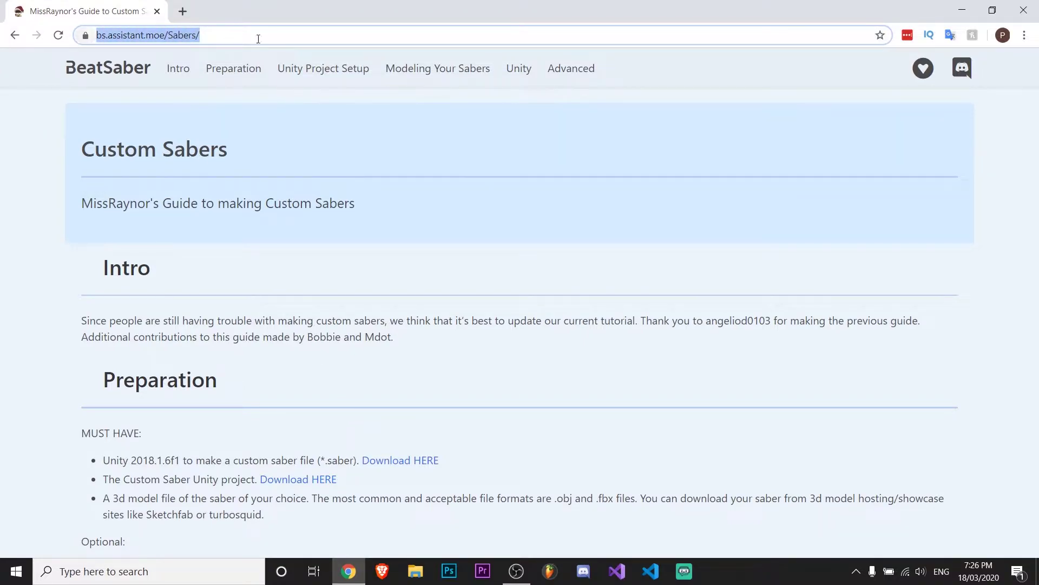
{"action": "left_click", "coordinate": [351, 153]}
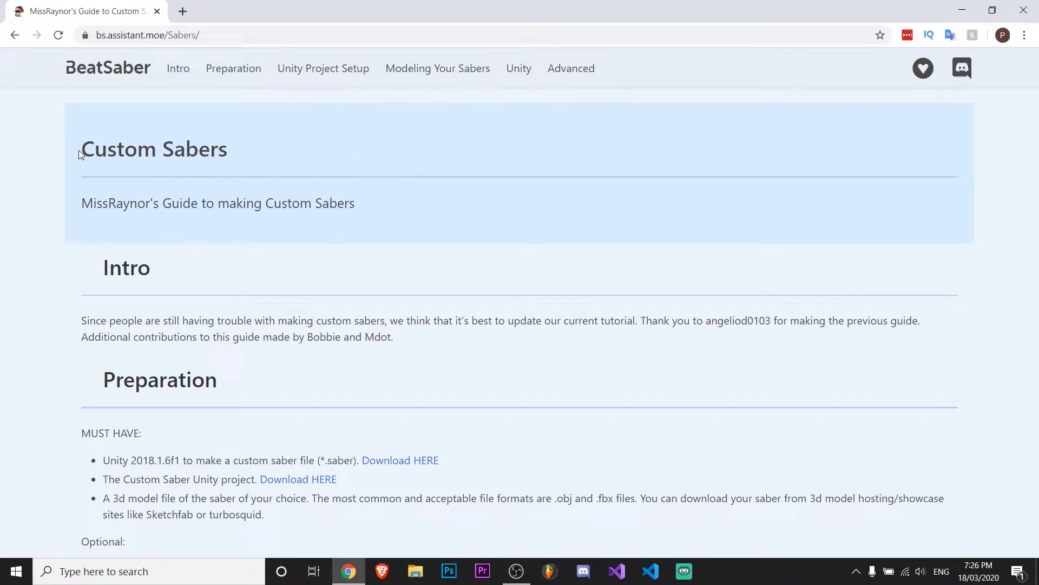
{"action": "left_click_drag", "start_coordinate": [85, 150], "coordinate": [229, 151]}
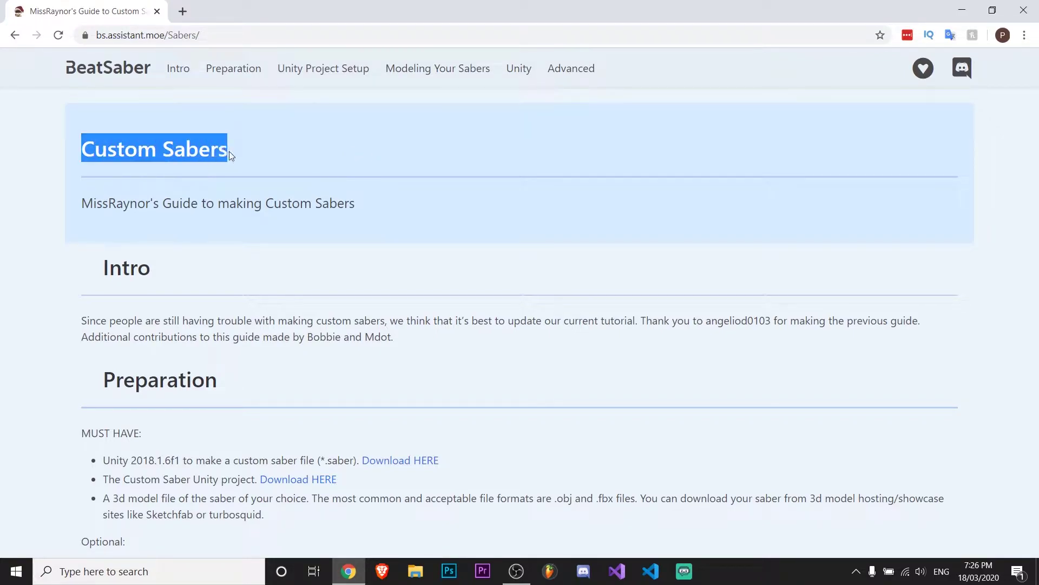
{"action": "left_click", "coordinate": [318, 243]}
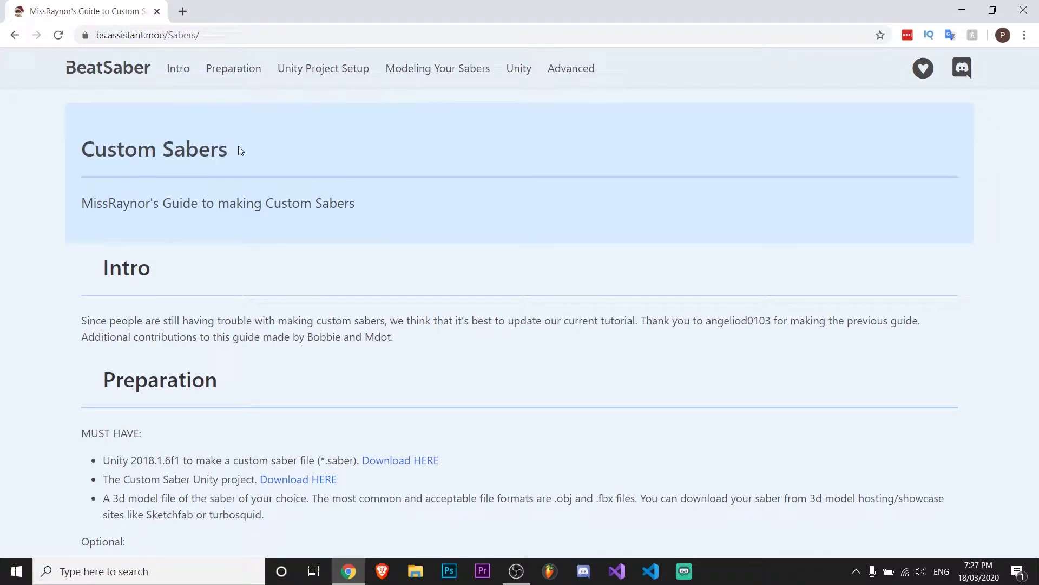
{"action": "scroll", "coordinate": [260, 155], "scroll_direction": "down", "scroll_amount": 3}
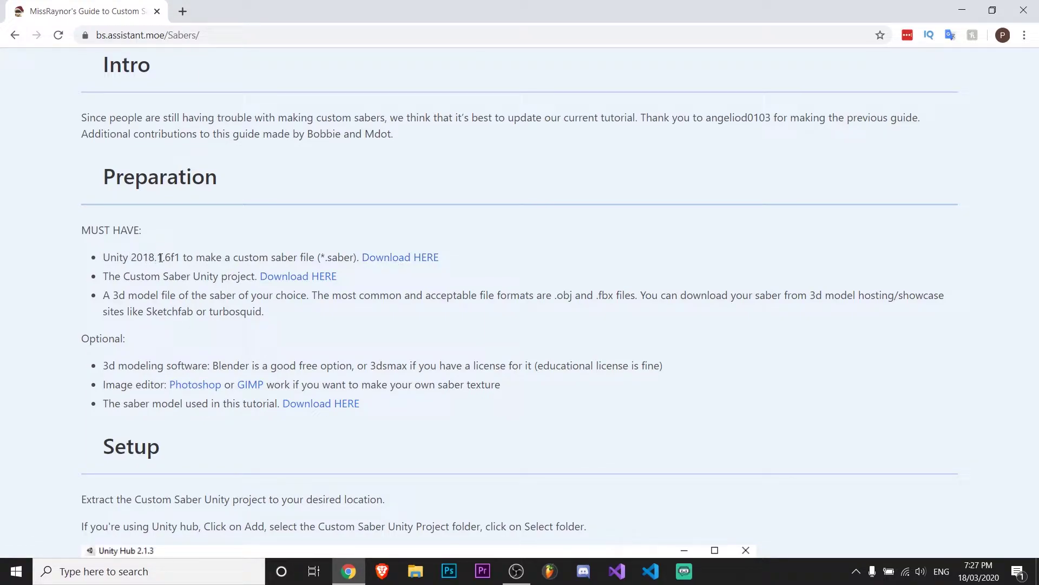
{"action": "left_click_drag", "start_coordinate": [161, 258], "coordinate": [180, 254]}
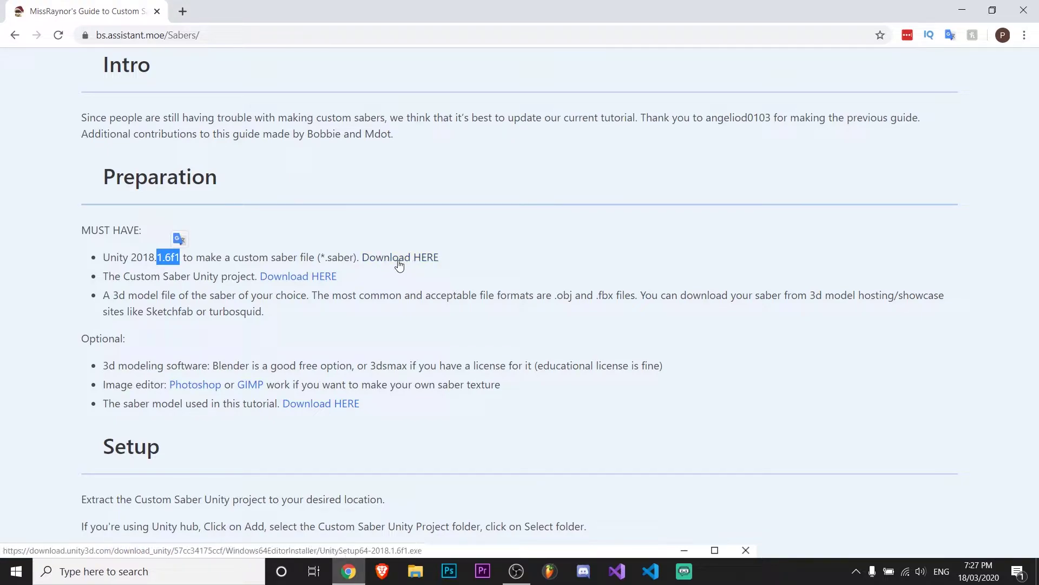
{"action": "left_click", "coordinate": [173, 279]}
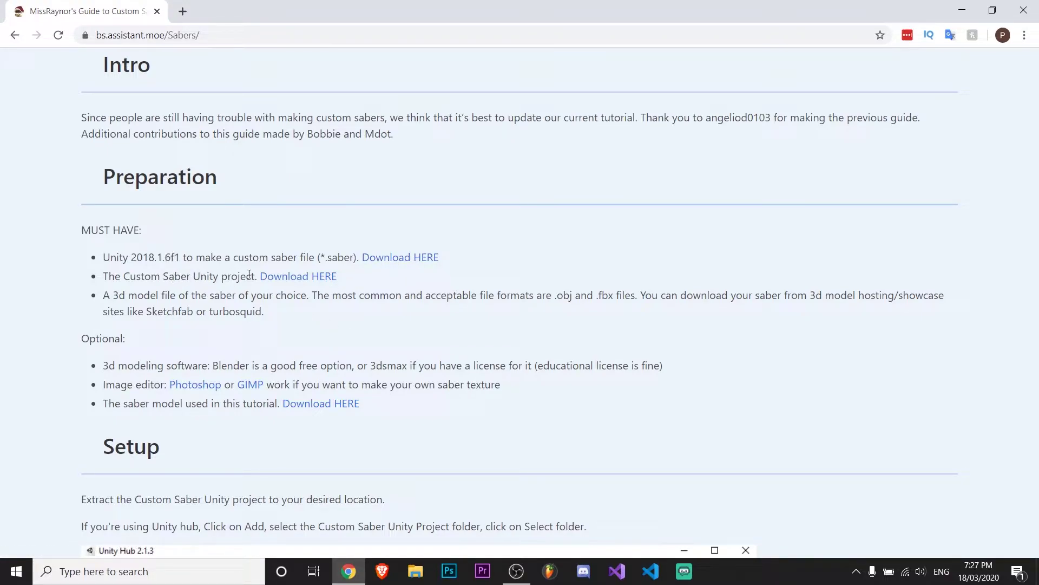
{"action": "left_click", "coordinate": [290, 279]}
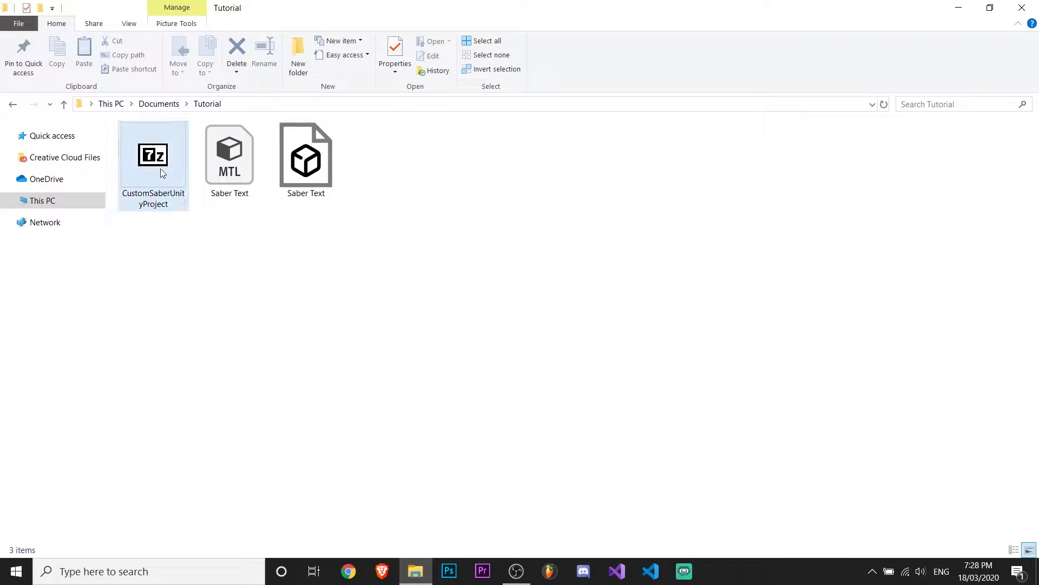
- Extract the CustomSaberUnityProject archive into the Tutorial folder with 7-Zip's Extract Here
{"action": "right_click", "coordinate": [158, 158]}
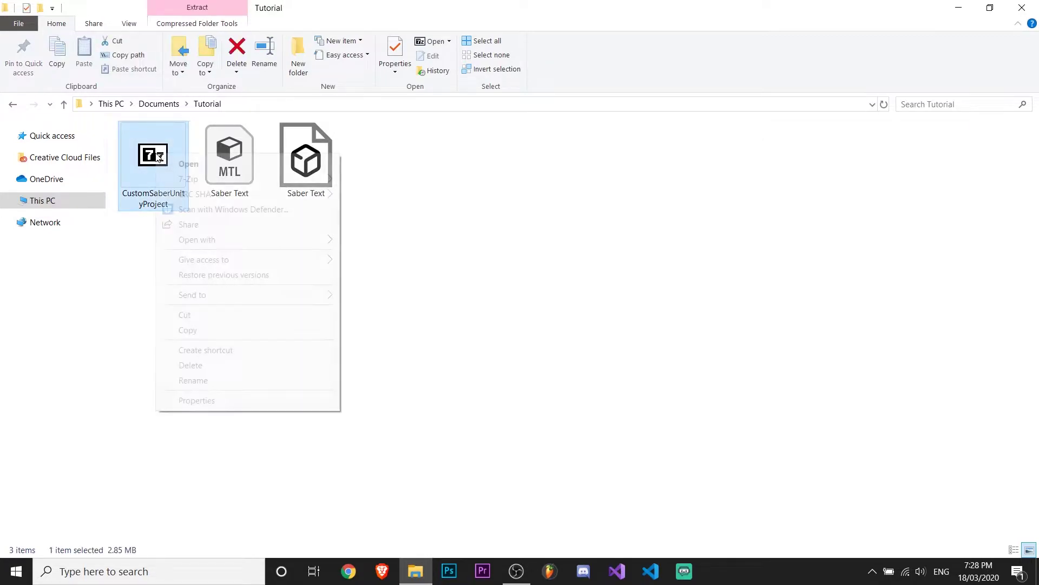
{"action": "mouse_move", "coordinate": [193, 181]}
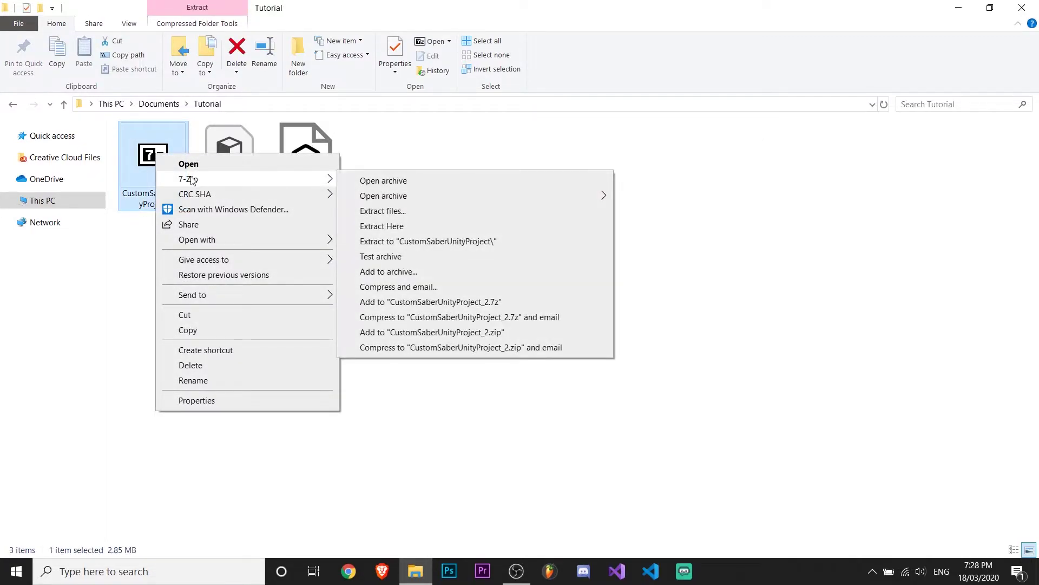
{"action": "left_click", "coordinate": [399, 225]}
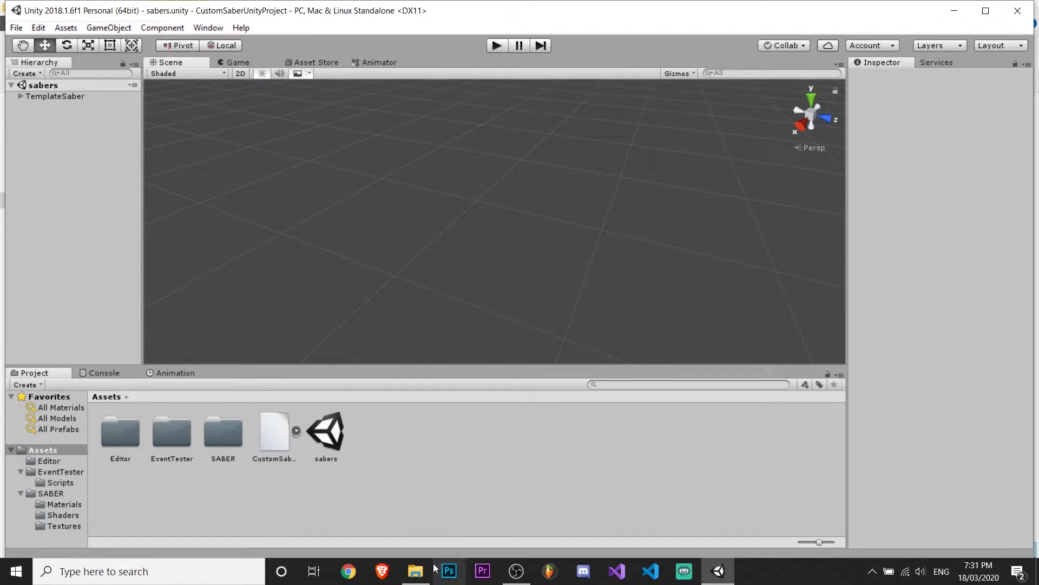
- Drag the Saber Text OBJ from the Tutorial folder into Unity's Project Assets panel
{"action": "mouse_move", "coordinate": [420, 573]}
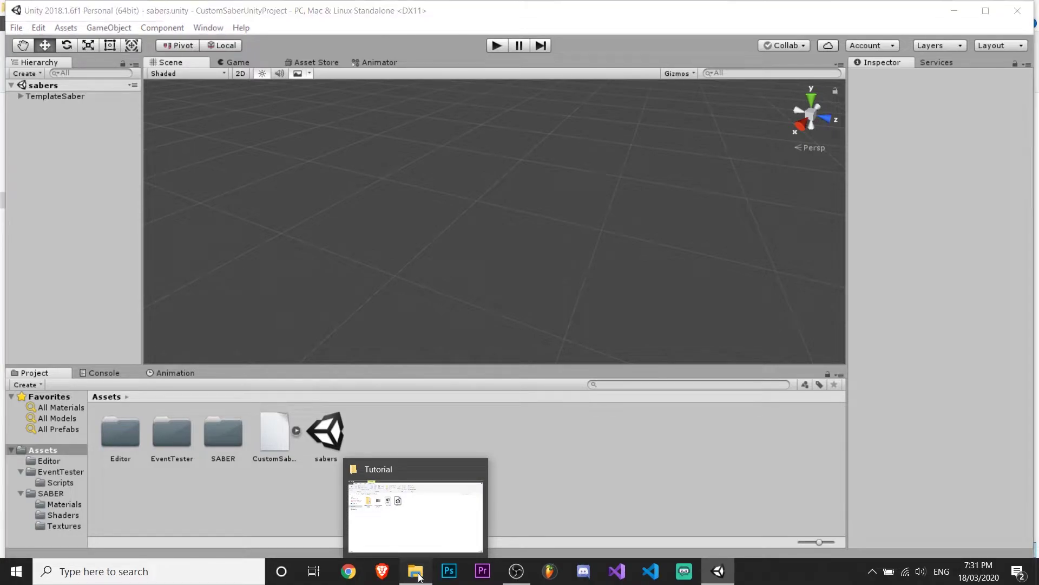
{"action": "left_click", "coordinate": [420, 575]}
{"action": "left_click", "coordinate": [989, 8]}
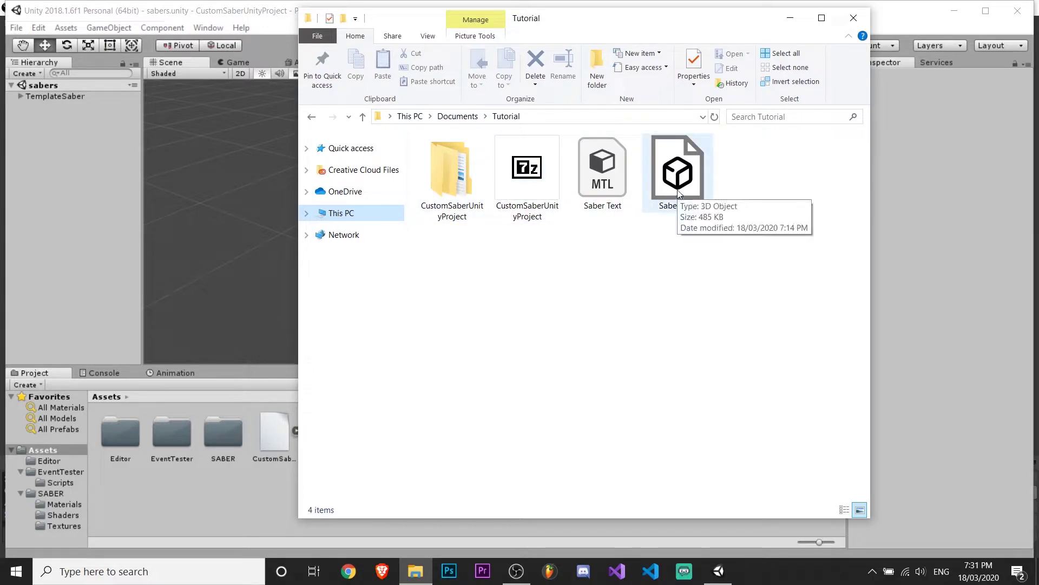
{"action": "left_click_drag", "start_coordinate": [679, 194], "coordinate": [400, 505]}
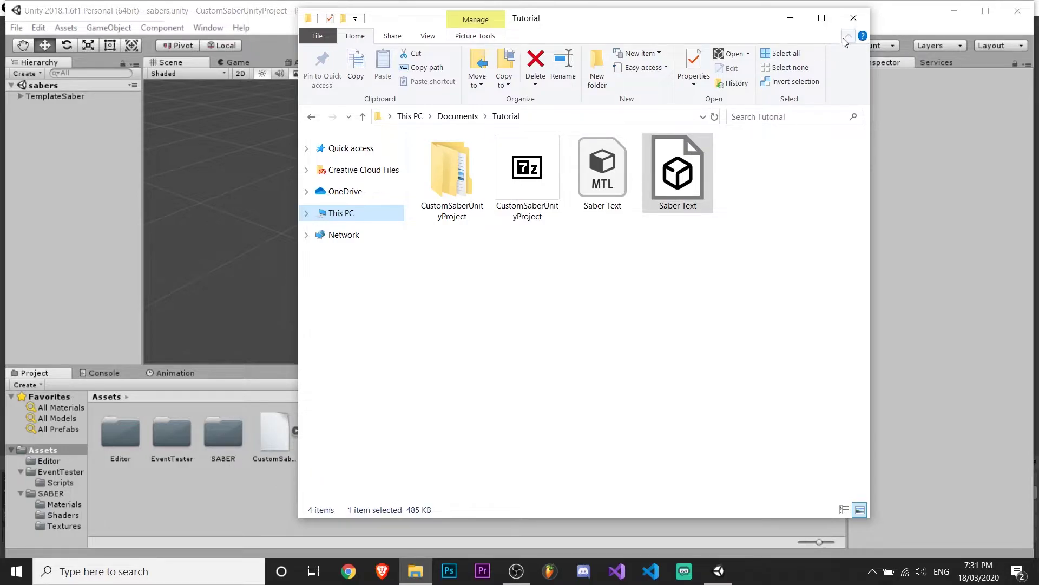
{"action": "left_click", "coordinate": [854, 17]}
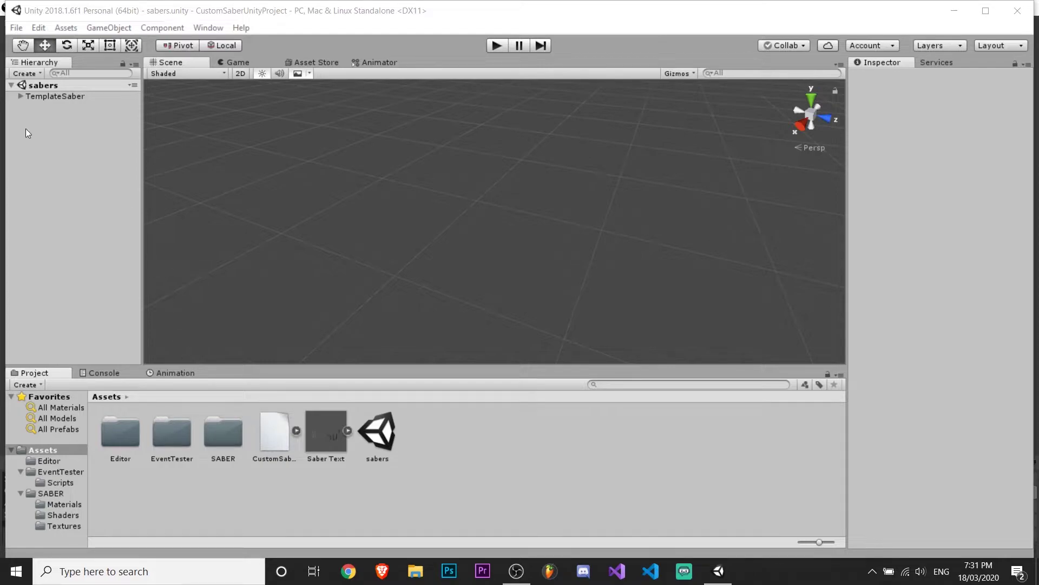
- Expand TemplateSaber and frame its LeftSaber and RightSaber in the scene
{"action": "left_click", "coordinate": [20, 96]}
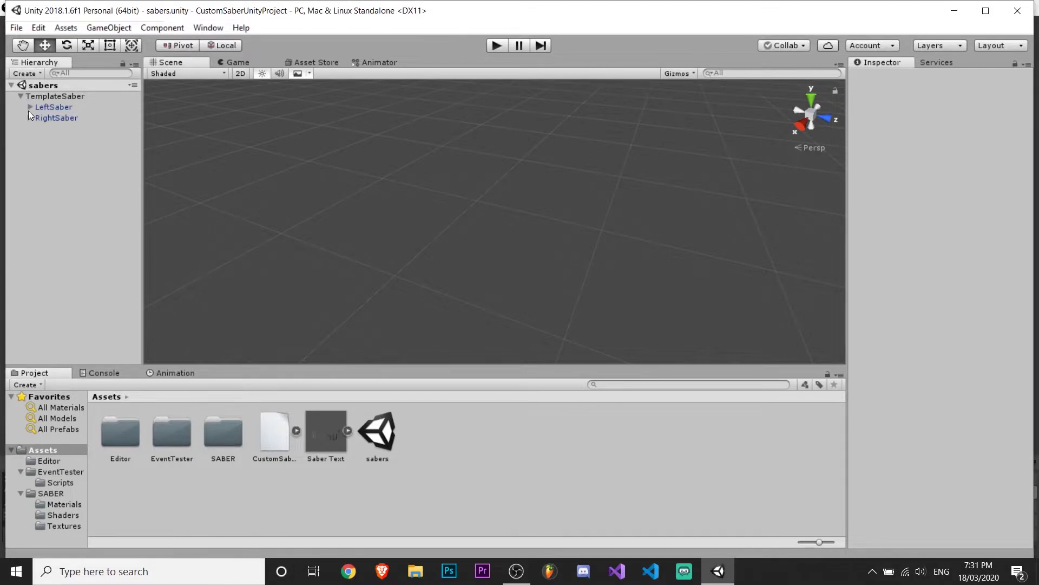
{"action": "left_click", "coordinate": [54, 108]}
{"action": "key", "text": "f"}
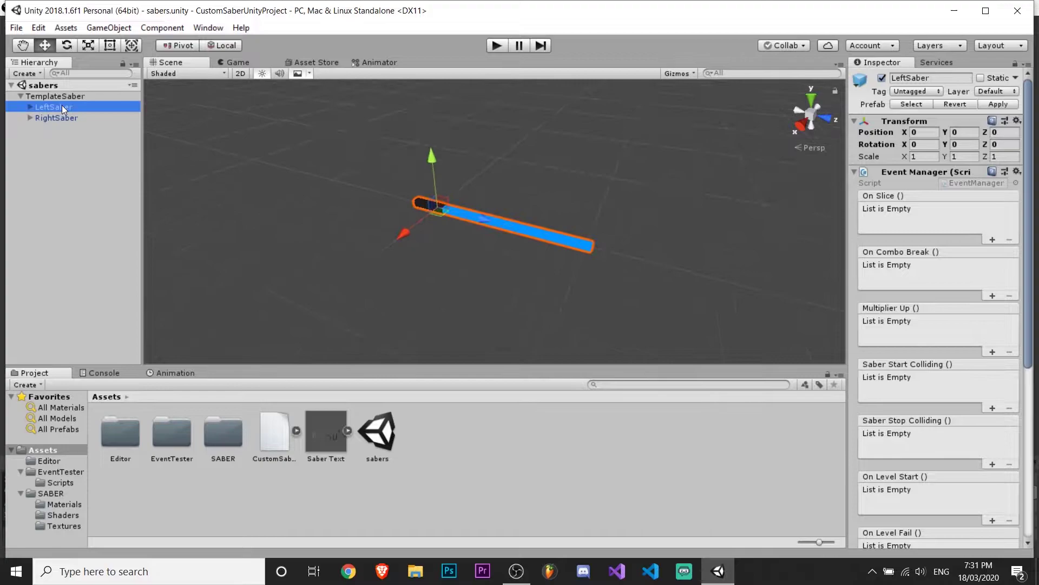
{"action": "left_click", "coordinate": [58, 119]}
{"action": "left_click", "coordinate": [63, 112]}
{"action": "left_click", "coordinate": [70, 117]}
{"action": "left_click", "coordinate": [68, 107]}
{"action": "left_click", "coordinate": [986, 10]}
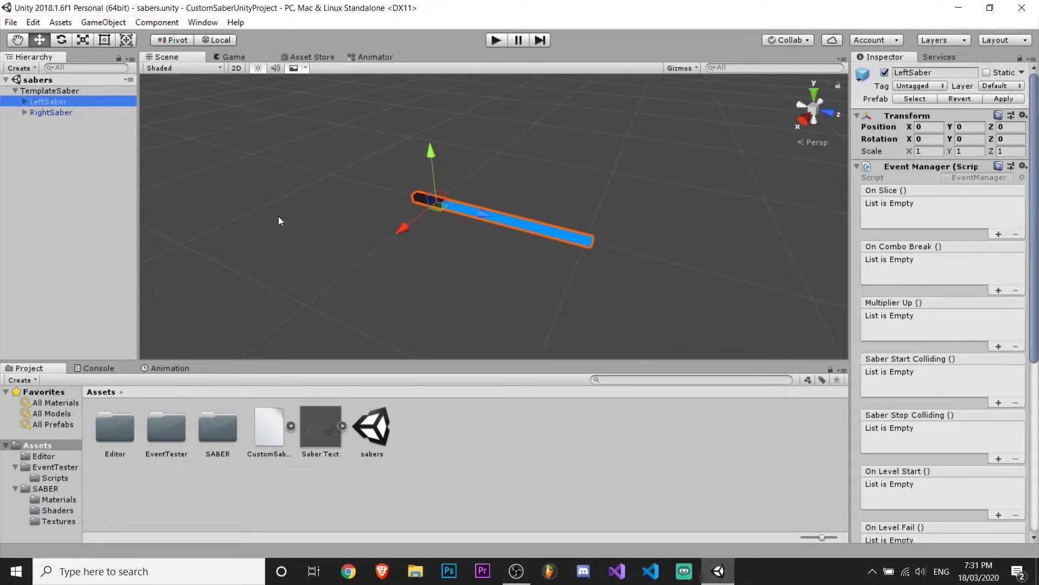
- Add the Saber Text model to the scene, duplicate it, and parent the original under LeftSaberMesh
{"action": "left_click_drag", "start_coordinate": [311, 436], "coordinate": [53, 158]}
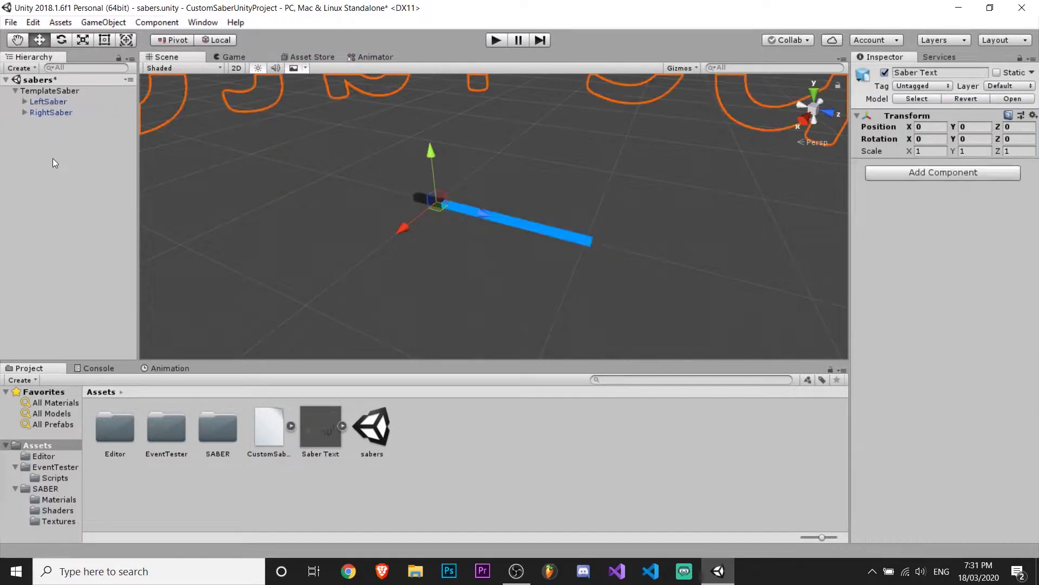
{"action": "left_click", "coordinate": [24, 102]}
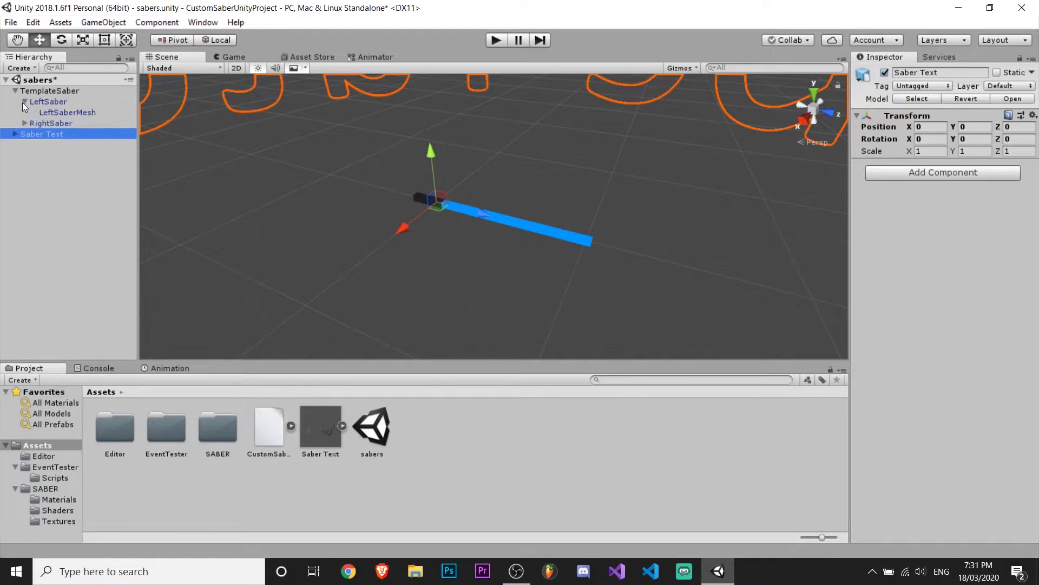
{"action": "right_click", "coordinate": [41, 135]}
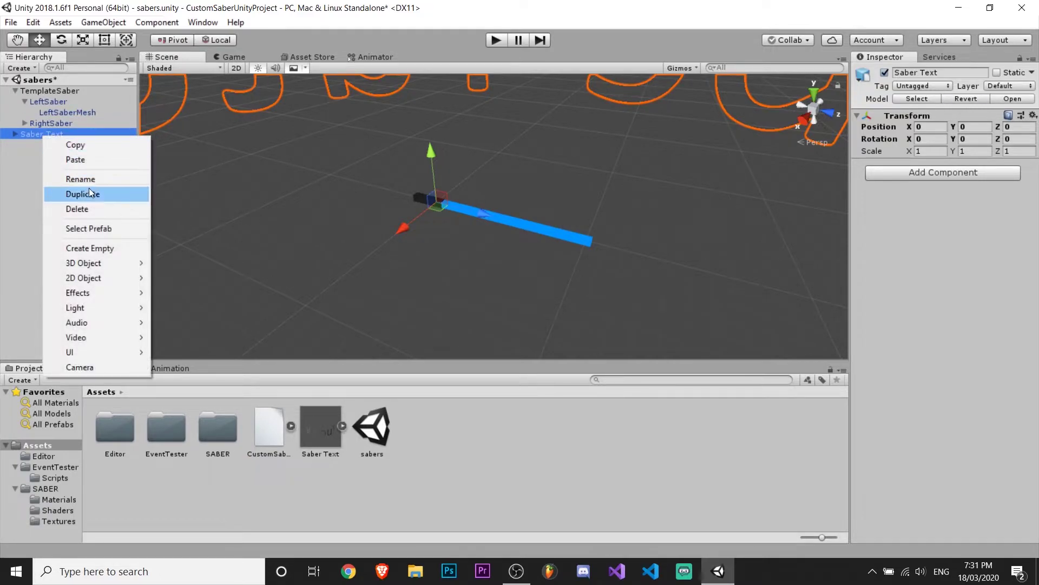
{"action": "left_click", "coordinate": [87, 188]}
{"action": "left_click", "coordinate": [41, 134]}
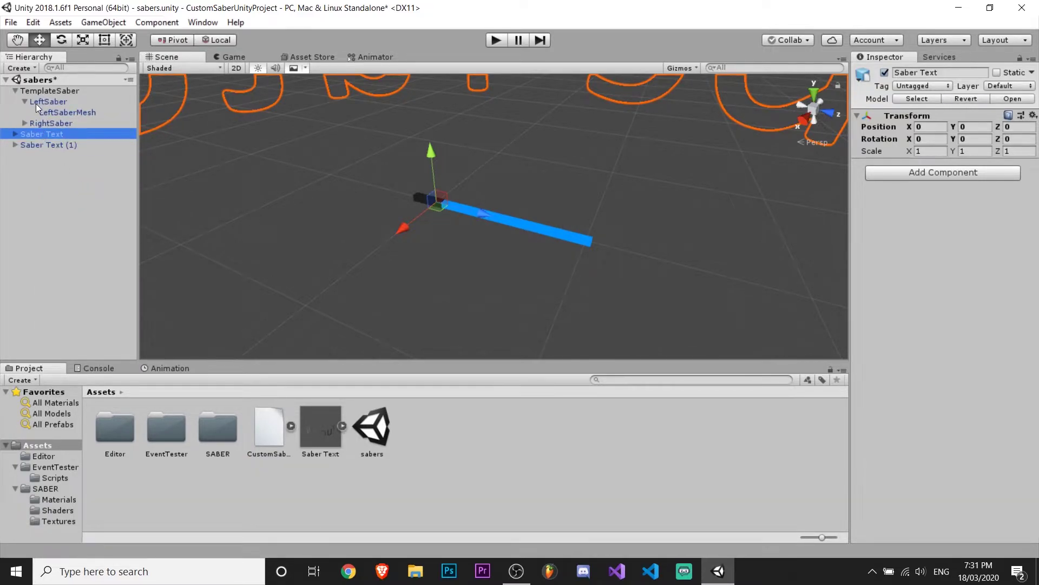
{"action": "left_click", "coordinate": [51, 113]}
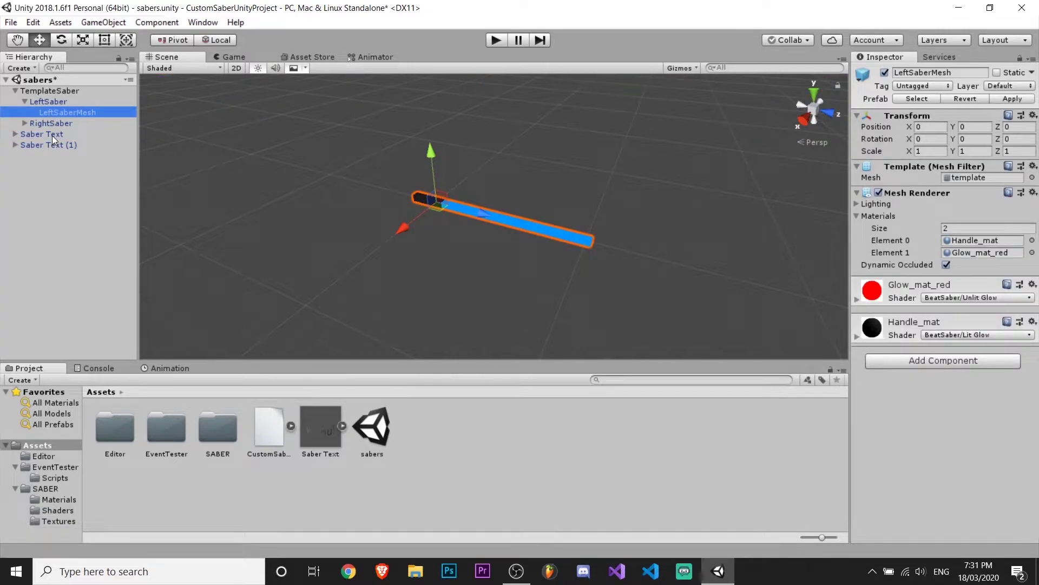
{"action": "left_click_drag", "start_coordinate": [52, 135], "coordinate": [52, 113]}
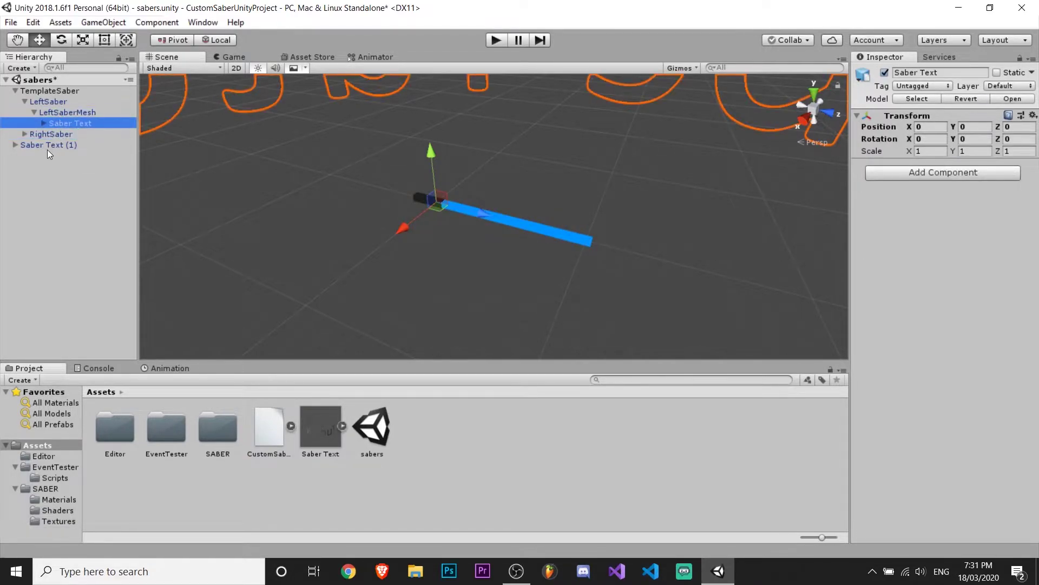
- Parent Saber Text (1) under RightSaberMesh and select the left text's default mesh
{"action": "left_click", "coordinate": [40, 145]}
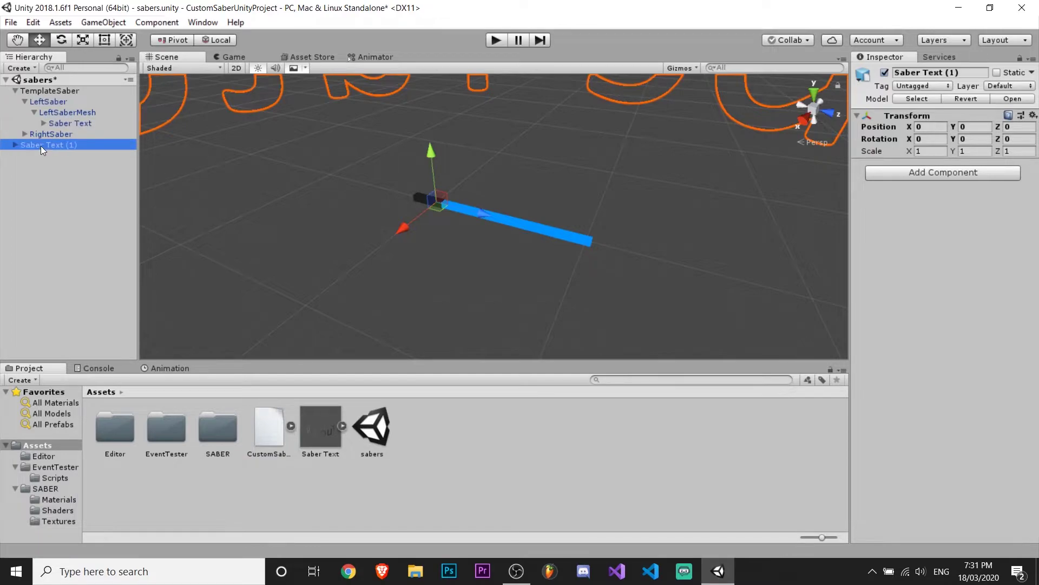
{"action": "left_click", "coordinate": [25, 133]}
{"action": "left_click_drag", "start_coordinate": [45, 153], "coordinate": [62, 145]}
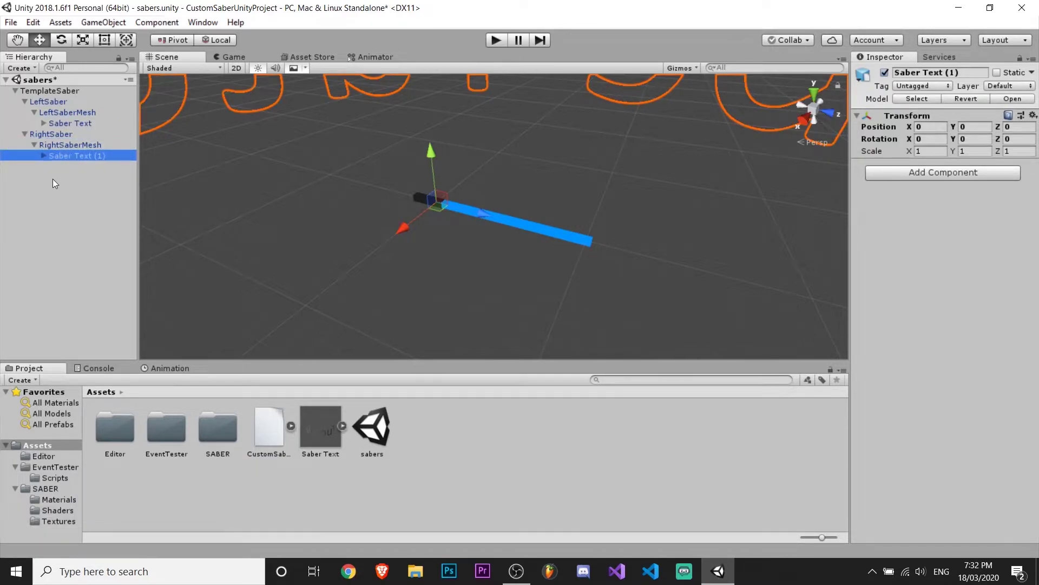
{"action": "left_click", "coordinate": [66, 124]}
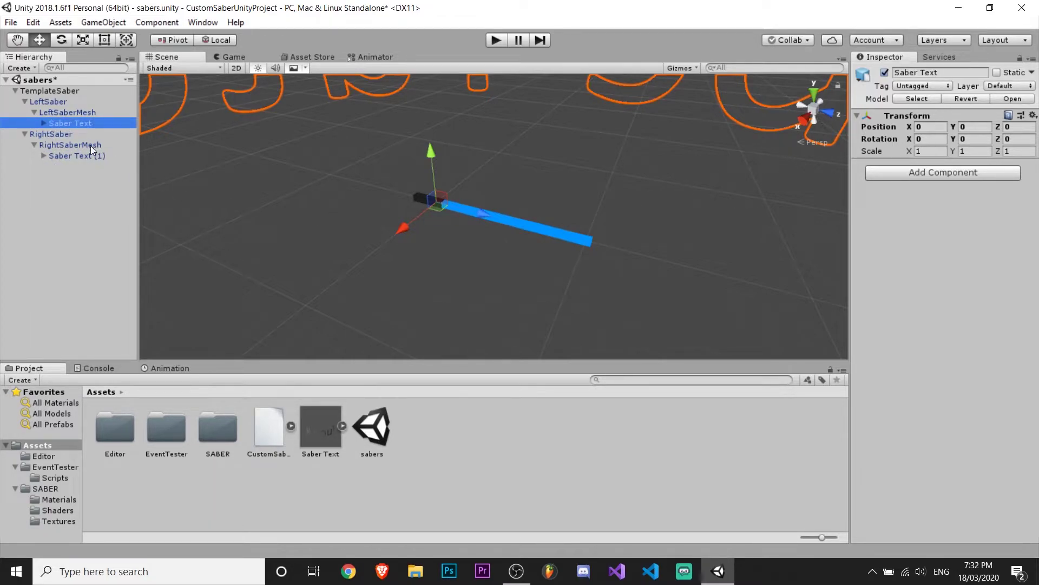
{"action": "left_click", "coordinate": [44, 123]}
{"action": "left_click", "coordinate": [71, 134]}
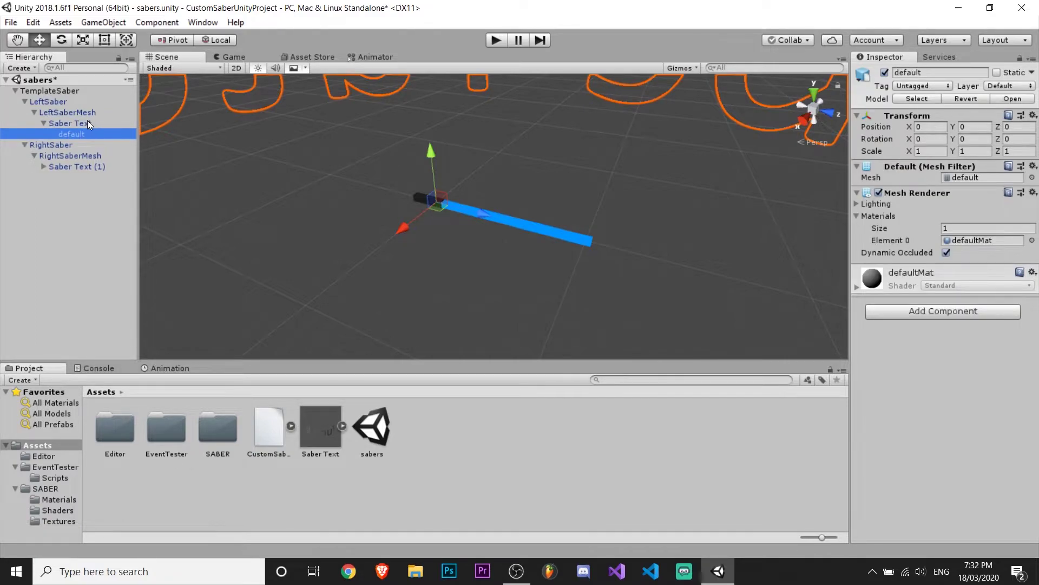
- Set the left text's default mesh X scale to 0.01
{"action": "left_click", "coordinate": [87, 122]}
{"action": "left_click", "coordinate": [84, 131]}
{"action": "left_click", "coordinate": [929, 152]}
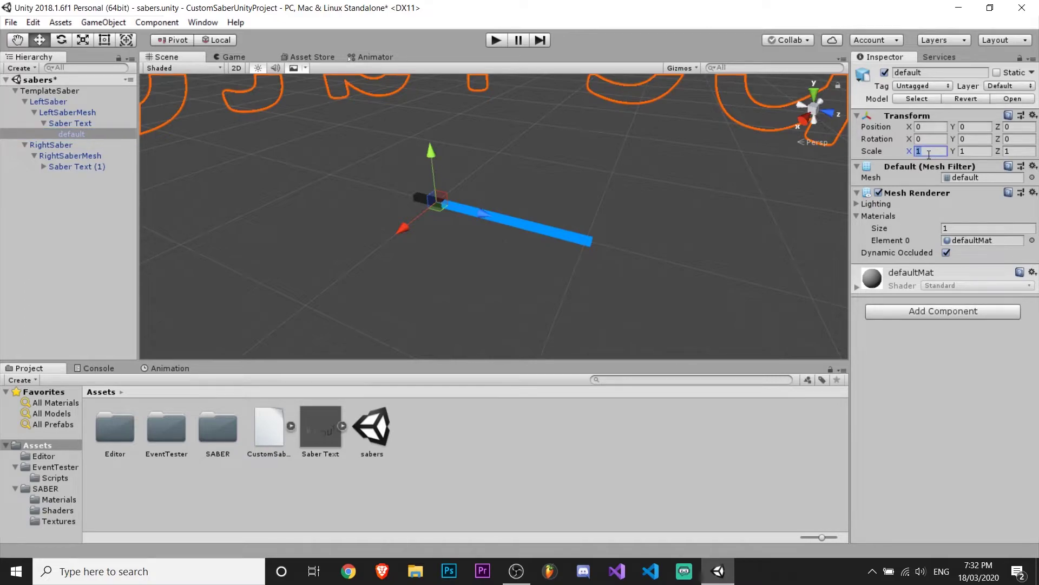
{"action": "type", "text": "0."}
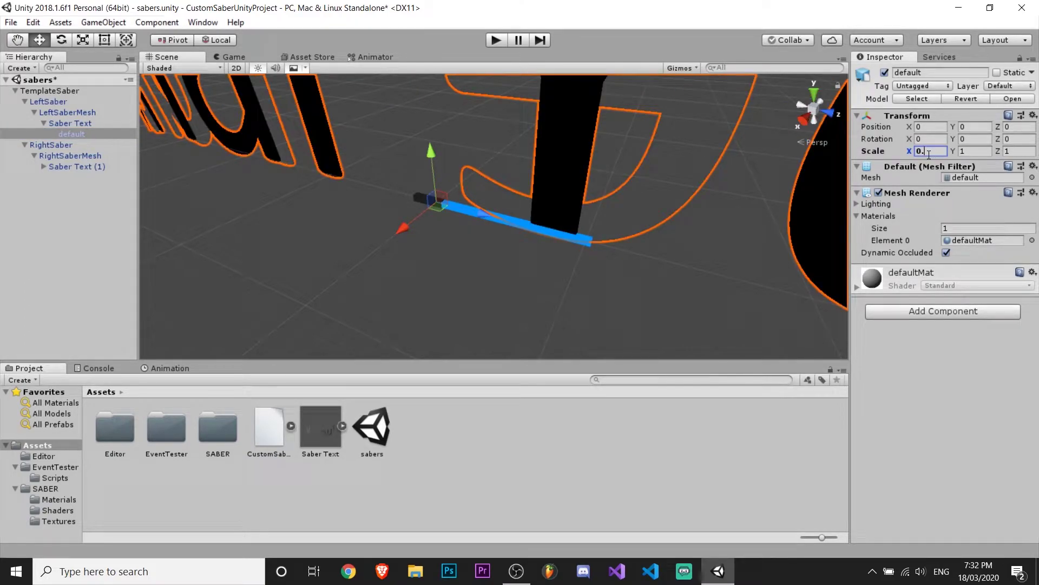
{"action": "type", "text": "01"}
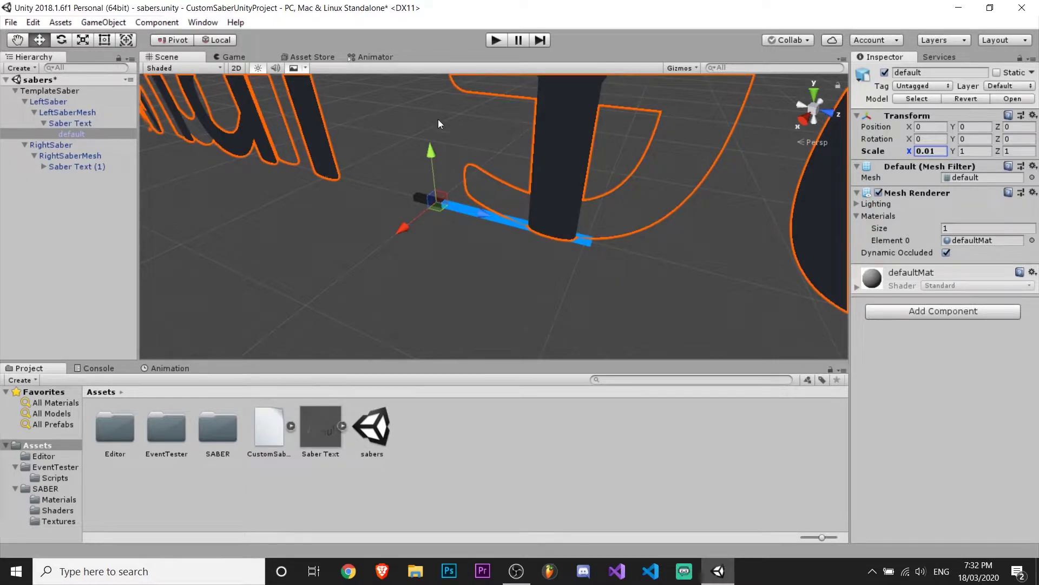
- Scale both saber texts' default meshes to 0.01 on X, Y and Z
{"action": "left_click", "coordinate": [70, 166]}
{"action": "key", "text": "Right"}
{"action": "left_click", "coordinate": [70, 177]}
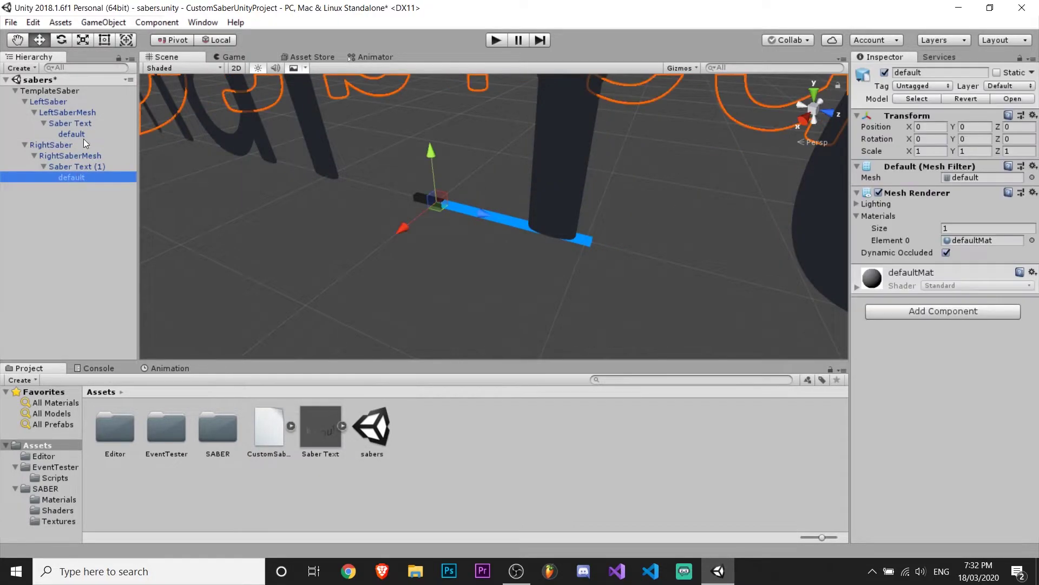
{"action": "left_click", "coordinate": [80, 134], "text": "ctrl"}
{"action": "left_click", "coordinate": [930, 151]}
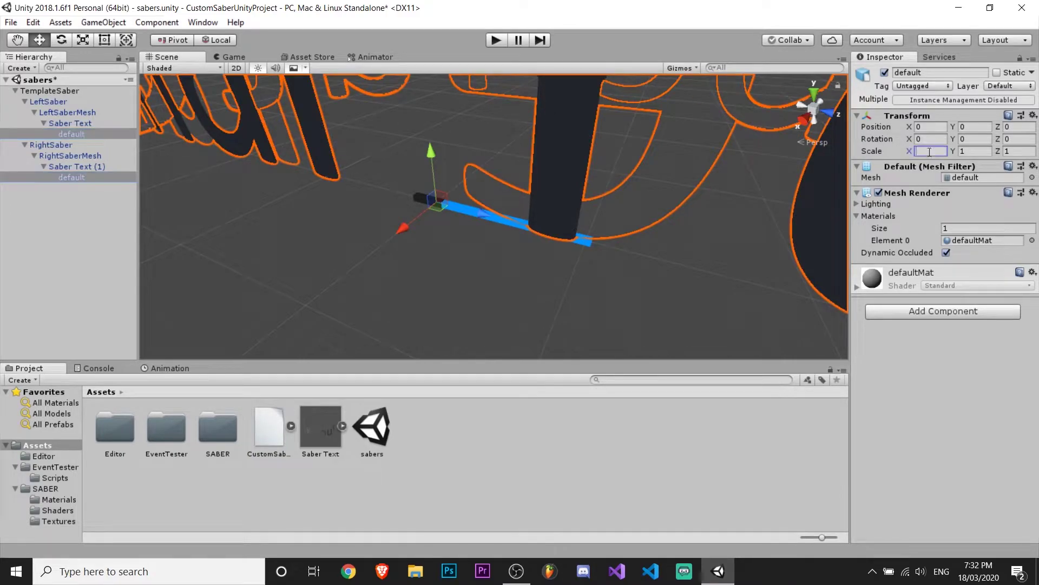
{"action": "type", "text": "0.0"}
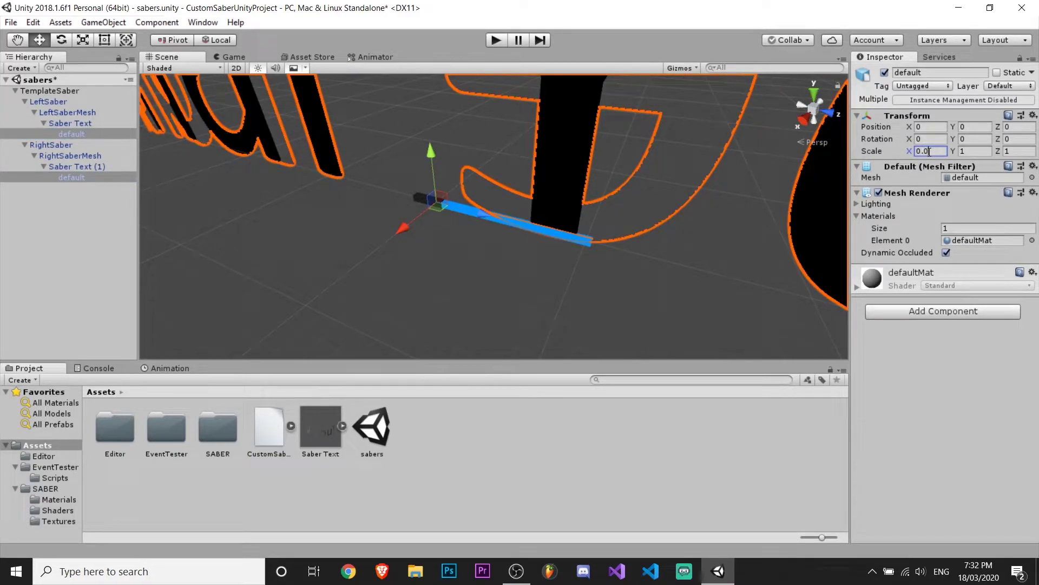
{"action": "type", "text": "1"}
{"action": "left_click", "coordinate": [970, 151]}
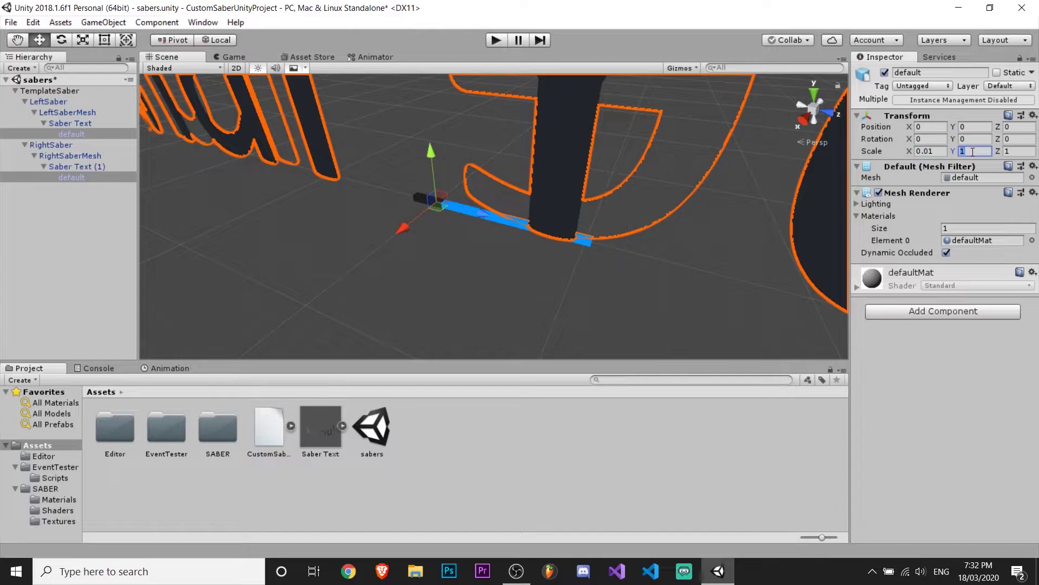
{"action": "type", "text": "0.01"}
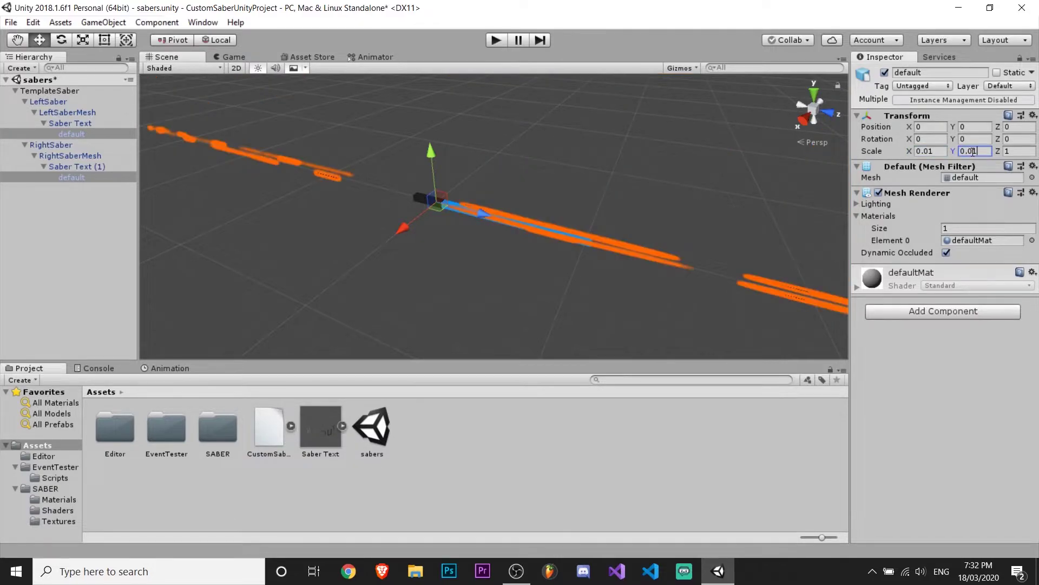
{"action": "left_click", "coordinate": [1022, 152]}
{"action": "type", "text": "0.01"}
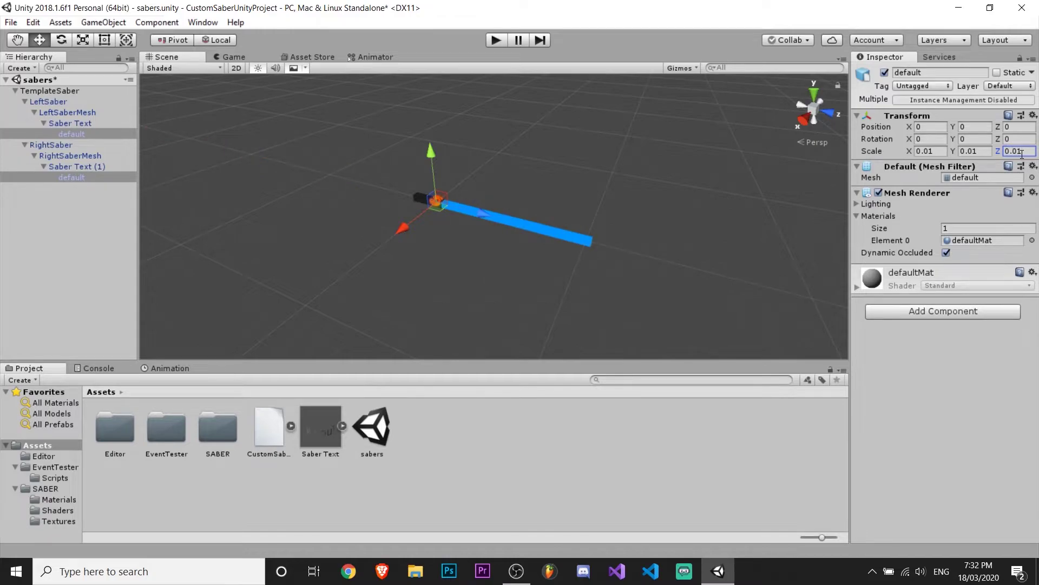
- Frame the left saber's text and scale it to 0.013 on all axes
{"action": "double_click", "coordinate": [56, 135]}
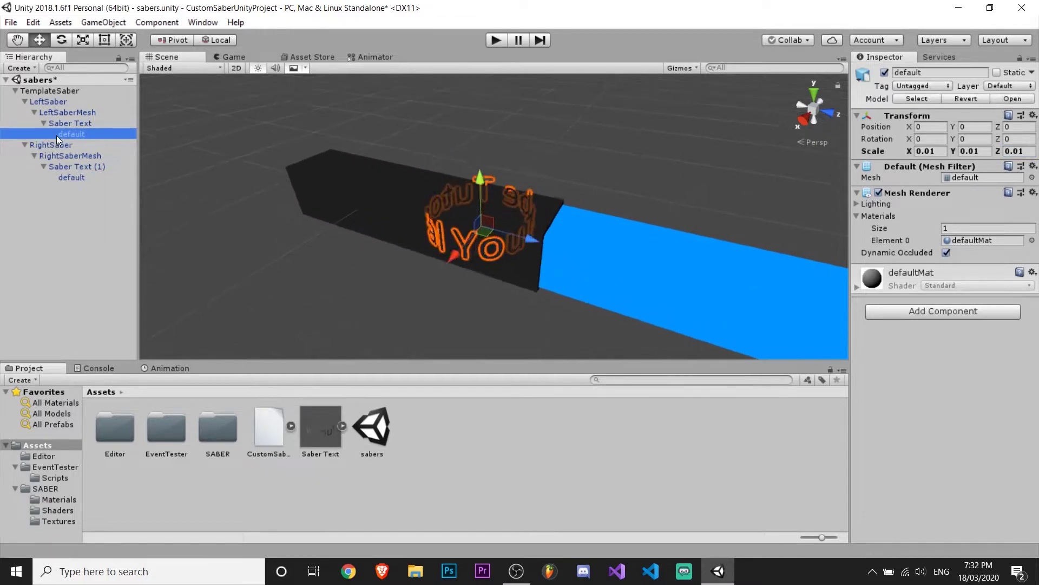
{"action": "middle_click_drag", "start_coordinate": [472, 327], "coordinate": [441, 323]}
{"action": "left_click", "coordinate": [935, 151]}
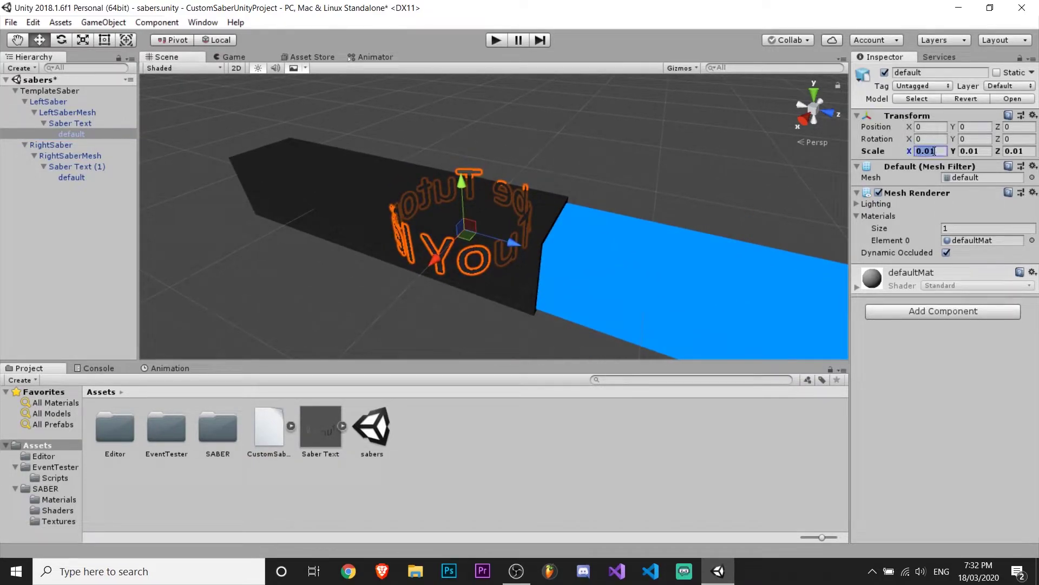
{"action": "type", "text": "0.013"}
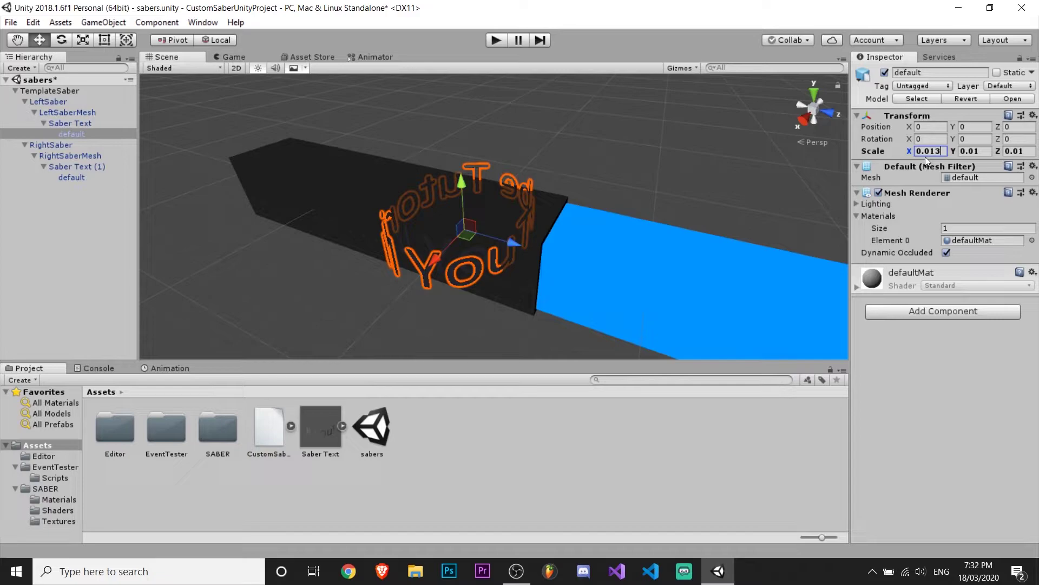
{"action": "left_click", "coordinate": [990, 151]}
{"action": "type", "text": "0.013"}
{"action": "left_click", "coordinate": [1030, 151]}
{"action": "type", "text": "0.013"}
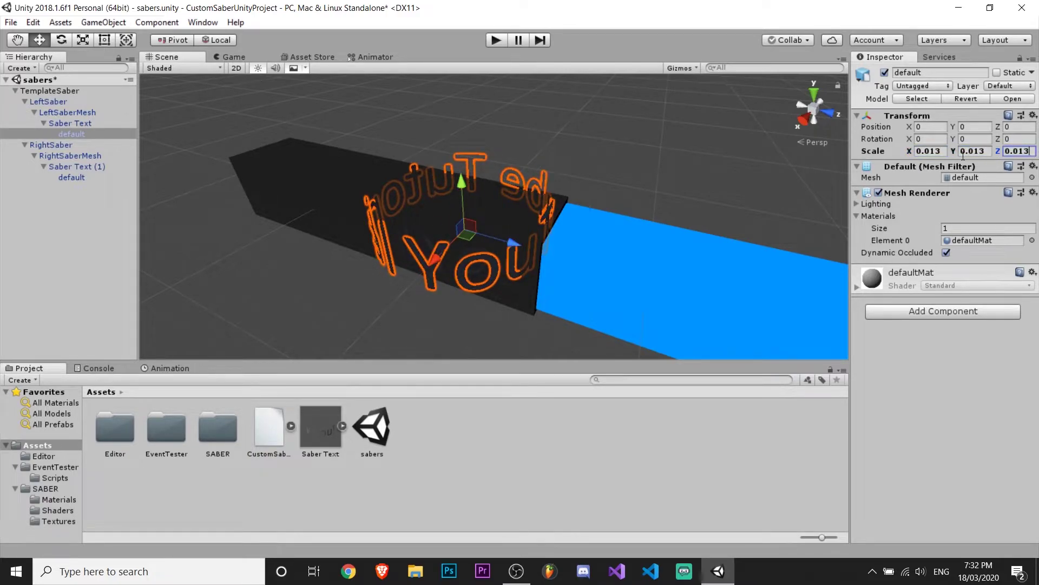
- Change the left text mesh's scale to 0.02 on X, Y and Z
{"action": "left_click", "coordinate": [942, 151]}
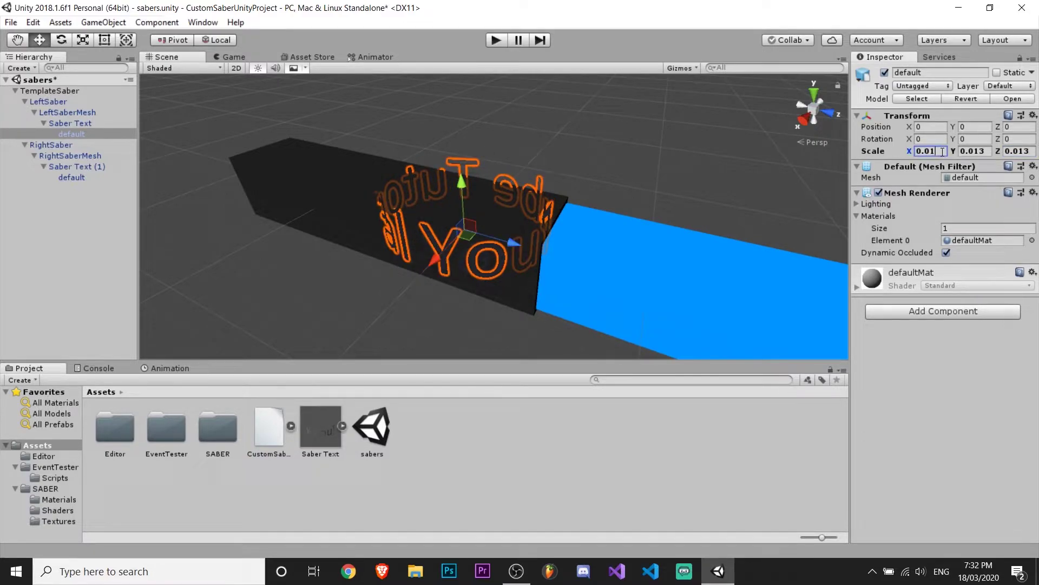
{"action": "key", "text": "BackSpace"}
{"action": "key", "text": "BackSpace"}
{"action": "type", "text": "2"}
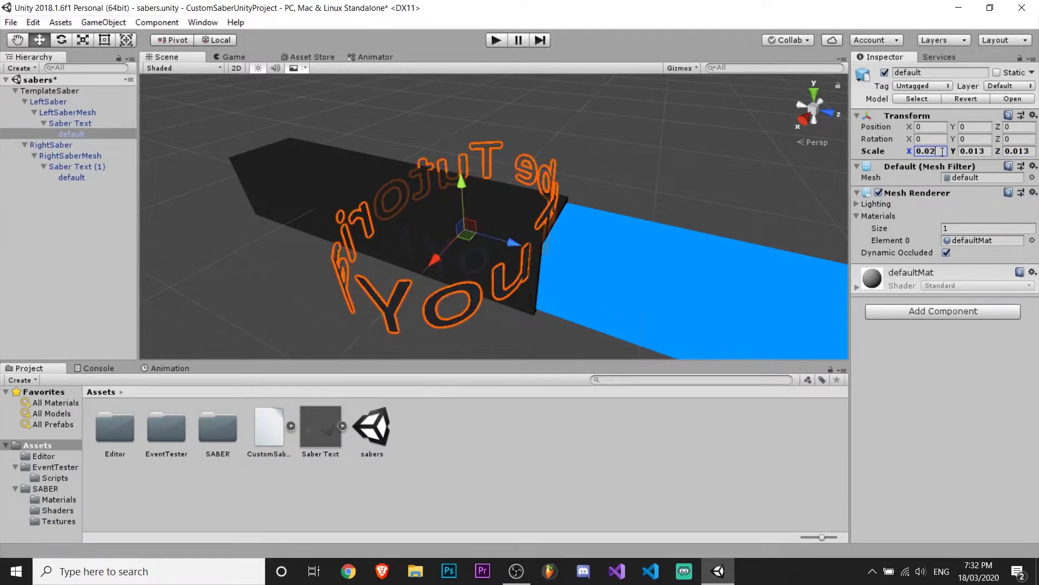
{"action": "left_click", "coordinate": [986, 151]}
{"action": "key", "text": "BackSpace"}
{"action": "type", "text": "2"}
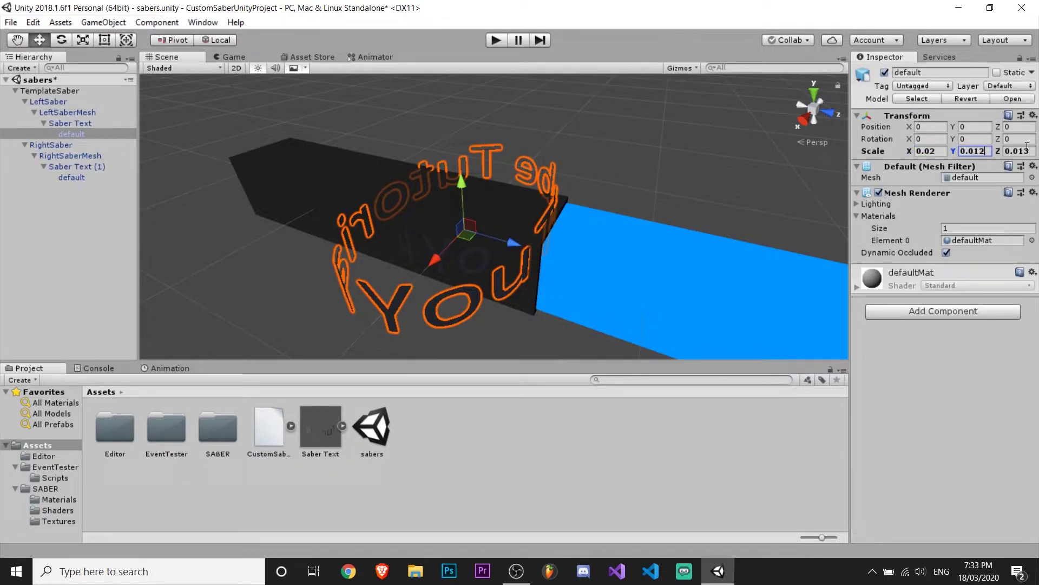
{"action": "key", "text": "BackSpace"}
{"action": "key", "text": "BackSpace"}
{"action": "type", "text": "2"}
{"action": "left_click", "coordinate": [1032, 151]}
{"action": "key", "text": "BackSpace"}
{"action": "key", "text": "BackSpace"}
{"action": "type", "text": "2"}
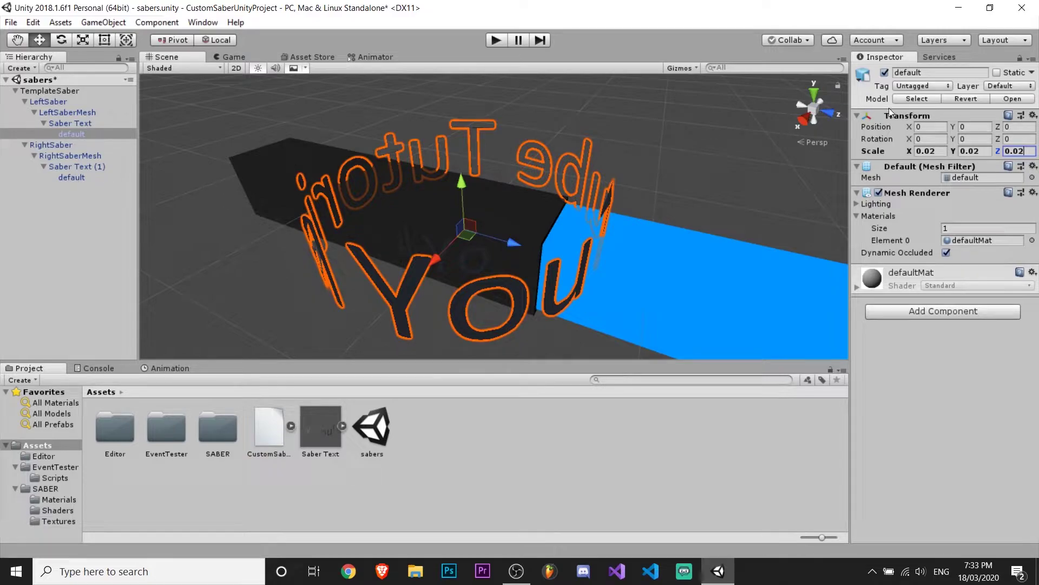
- Copy the left text mesh's Transform values and paste them onto the right text mesh
{"action": "right_click", "coordinate": [943, 115]}
{"action": "left_click", "coordinate": [921, 190]}
{"action": "left_click", "coordinate": [86, 179]}
{"action": "right_click", "coordinate": [989, 116]}
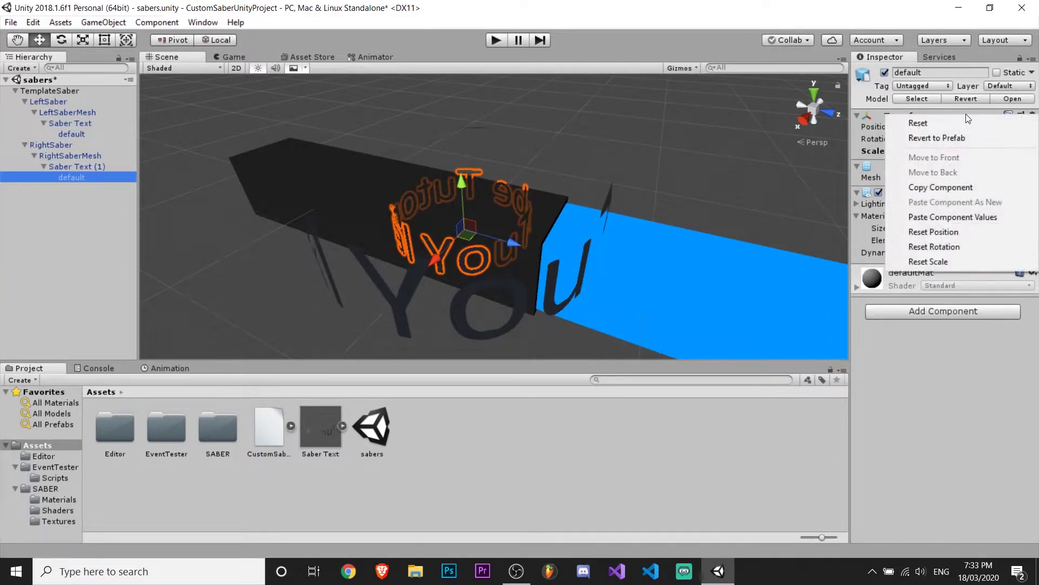
{"action": "left_click", "coordinate": [951, 217]}
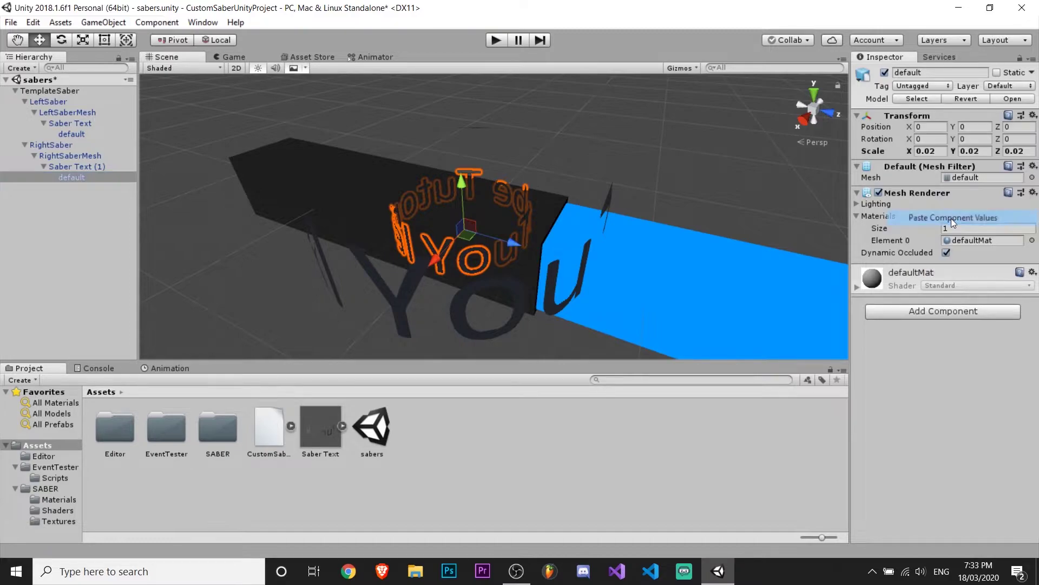
- Select both default text meshes and scrub their X rotation to tilt them around the handles
{"action": "left_click", "coordinate": [61, 134]}
{"action": "left_click", "coordinate": [76, 181], "text": "shift"}
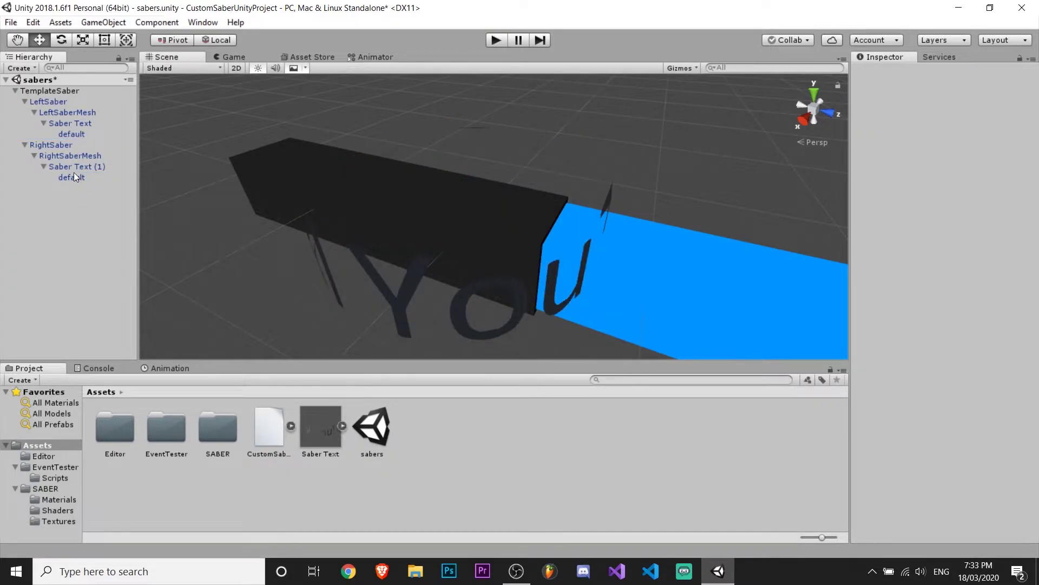
{"action": "left_click", "coordinate": [72, 177]}
{"action": "left_click", "coordinate": [73, 134], "text": "ctrl"}
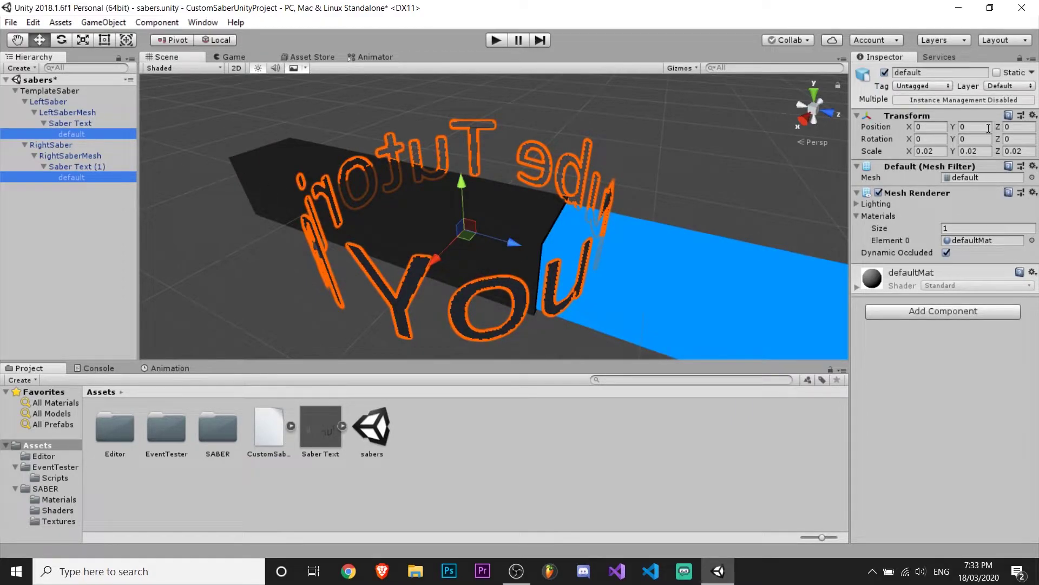
{"action": "left_click_drag", "start_coordinate": [906, 139], "coordinate": [803, 191]}
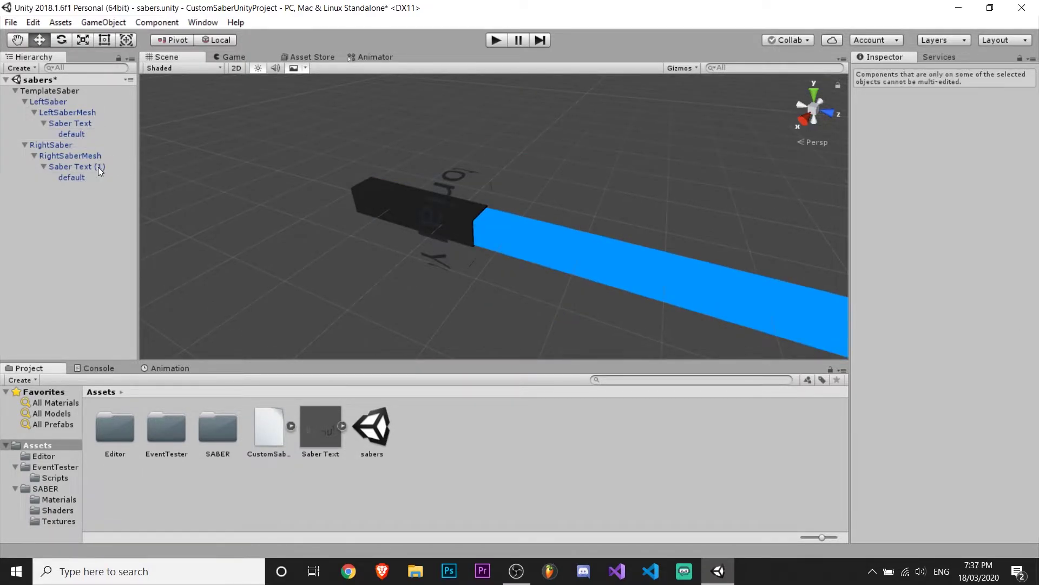
- Select both Saber Text objects and create a clip named New Animation saved in Assets
{"action": "left_click", "coordinate": [94, 167]}
{"action": "left_click", "coordinate": [79, 125], "text": "ctrl"}
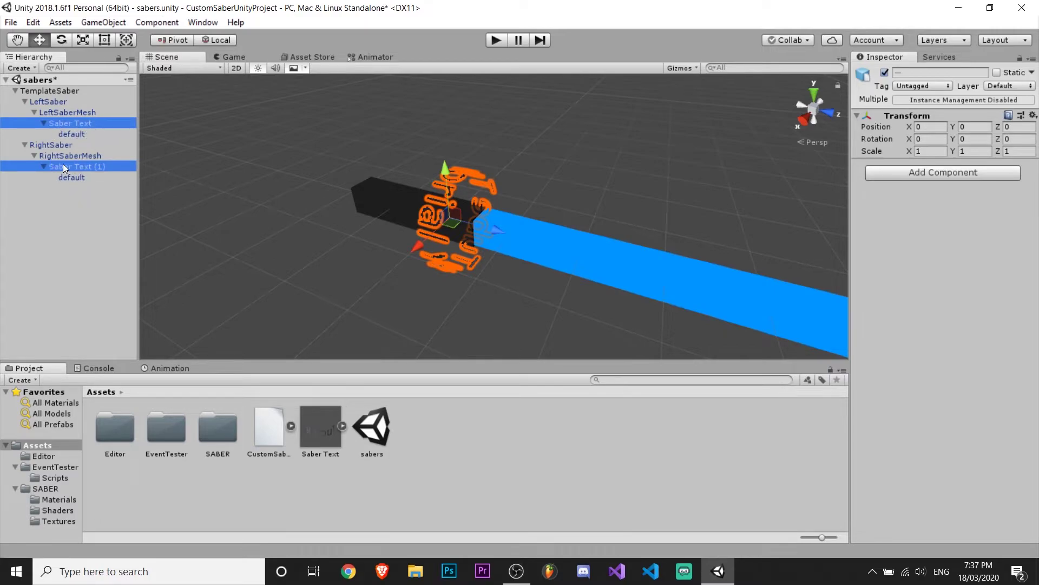
{"action": "left_click", "coordinate": [169, 369]}
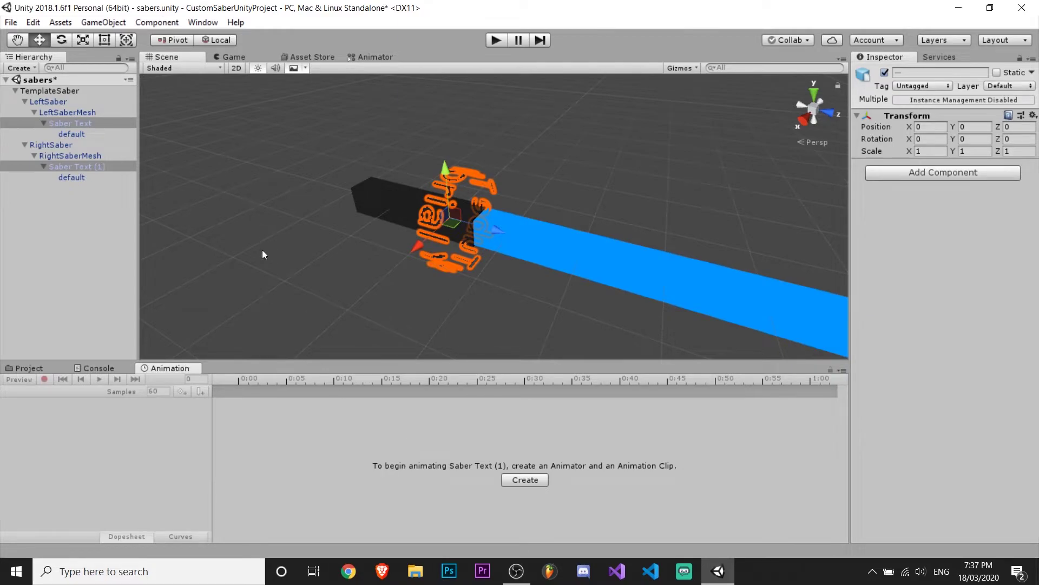
{"action": "left_click", "coordinate": [203, 22]}
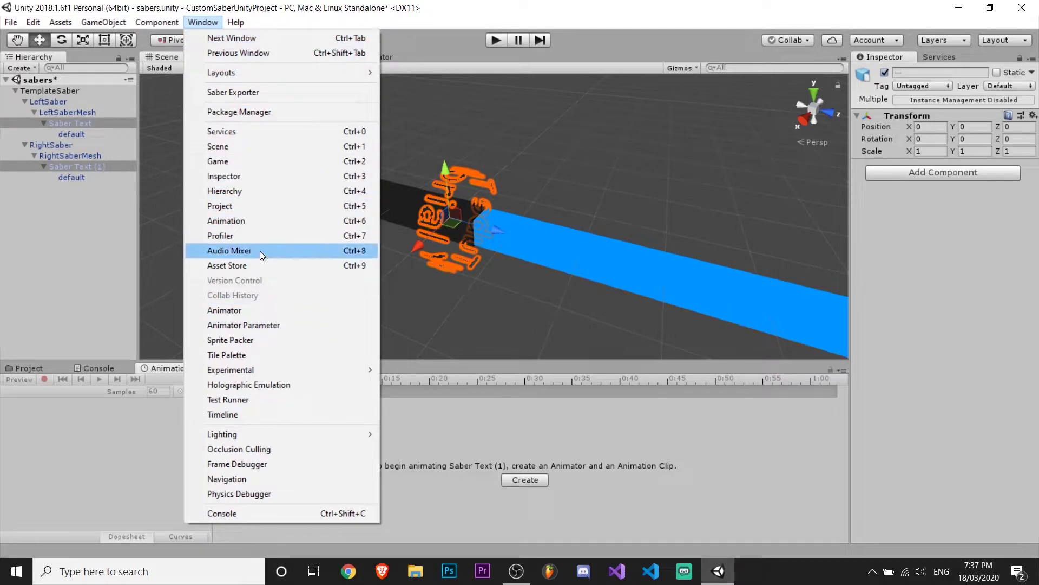
{"action": "left_click", "coordinate": [502, 462]}
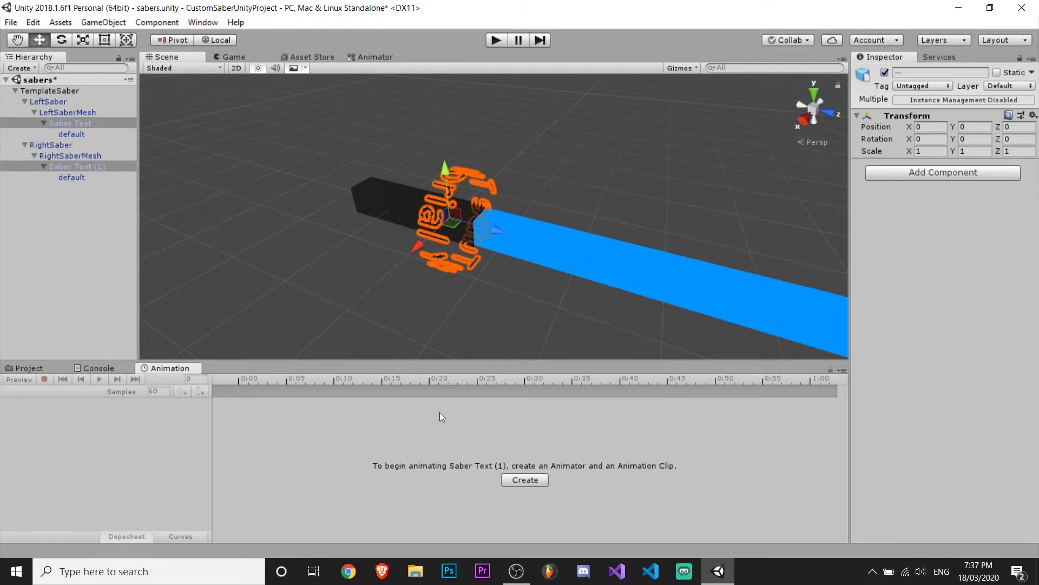
{"action": "left_click", "coordinate": [521, 479]}
{"action": "left_click", "coordinate": [405, 329]}
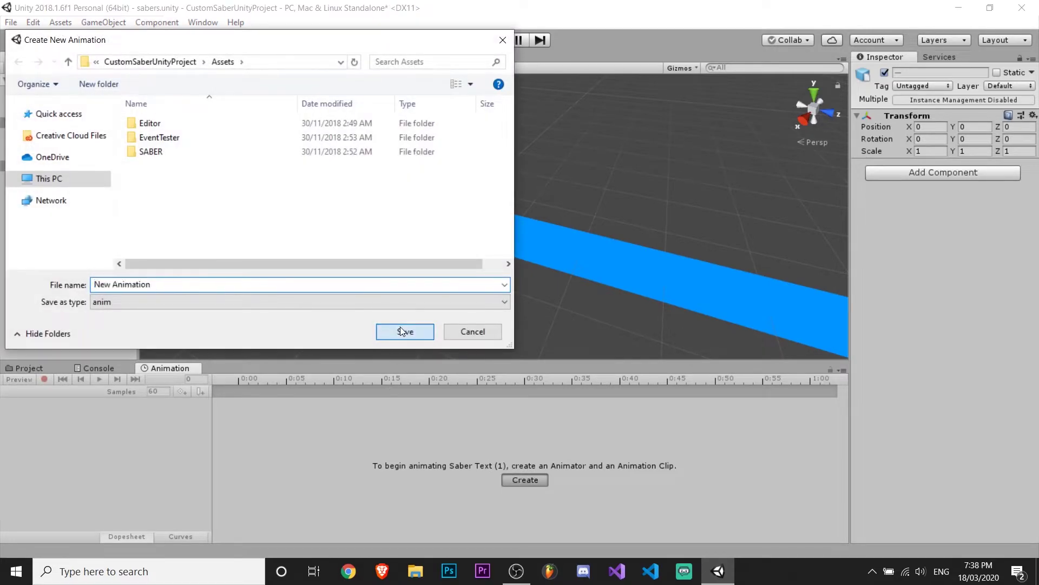
{"action": "left_click", "coordinate": [921, 138]}
{"action": "type", "text": "5.78"}
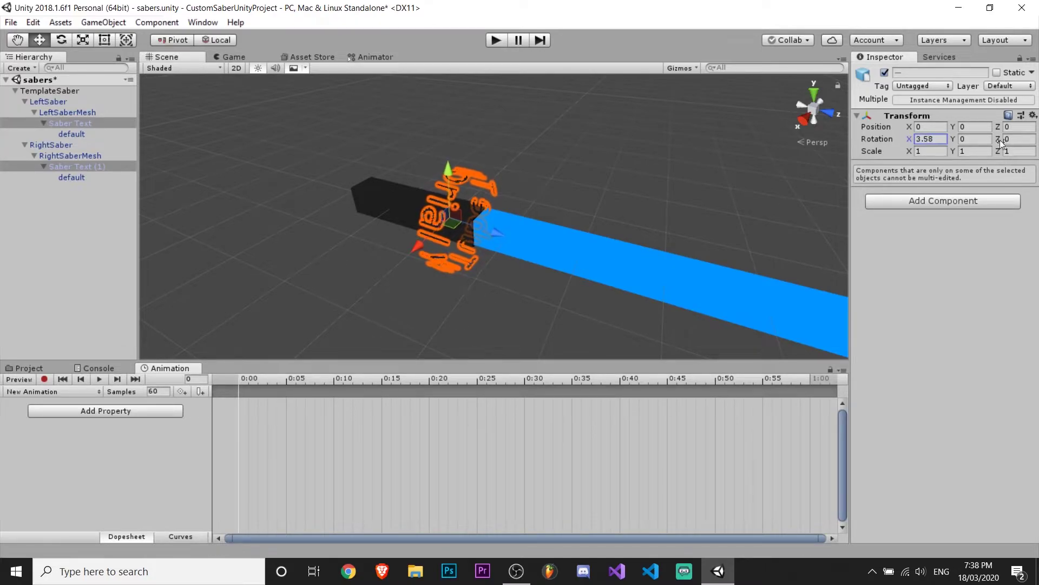
{"action": "key", "text": "BackSpace"}
{"action": "key", "text": "BackSpace"}
{"action": "key", "text": "BackSpace"}
{"action": "key", "text": "BackSpace"}
{"action": "type", "text": "0.51"}
{"action": "left_click", "coordinate": [925, 138]}
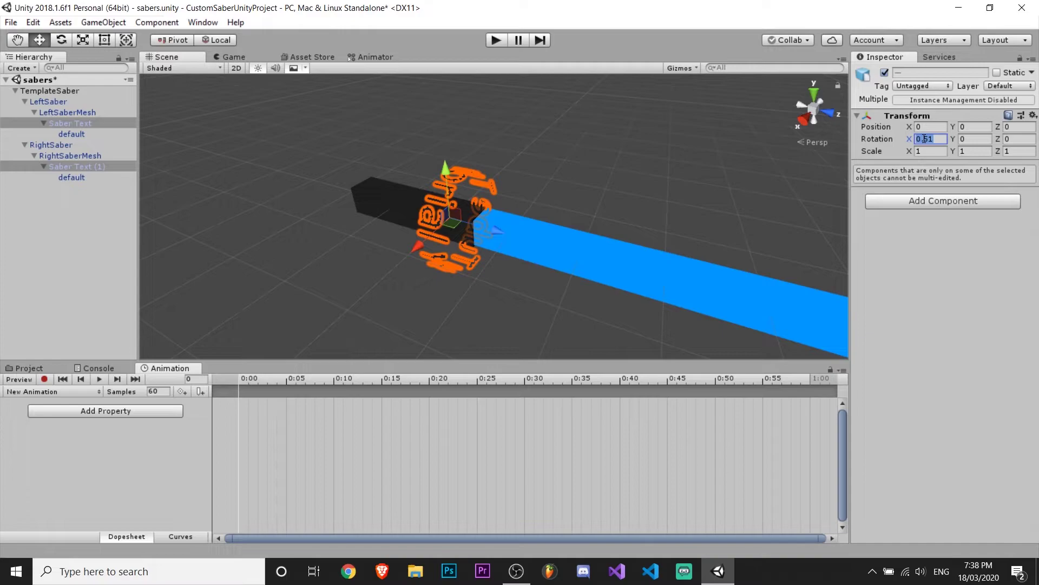
{"action": "type", "text": "0"}
{"action": "left_click", "coordinate": [962, 139]}
{"action": "type", "text": "3.59"}
{"action": "left_click", "coordinate": [981, 138]}
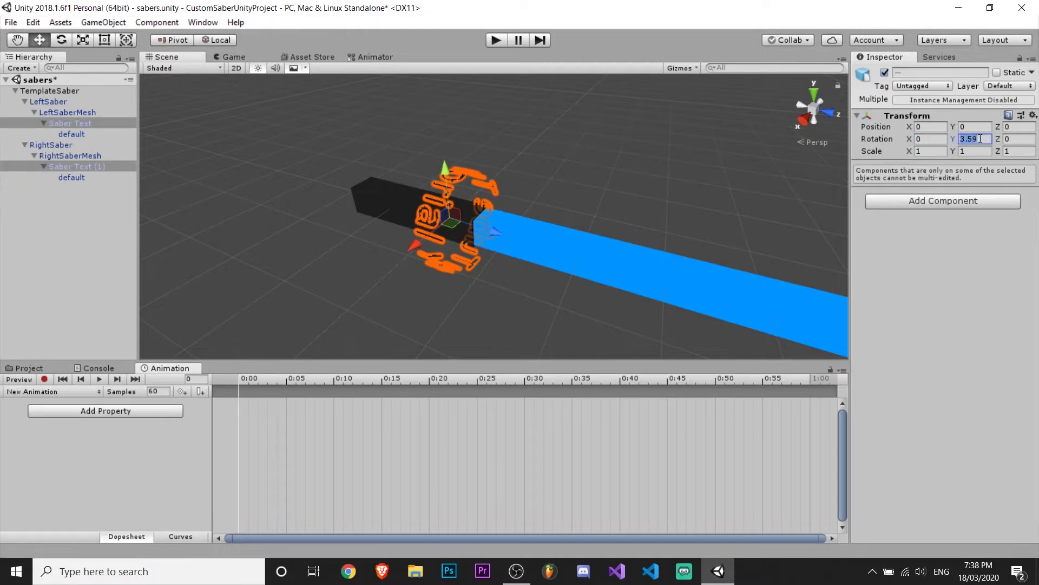
{"action": "type", "text": "0"}
{"action": "left_click", "coordinate": [999, 139]}
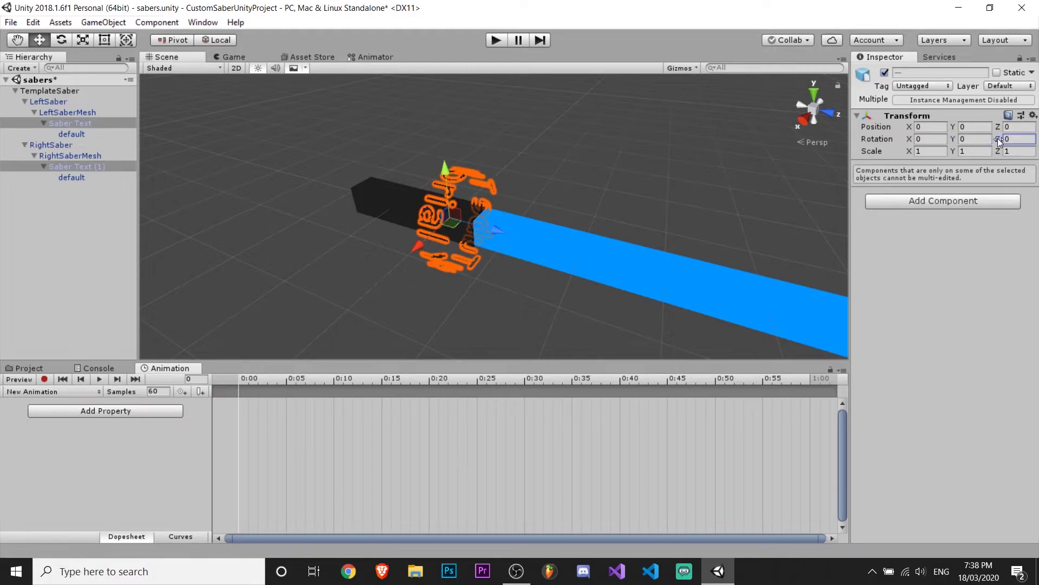
{"action": "type", "text": "6.23"}
{"action": "key", "text": "BackSpace"}
{"action": "key", "text": "BackSpace"}
{"action": "key", "text": "BackSpace"}
{"action": "key", "text": "BackSpace"}
{"action": "type", "text": "5.6"}
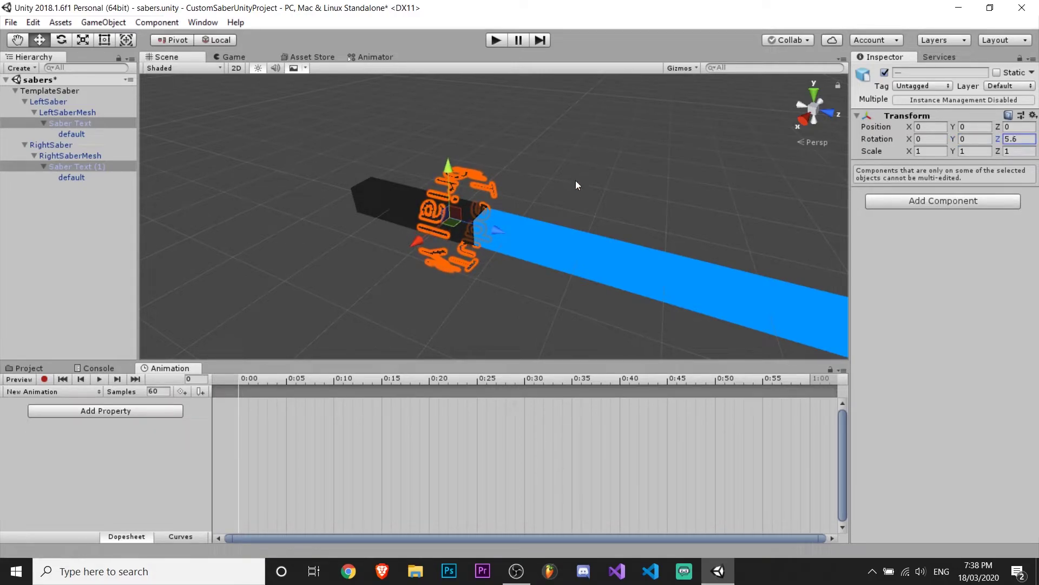
{"action": "key", "text": "BackSpace"}
{"action": "key", "text": "BackSpace"}
{"action": "key", "text": "BackSpace"}
{"action": "type", "text": "0"}
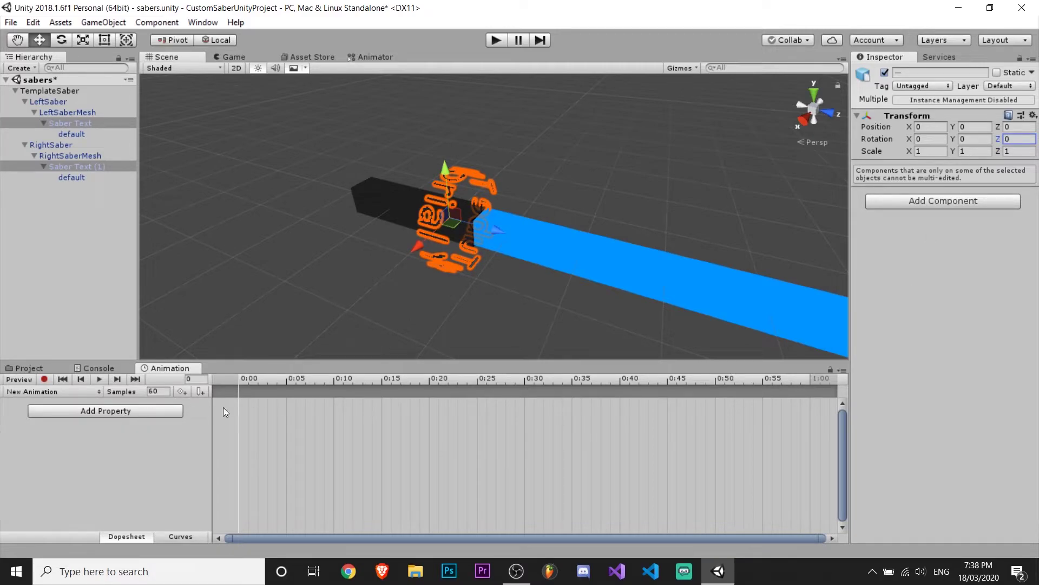
- Record Rotation Z keyframes of 0 at the start and 360 at frame 120
{"action": "left_click", "coordinate": [44, 379]}
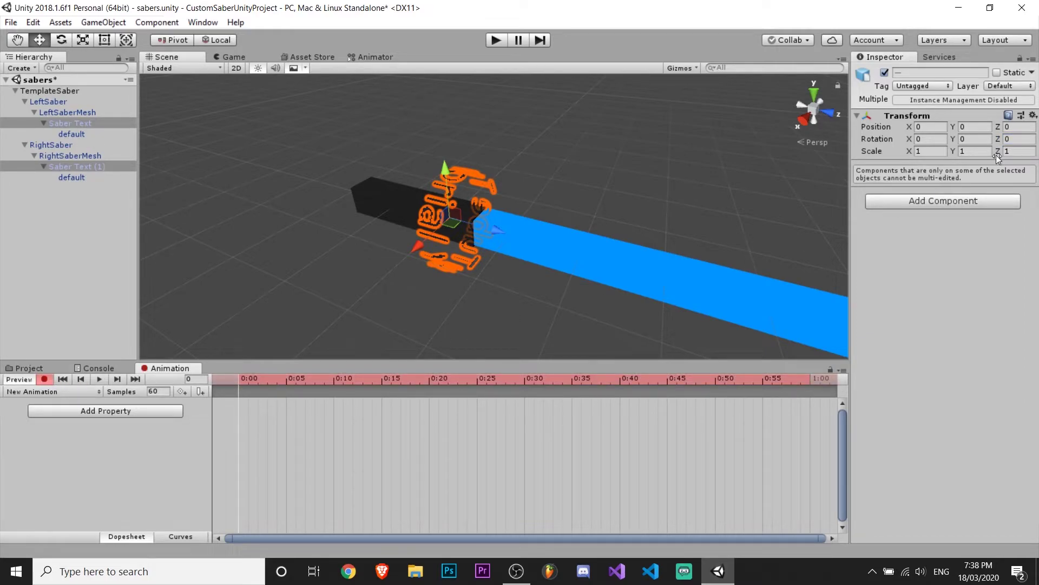
{"action": "left_click", "coordinate": [1007, 139]}
{"action": "type", "text": "1"}
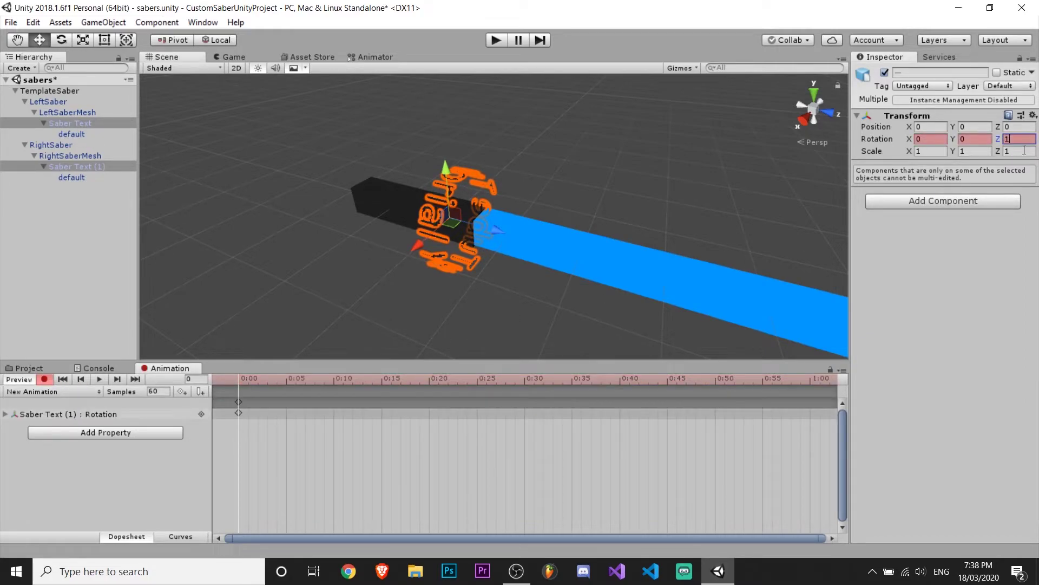
{"action": "type", "text": "0"}
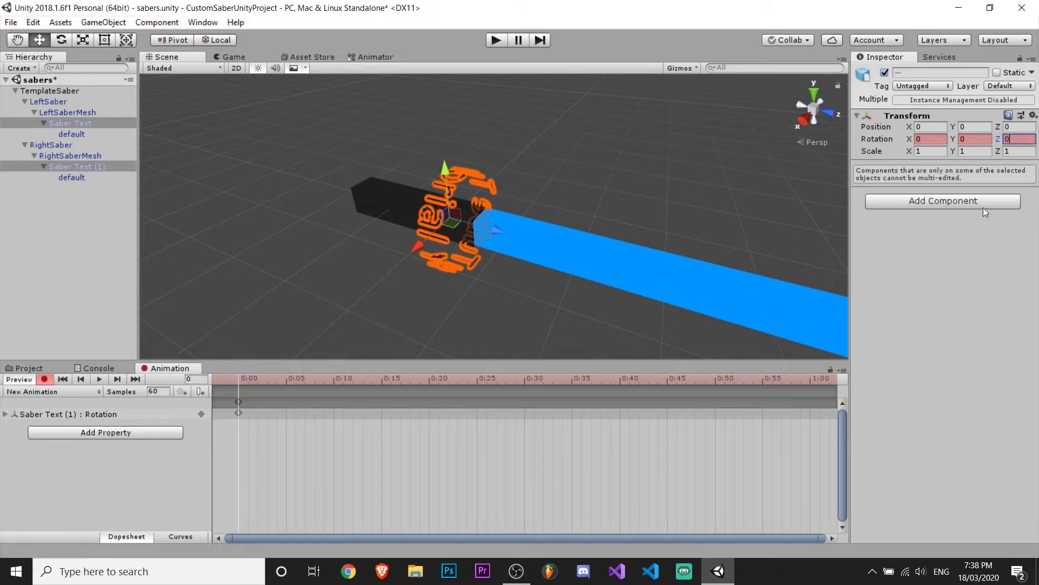
{"action": "left_click", "coordinate": [906, 274]}
{"action": "type", "text": "20"}
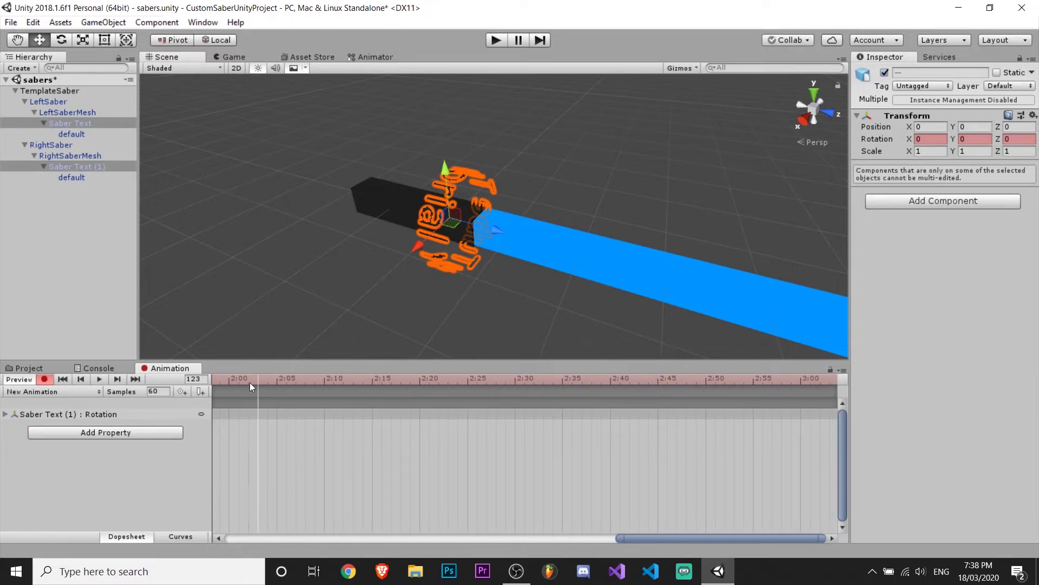
{"action": "key", "text": "a"}
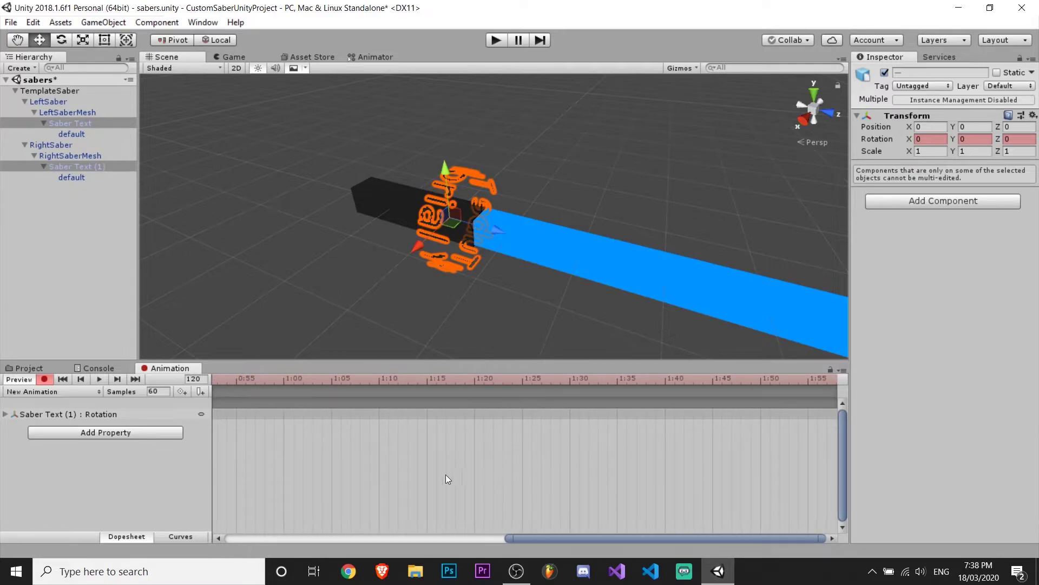
{"action": "left_click", "coordinate": [1008, 138]}
{"action": "type", "text": "3"}
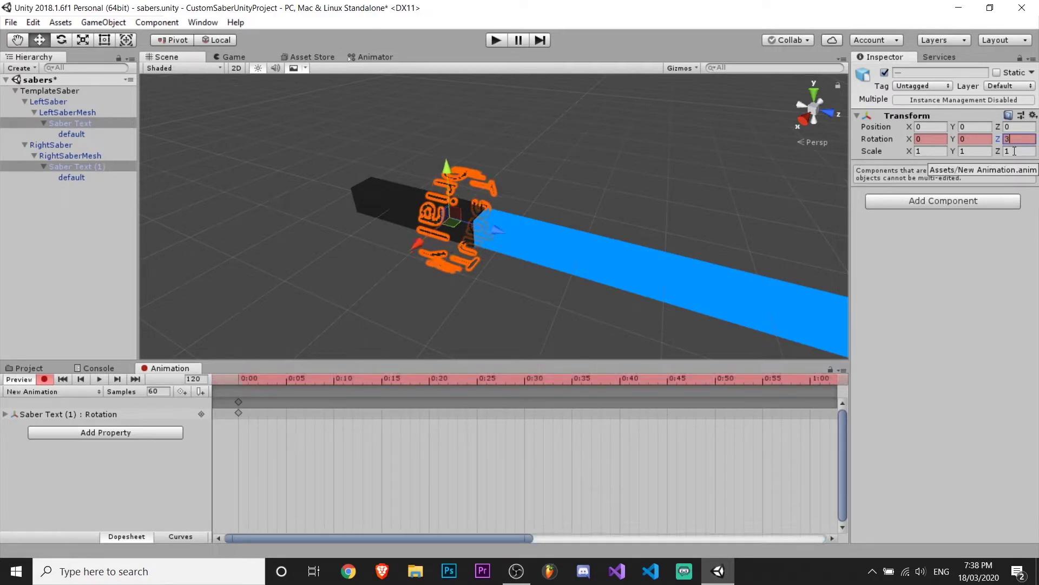
{"action": "type", "text": "60"}
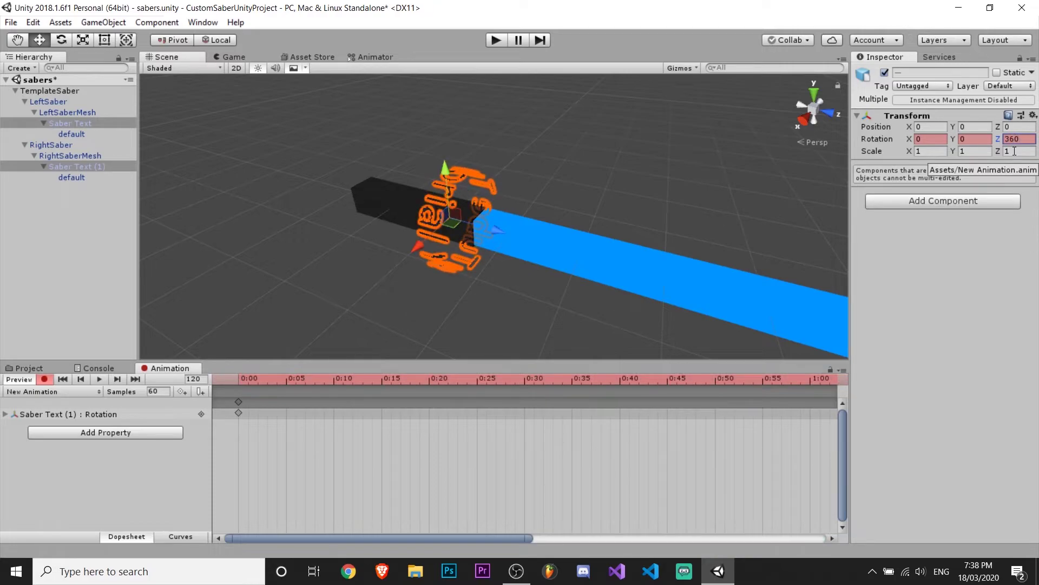
{"action": "left_click", "coordinate": [44, 379]}
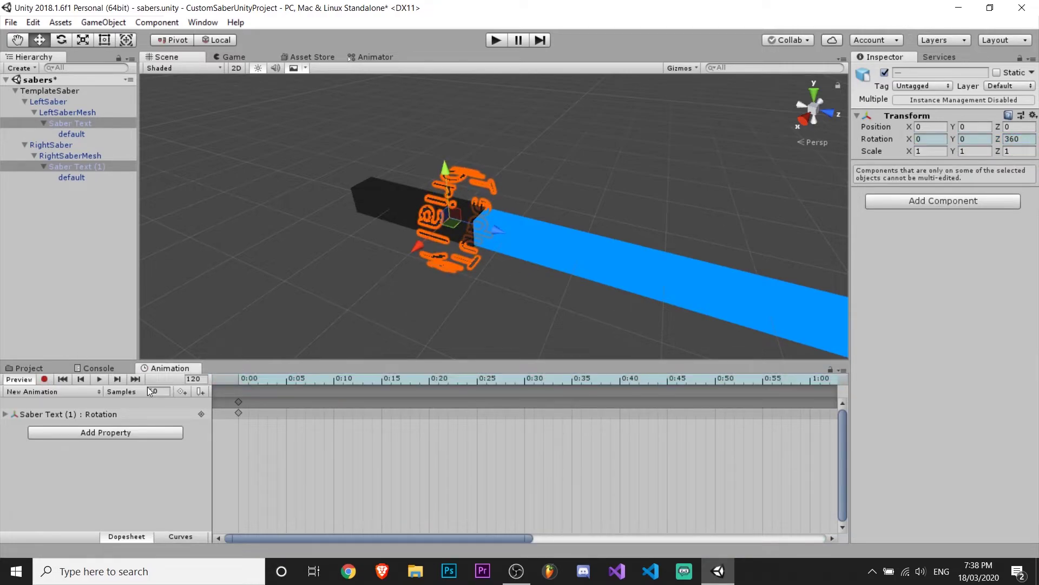
{"action": "left_click", "coordinate": [496, 43]}
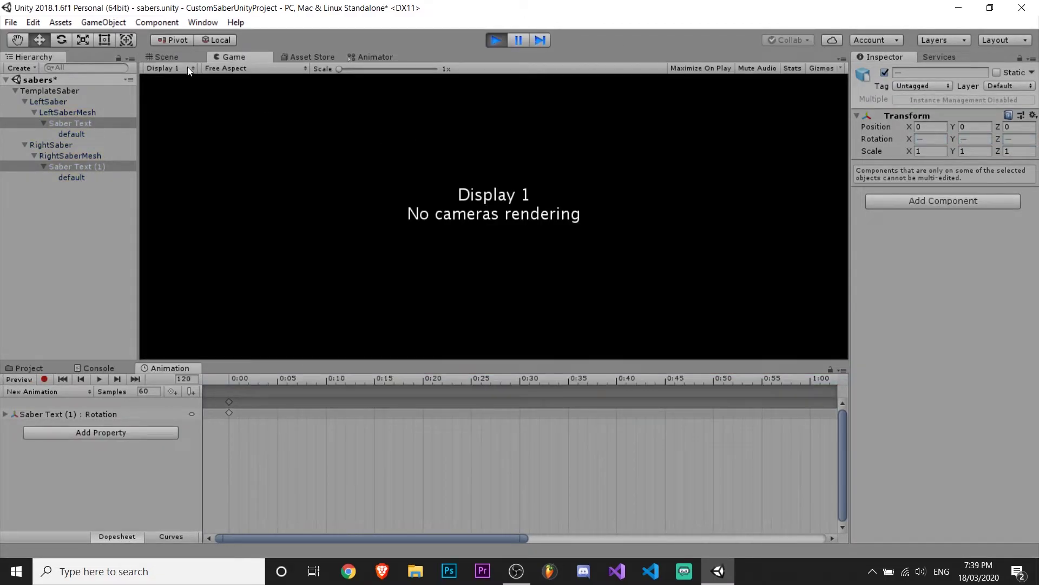
{"action": "left_click", "coordinate": [185, 57]}
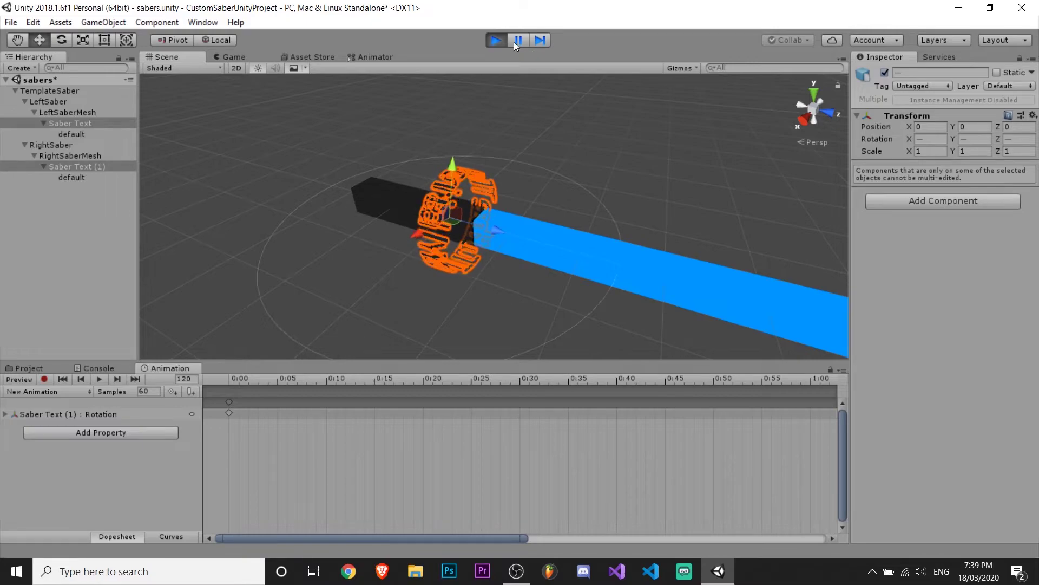
{"action": "left_click", "coordinate": [496, 41]}
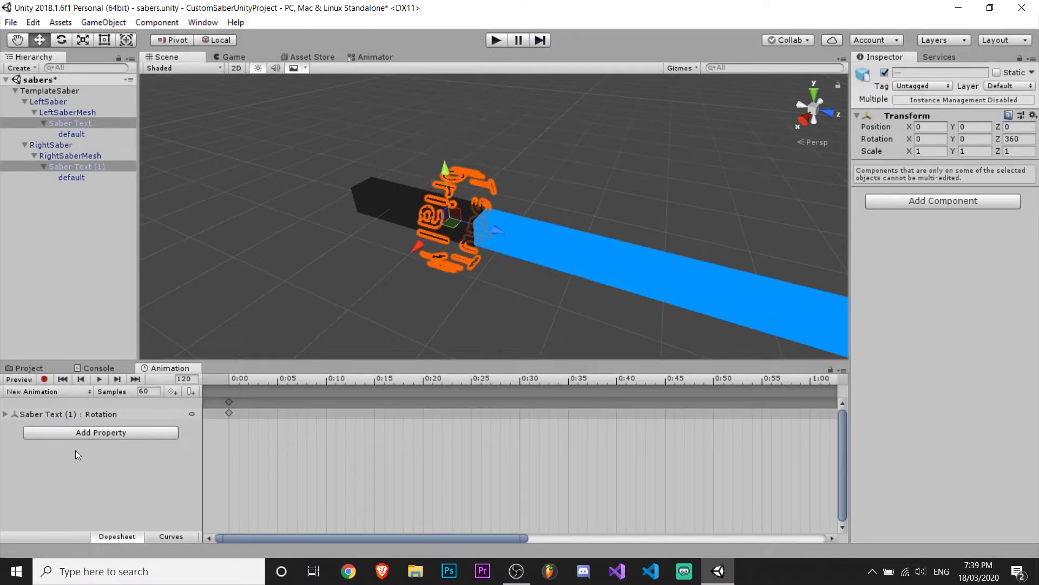
- Show the rotation keys as curves, set all their tangents to Linear, and preview the spin
{"action": "left_click", "coordinate": [177, 536]}
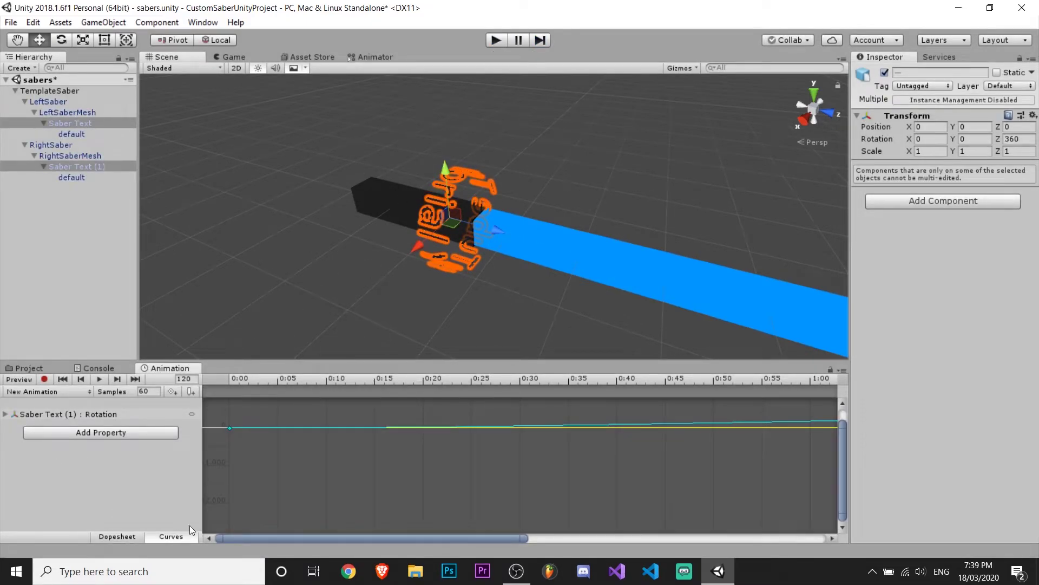
{"action": "key", "text": "f"}
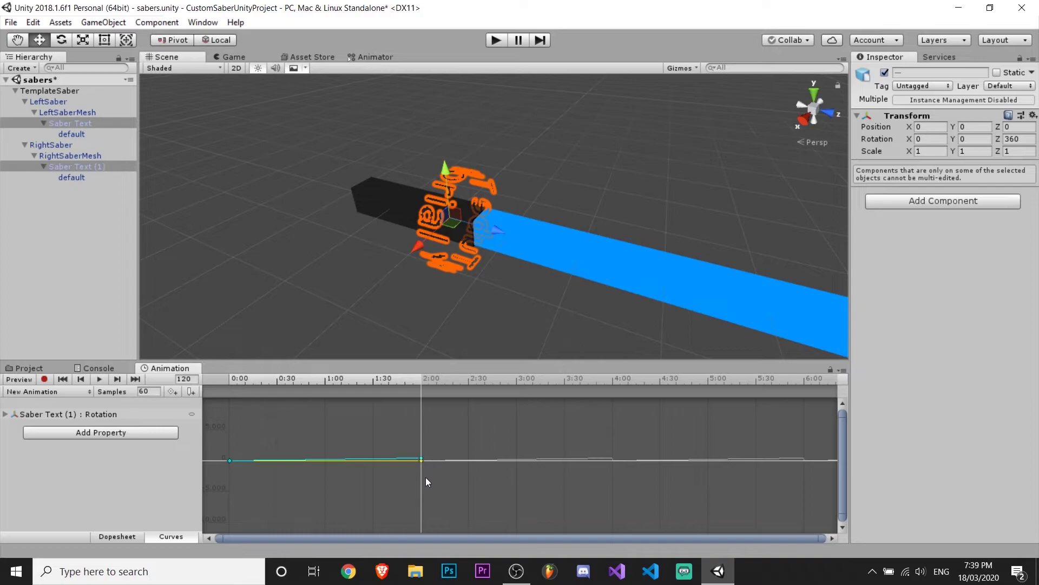
{"action": "left_click_drag", "start_coordinate": [425, 476], "coordinate": [216, 453]}
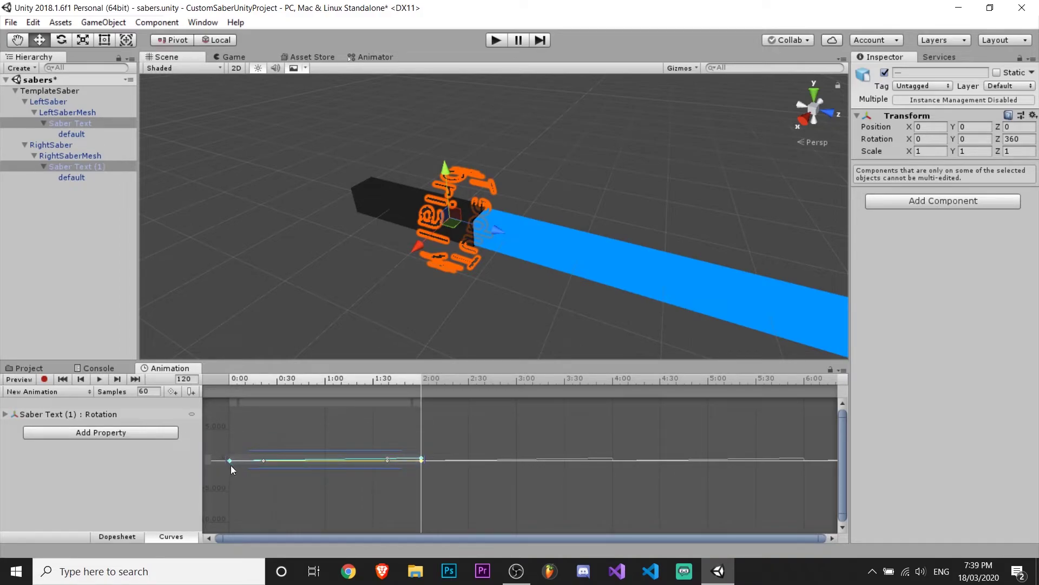
{"action": "right_click", "coordinate": [230, 461]}
{"action": "mouse_move", "coordinate": [277, 437]}
{"action": "key", "text": "space"}
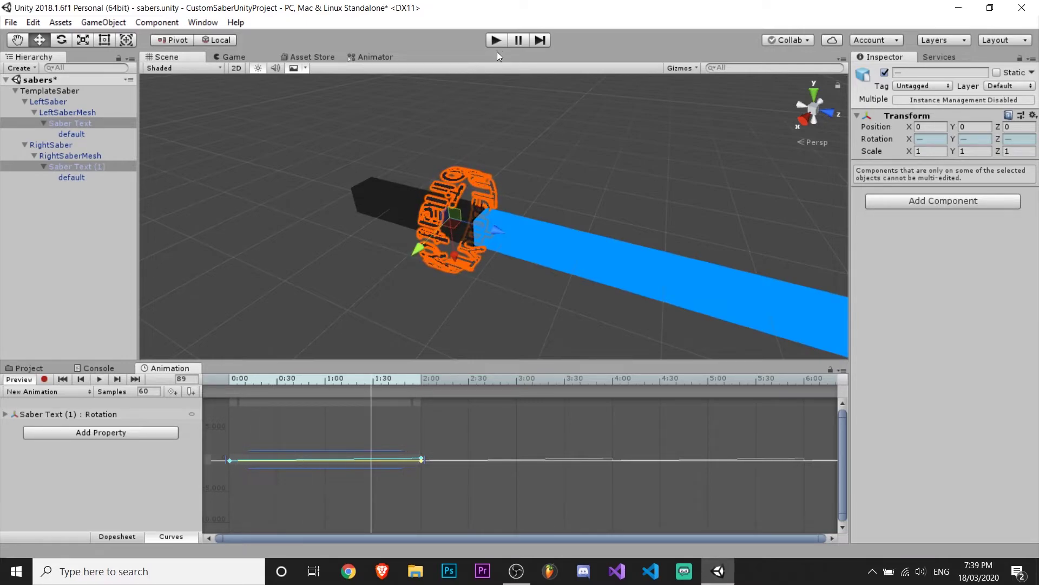
- Copy Saber Text (1)'s Animator component and paste it as new onto Saber Text
{"action": "left_click", "coordinate": [90, 175]}
{"action": "left_click", "coordinate": [89, 167]}
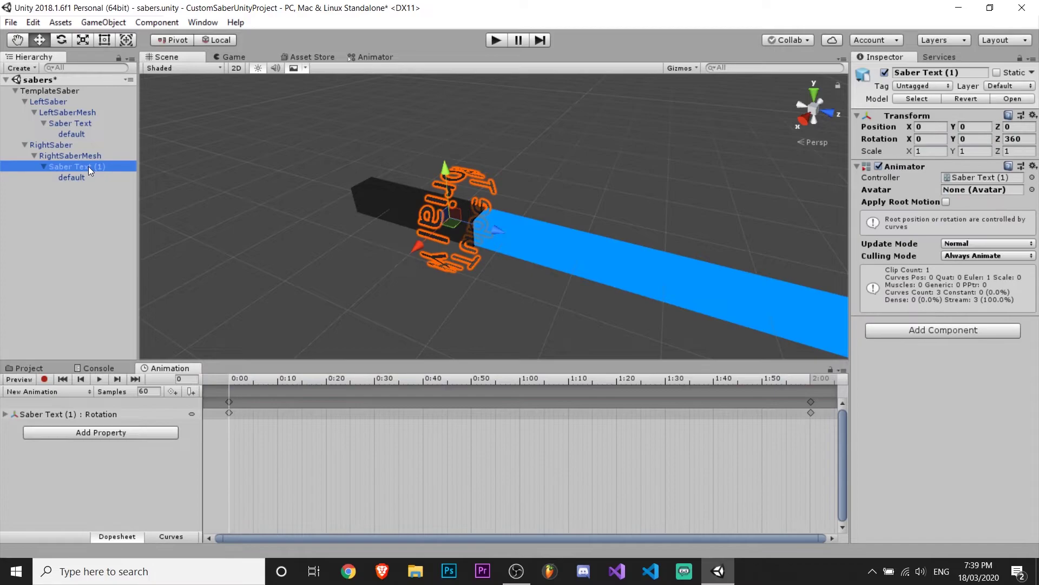
{"action": "right_click", "coordinate": [928, 163]}
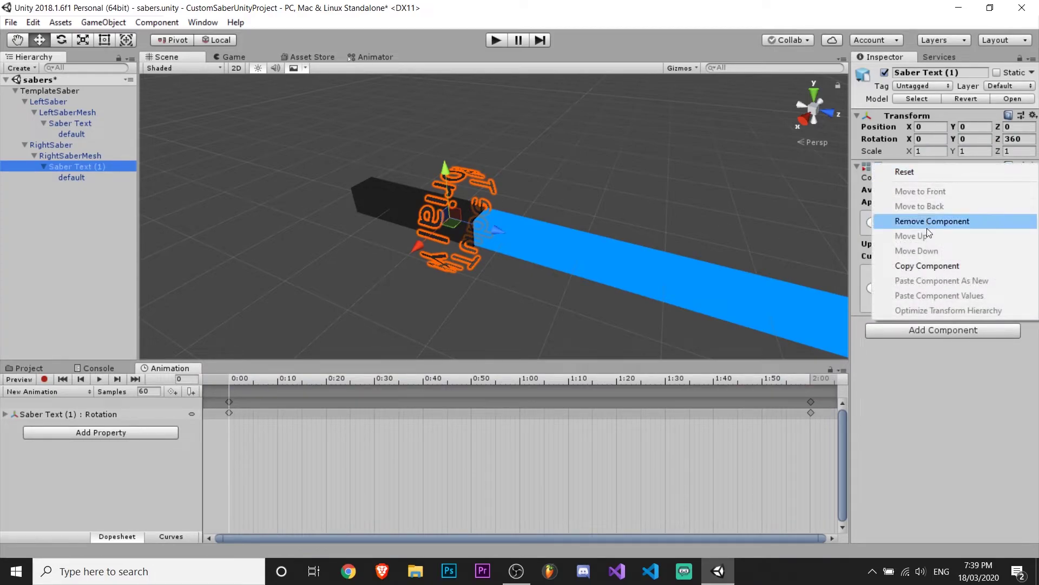
{"action": "left_click", "coordinate": [929, 265]}
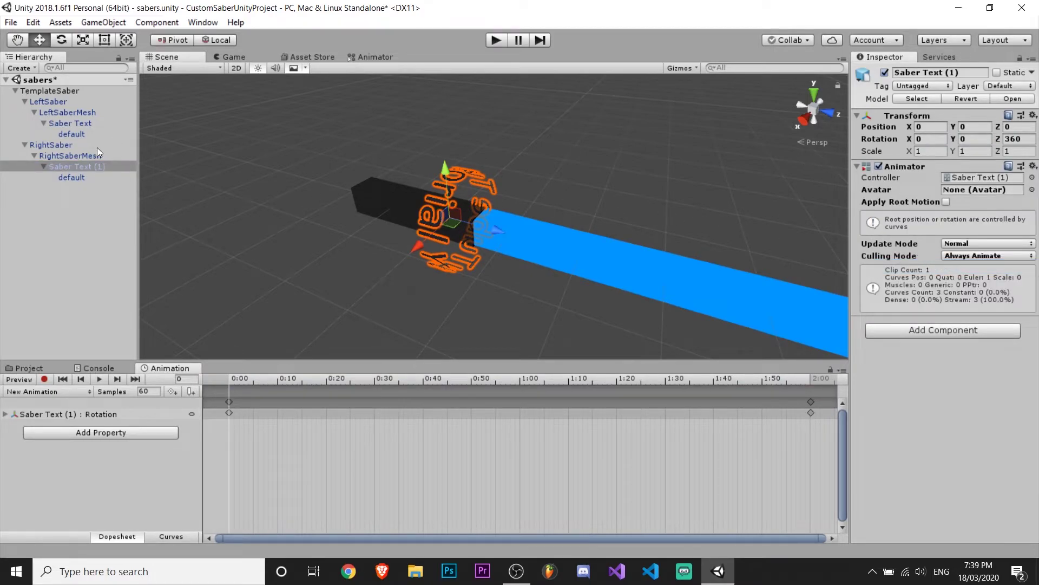
{"action": "left_click", "coordinate": [79, 124]}
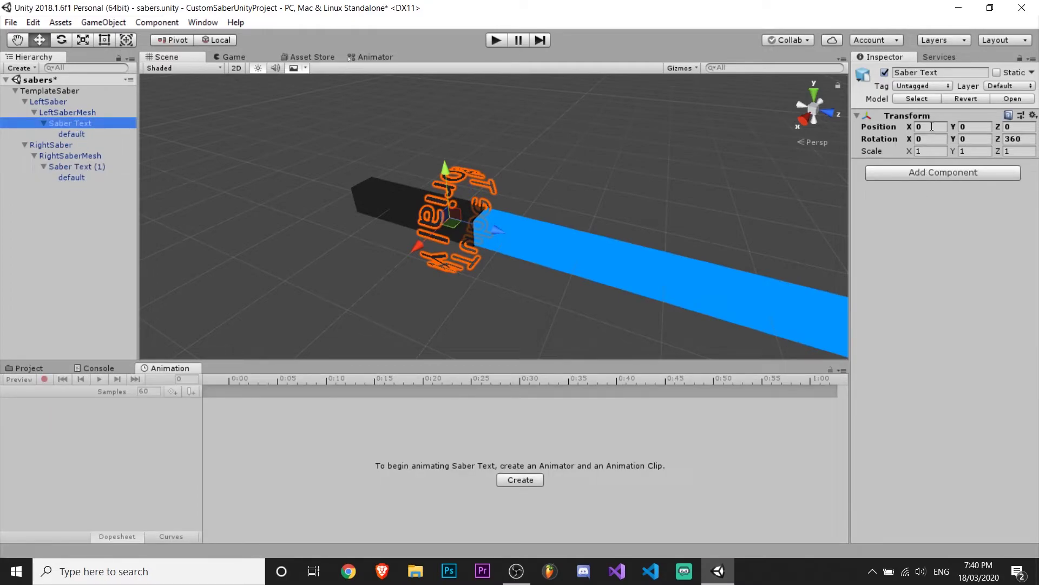
{"action": "right_click", "coordinate": [947, 115]}
{"action": "left_click", "coordinate": [953, 203]}
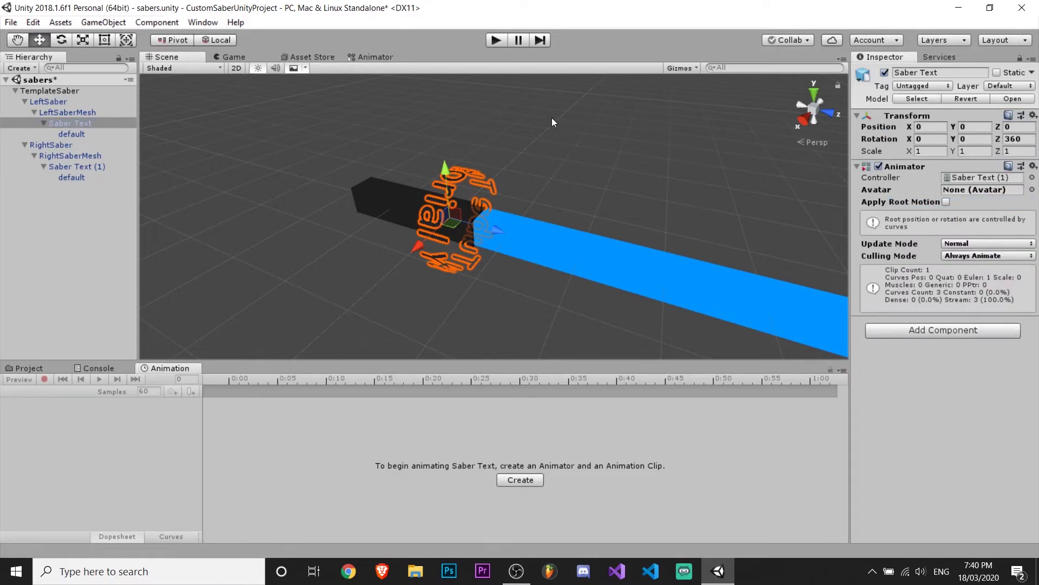
- Run Play mode to check both saber texts spin, then stop it
{"action": "left_click", "coordinate": [493, 41]}
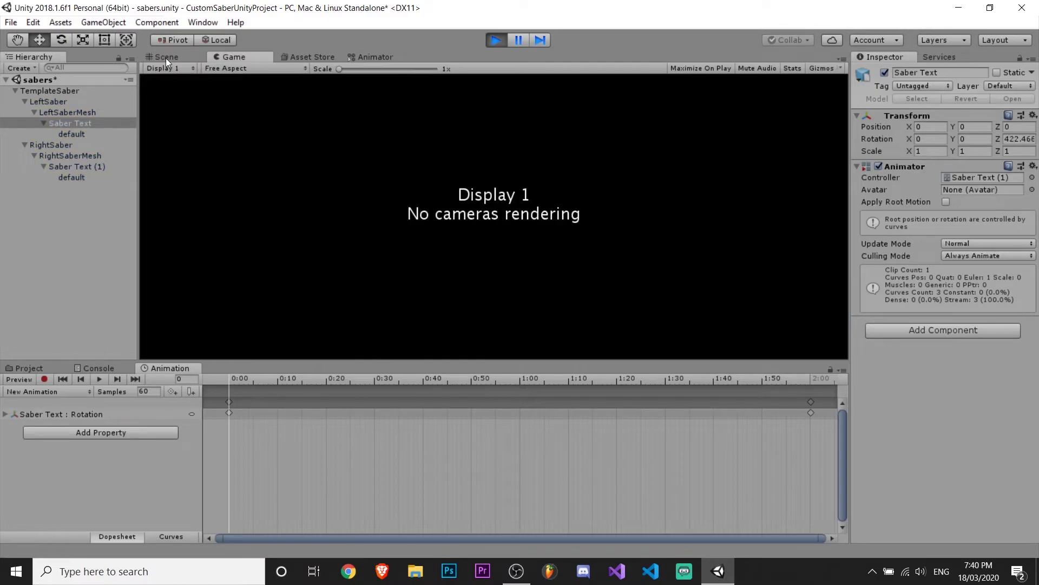
{"action": "left_click", "coordinate": [166, 58]}
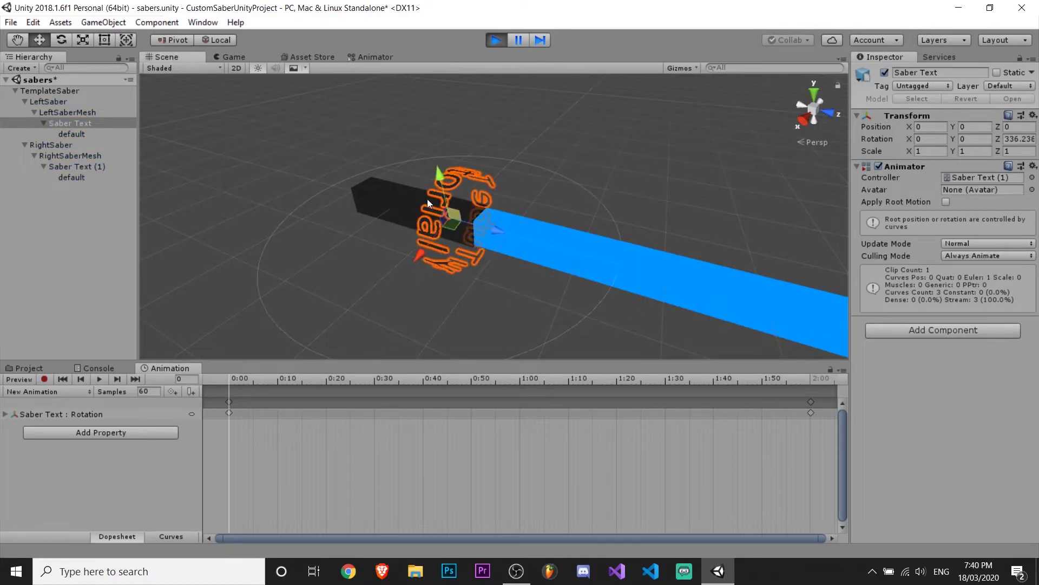
{"action": "left_click", "coordinate": [495, 40]}
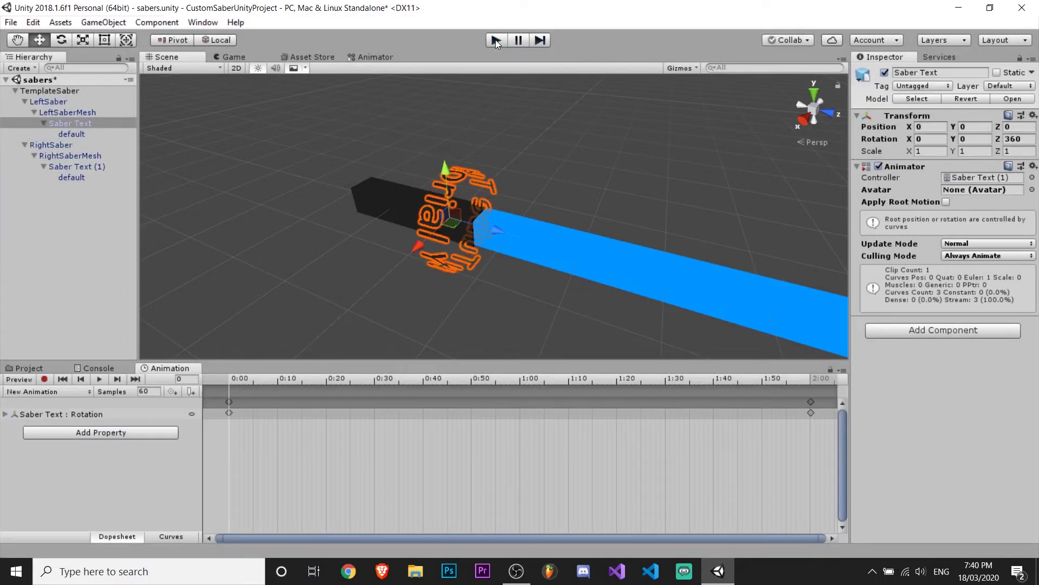
- In the Saber Exporter, enter the author name, name the saber 'Saber Text Tutorial', and export
{"action": "left_click", "coordinate": [213, 23]}
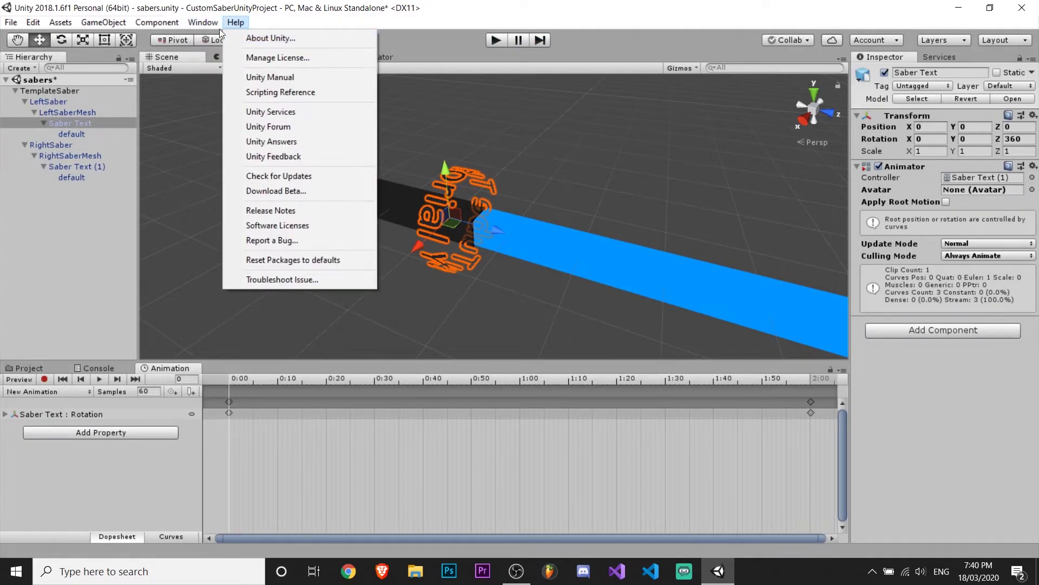
{"action": "left_click", "coordinate": [231, 91]}
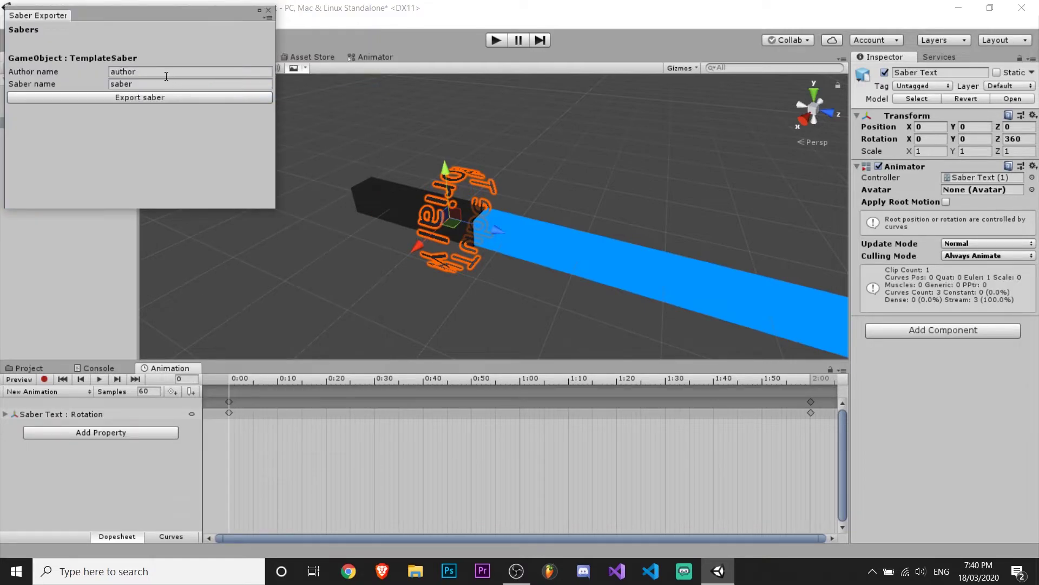
{"action": "left_click", "coordinate": [109, 74]}
{"action": "left_click", "coordinate": [141, 84]}
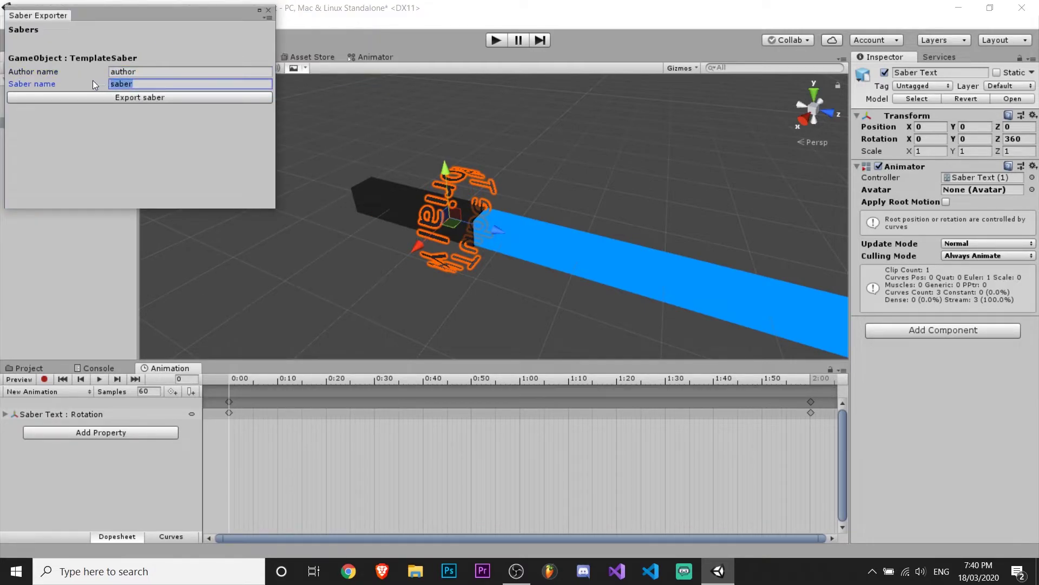
{"action": "left_click", "coordinate": [138, 71]}
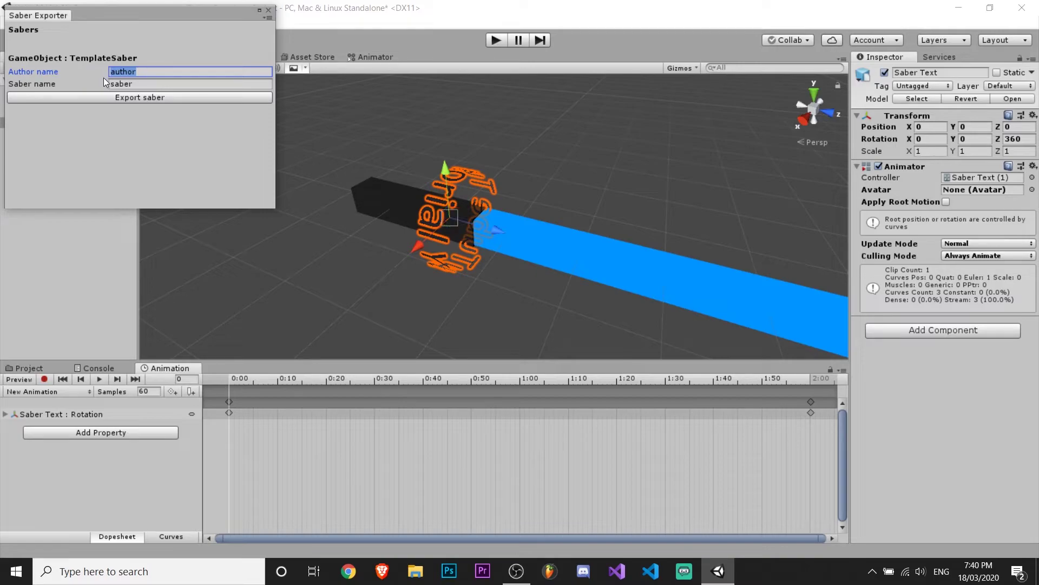
{"action": "type", "text": "P"}
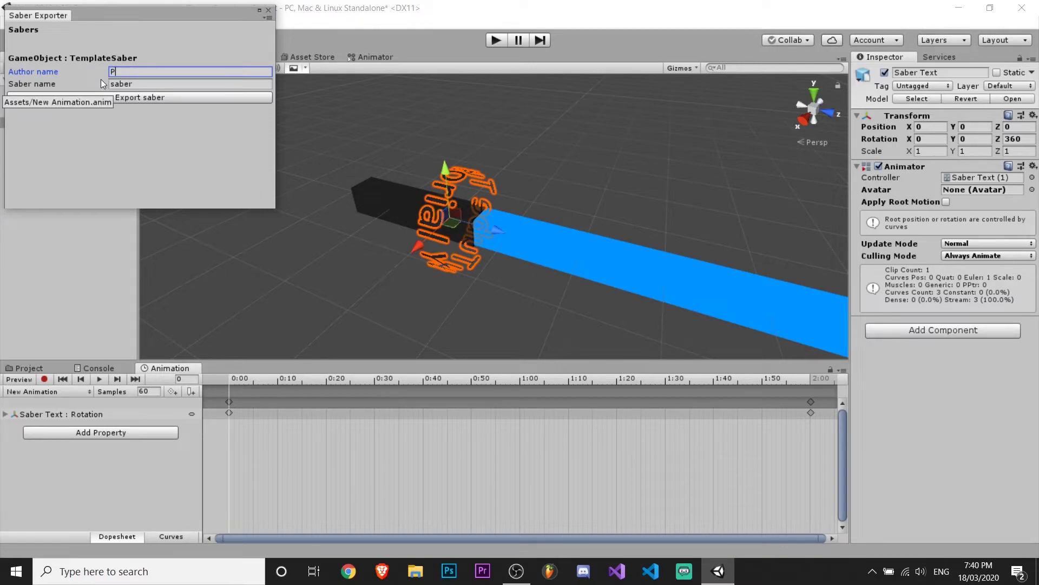
{"action": "type", "text": "urp1e"}
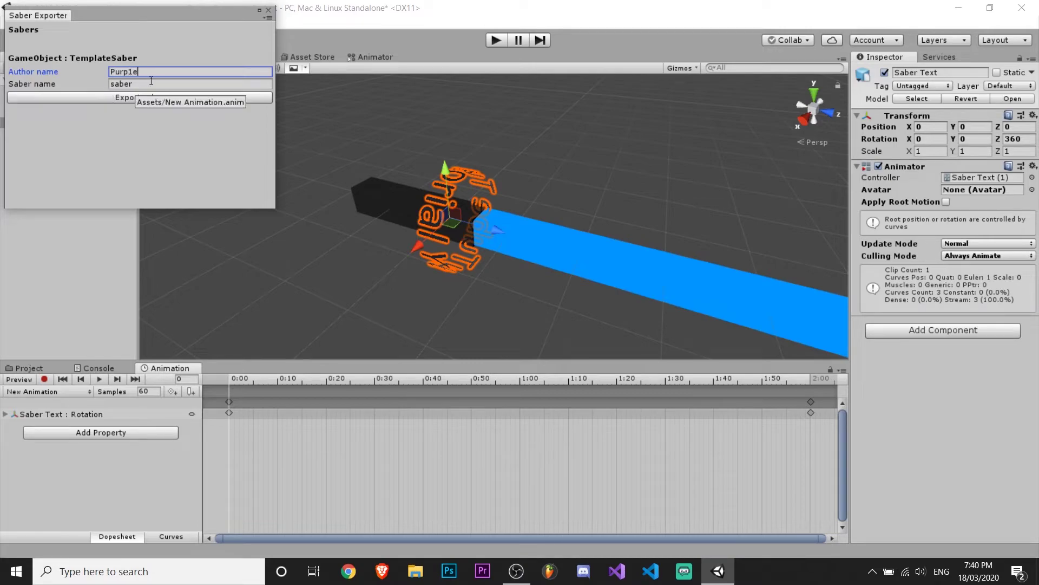
{"action": "key", "text": "Tab"}
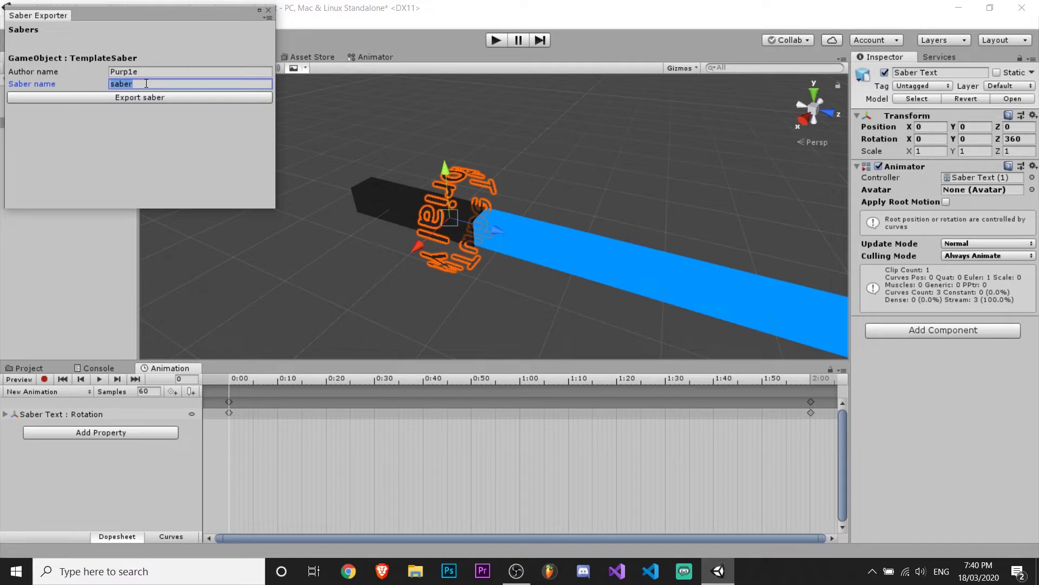
{"action": "type", "text": "Saber Text"}
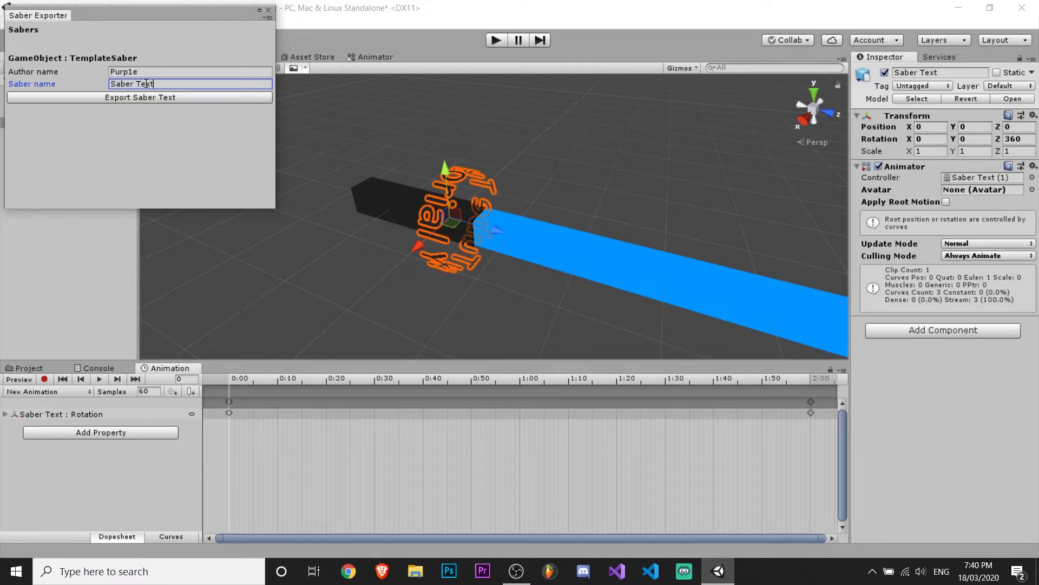
{"action": "type", "text": " Tutorial"}
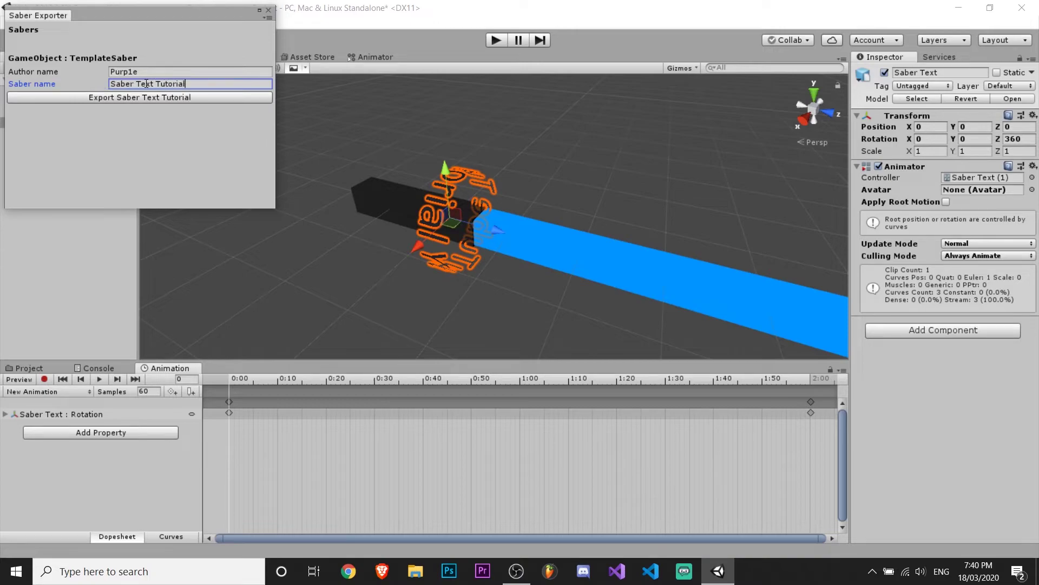
{"action": "left_click", "coordinate": [213, 98]}
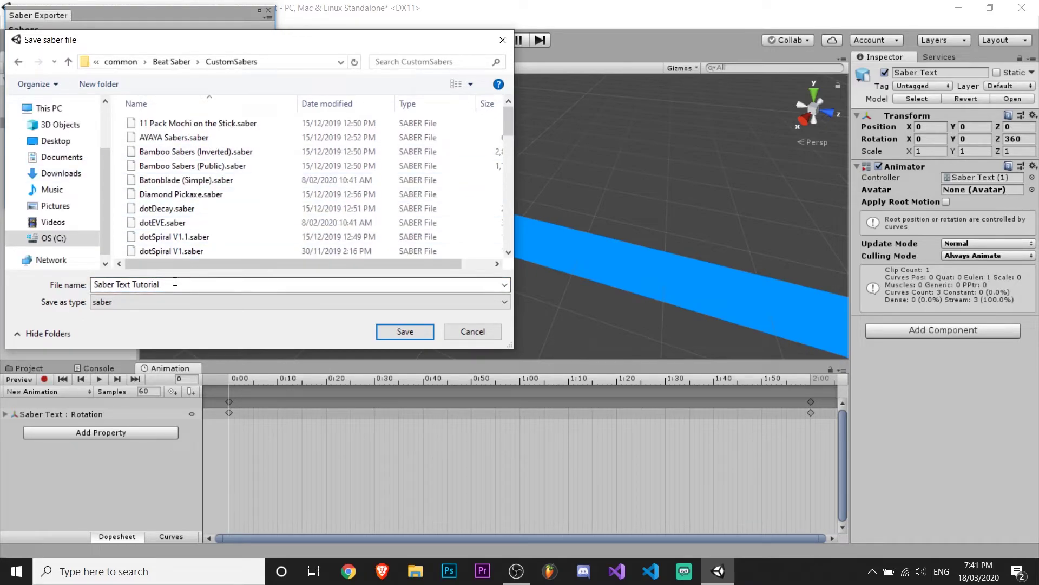
- Save the Saber Text Tutorial saber file into Beat Saber's CustomSabers folder
{"action": "left_click", "coordinate": [406, 332]}
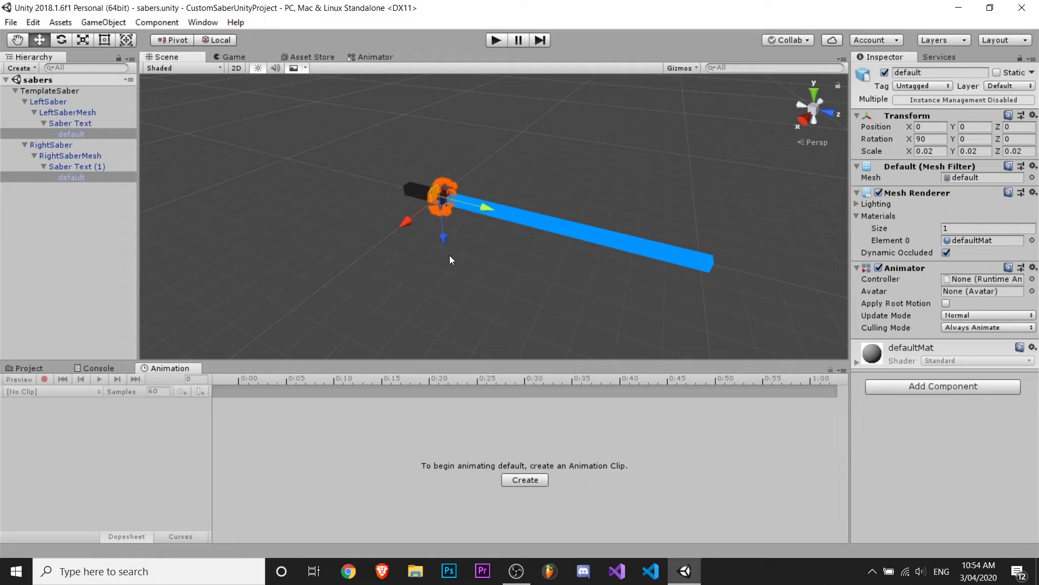
- Slide both saber text meshes along the handle to Position Z -0.076
{"action": "left_click_drag", "start_coordinate": [485, 203], "coordinate": [474, 203]}
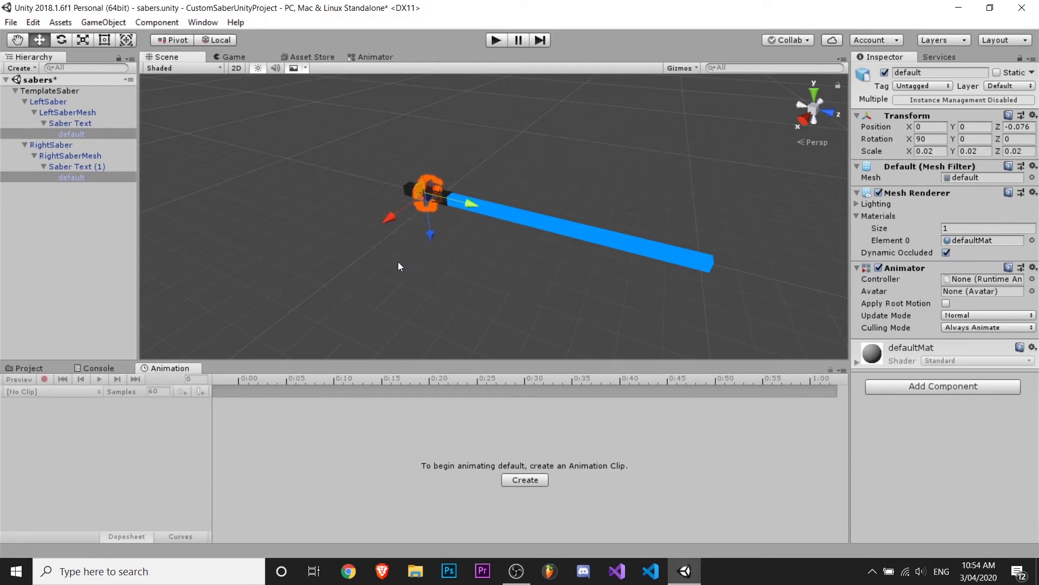
{"action": "scroll", "coordinate": [436, 257], "scroll_direction": "up", "scroll_amount": 5}
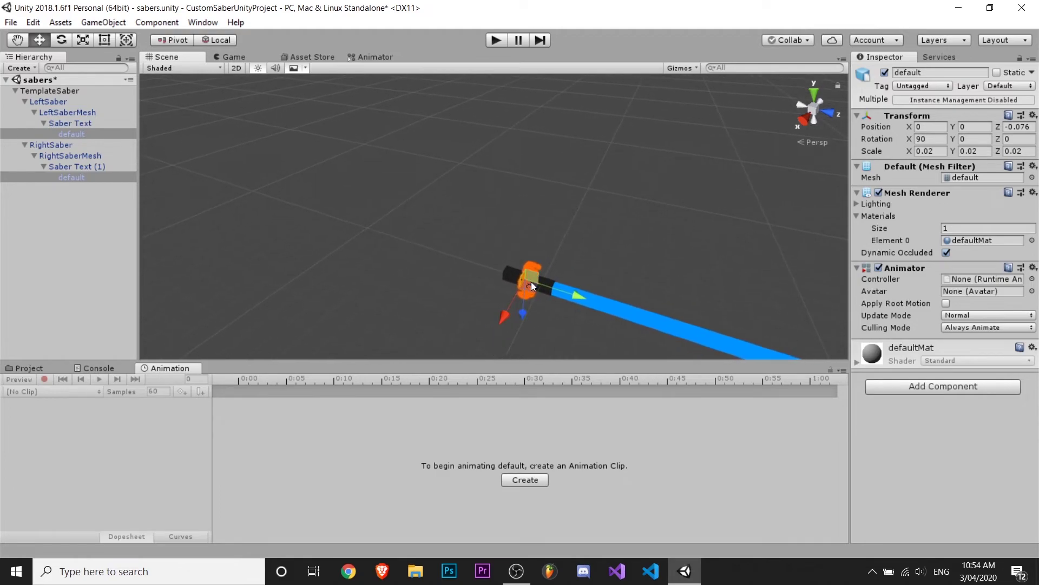
{"action": "scroll", "coordinate": [552, 289], "scroll_direction": "up", "scroll_amount": 2}
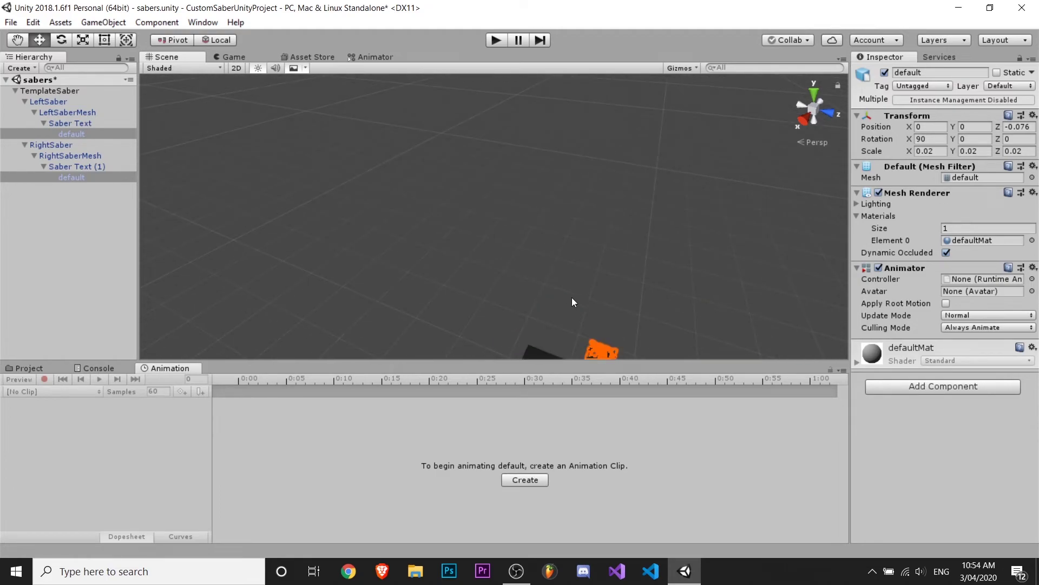
{"action": "key", "text": "f"}
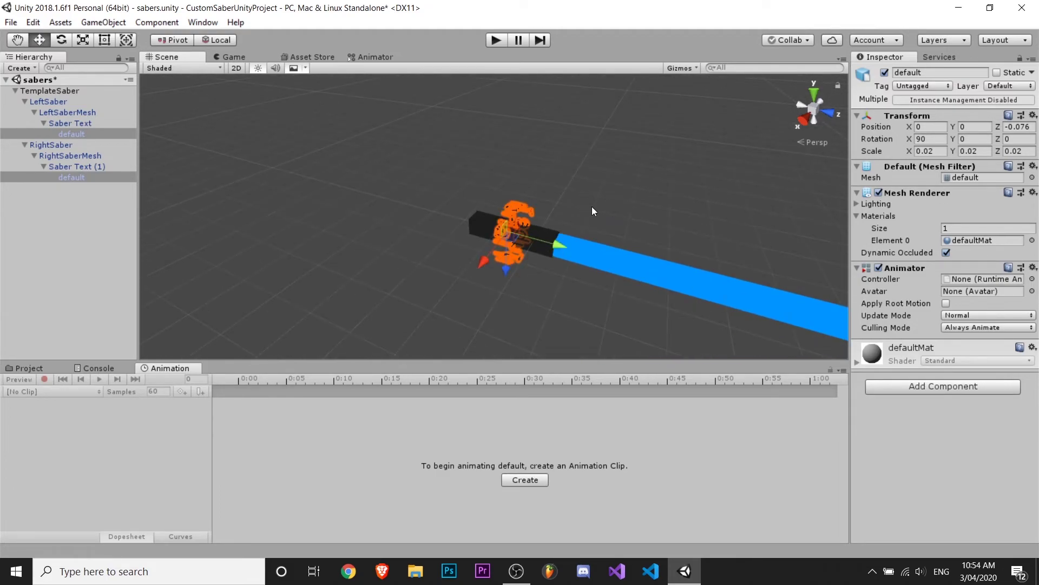
{"action": "middle_click_drag", "start_coordinate": [592, 206], "coordinate": [621, 209]}
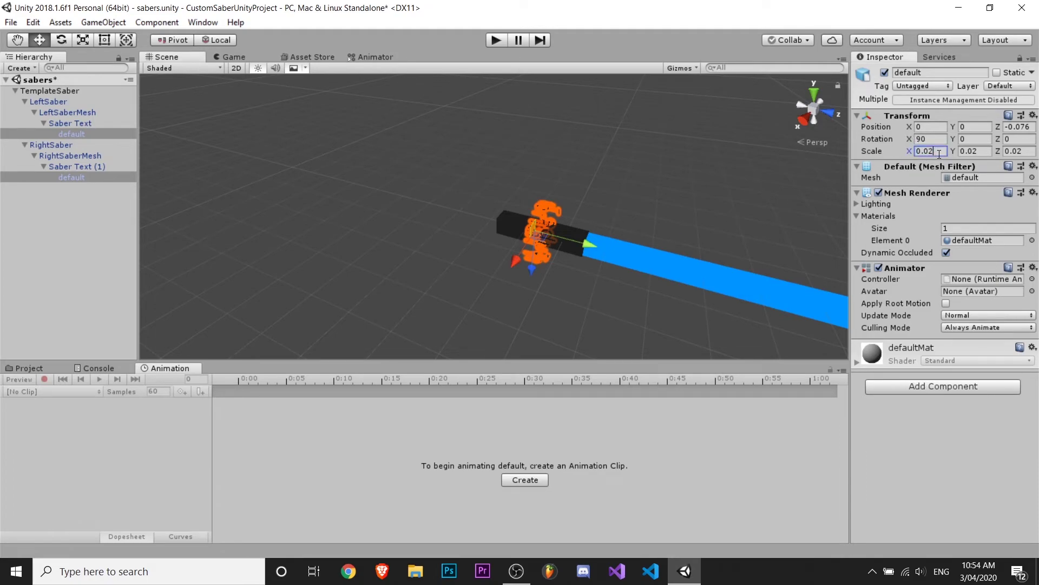
- Start editing the text meshes' X, Y and Z scale values in the Inspector
{"action": "key", "text": "BackSpace"}
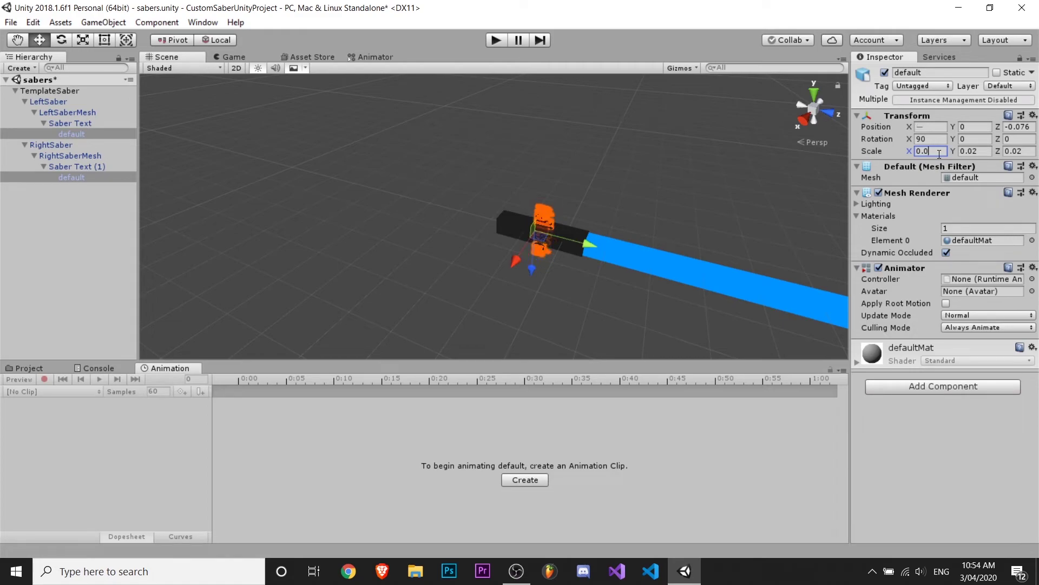
{"action": "type", "text": "1"}
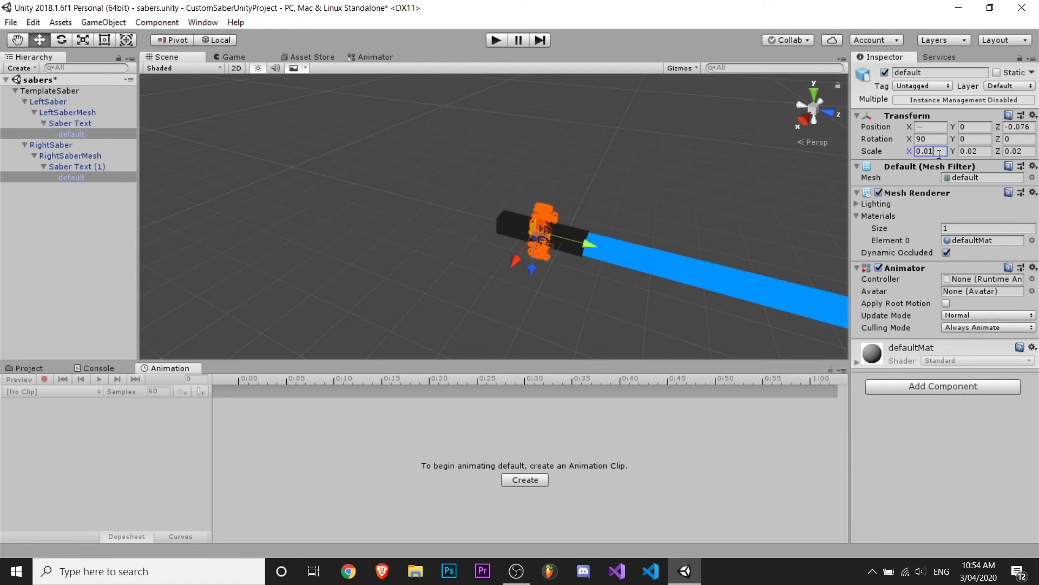
{"action": "left_click", "coordinate": [983, 154]}
{"action": "type", "text": "0.02"}
{"action": "key", "text": "BackSpace"}
{"action": "type", "text": "1"}
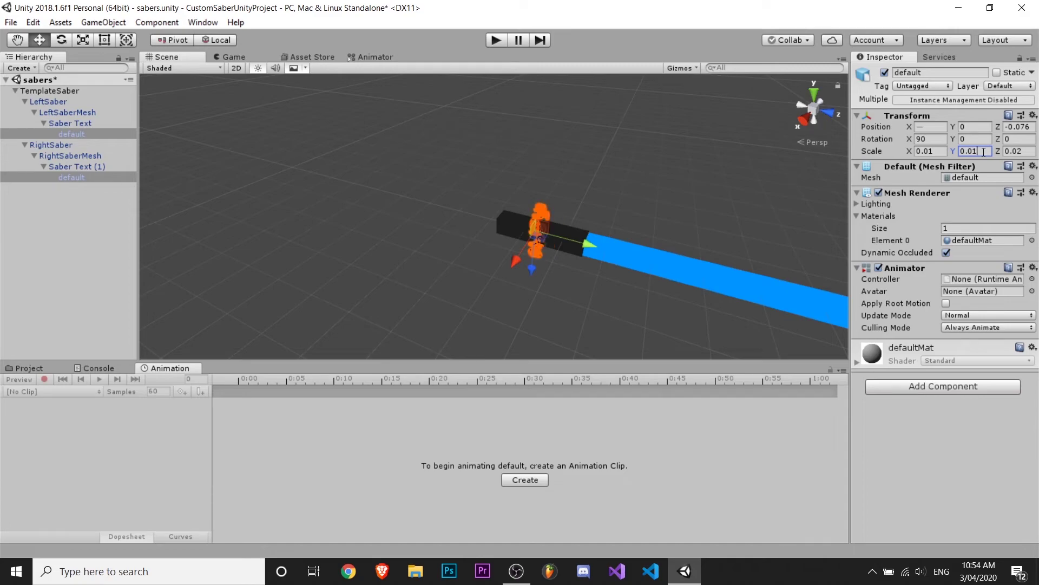
{"action": "left_click", "coordinate": [1024, 150]}
{"action": "key", "text": "BackSpace"}
{"action": "type", "text": "1f"}
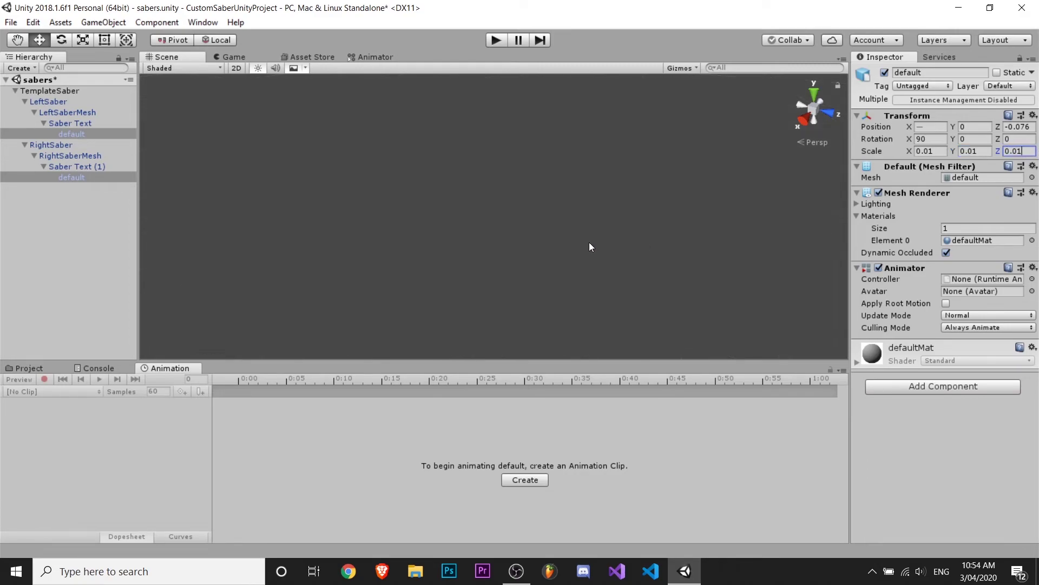
- Set the text meshes' scale to 0.015 on X, Y and Z, then view the saber side-on
{"action": "scroll", "coordinate": [607, 235], "scroll_direction": "down", "scroll_amount": 3}
{"action": "middle_click_drag", "start_coordinate": [661, 180], "coordinate": [665, 208]}
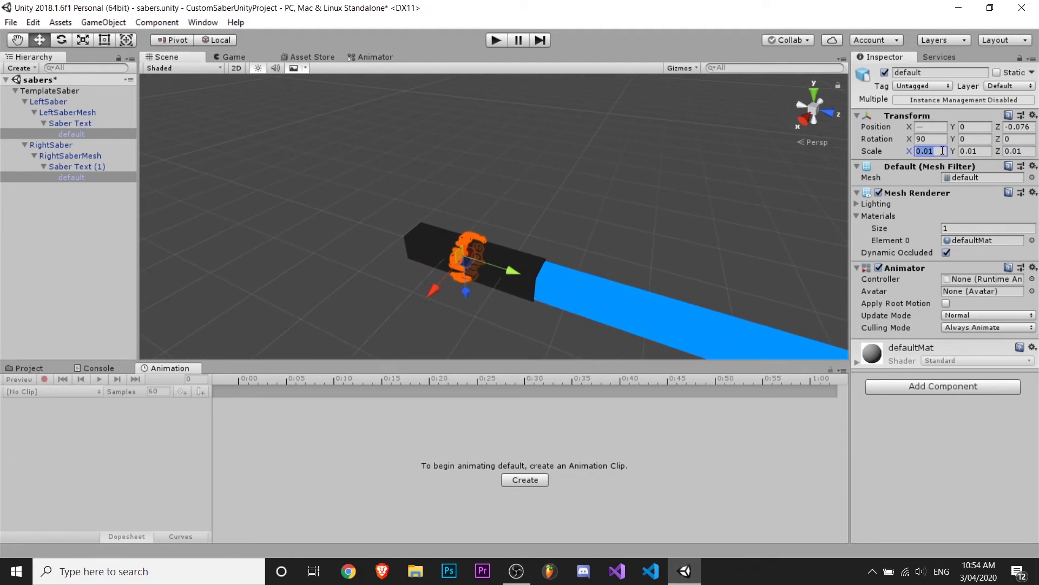
{"action": "type", "text": "5"}
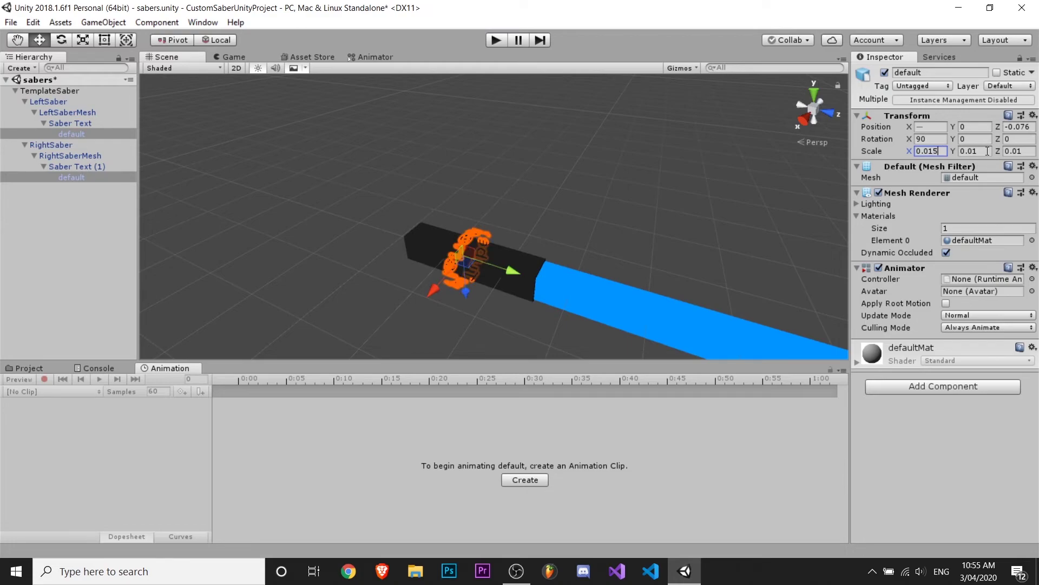
{"action": "key", "text": "Tab"}
{"action": "type", "text": "0.015"}
{"action": "key", "text": "Tab"}
{"action": "type", "text": "0.015"}
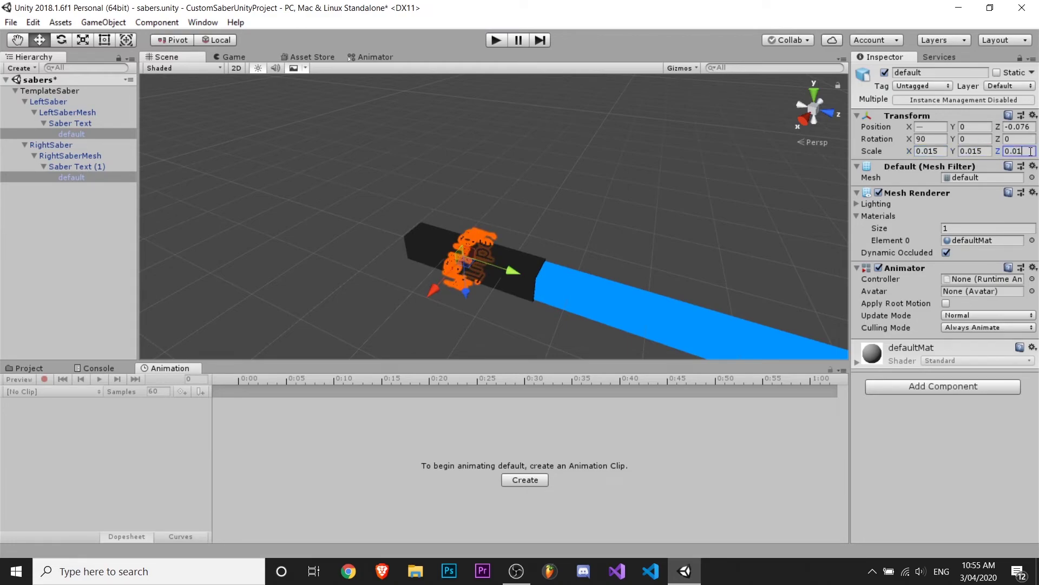
{"action": "middle_click_drag", "start_coordinate": [665, 185], "coordinate": [478, 115]}
{"action": "left_click_drag", "start_coordinate": [478, 115], "coordinate": [601, 249], "text": "alt"}
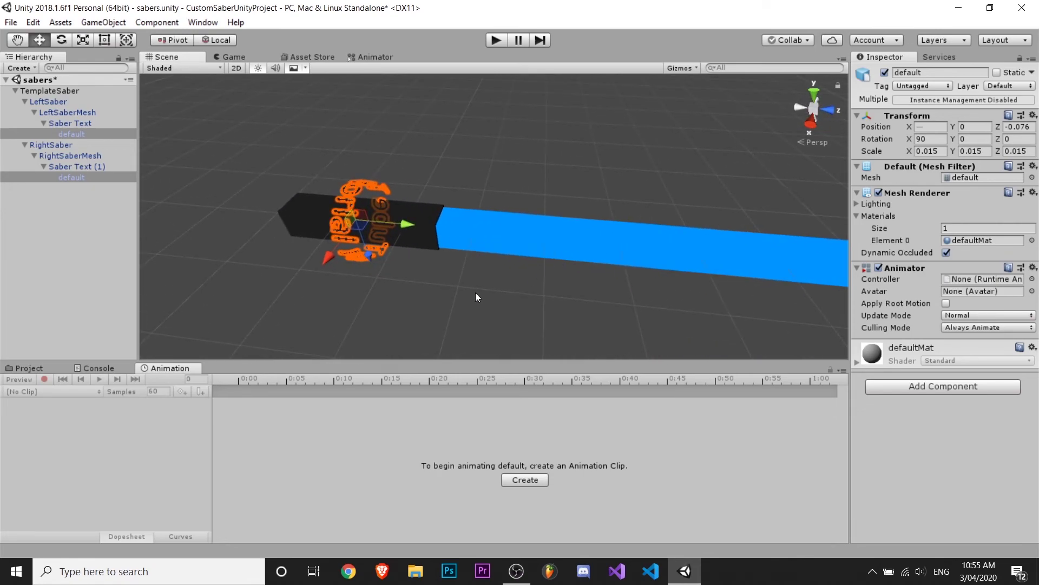
{"action": "left_click_drag", "start_coordinate": [475, 293], "coordinate": [545, 291]}
- Select the right saber's text object and open the Saber Exporter window
{"action": "left_click", "coordinate": [372, 238]}
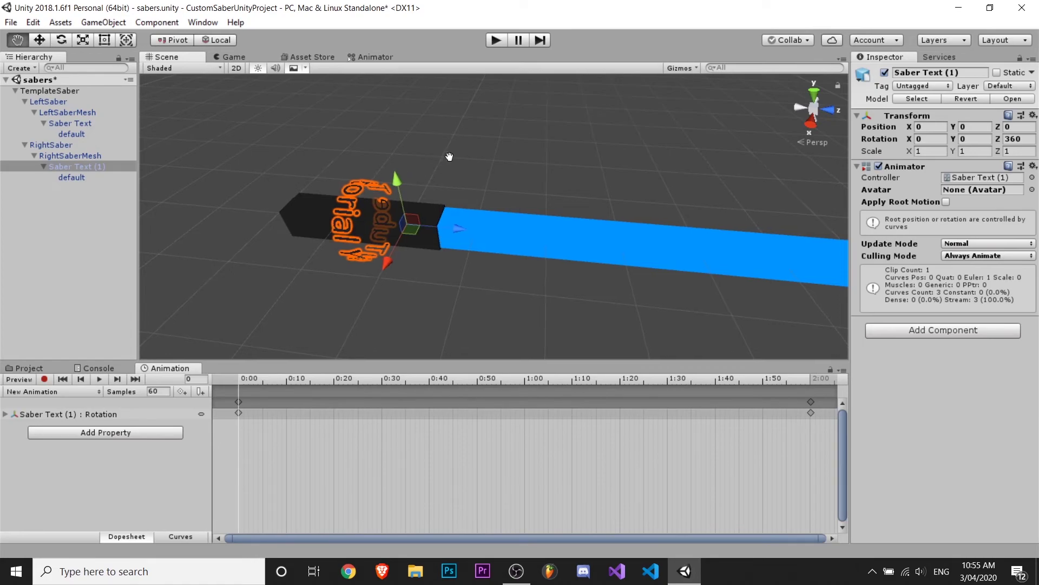
{"action": "middle_click_drag", "start_coordinate": [448, 158], "coordinate": [552, 174]}
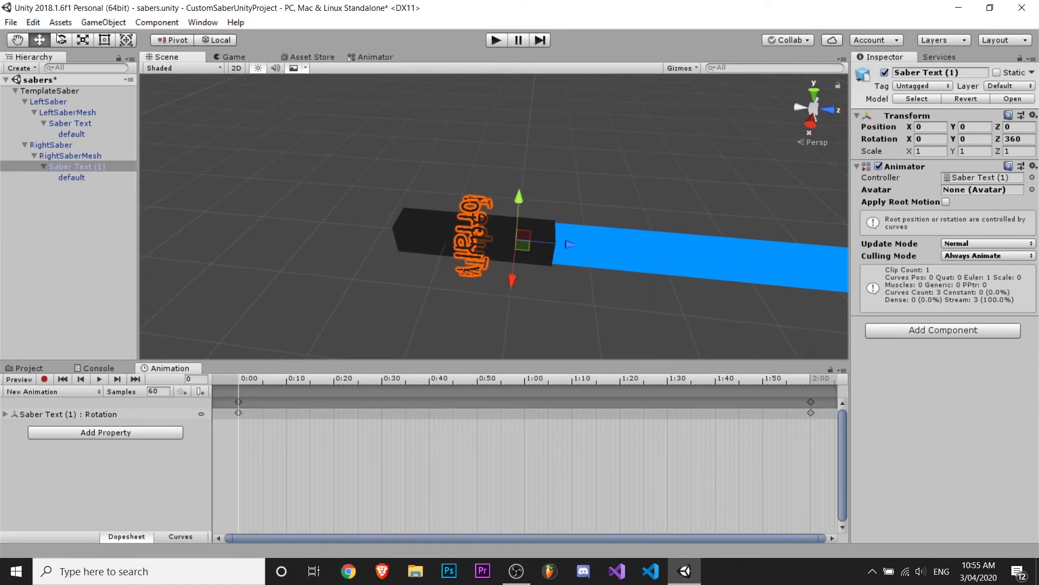
{"action": "left_click", "coordinate": [201, 22]}
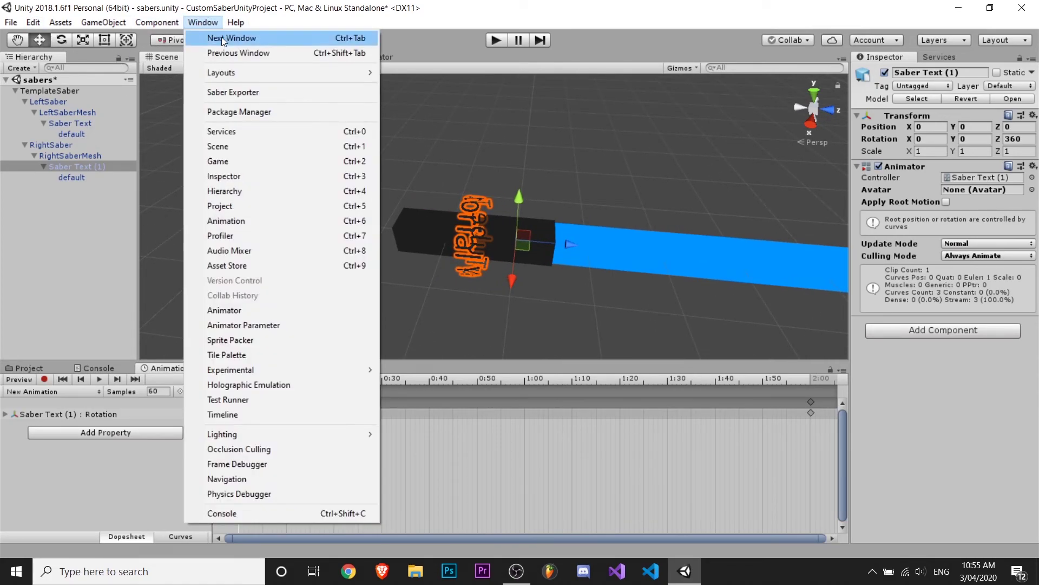
{"action": "left_click", "coordinate": [233, 92]}
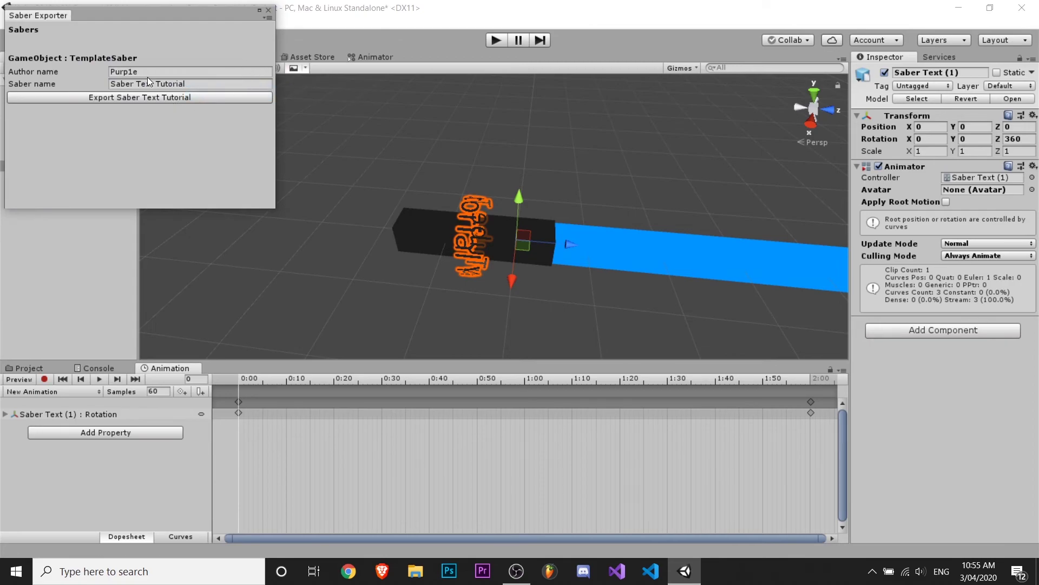
- Rename the saber to 'Saber Text Tutorial 2' and export it into CustomSabers
{"action": "left_click", "coordinate": [173, 84]}
{"action": "left_click", "coordinate": [194, 84]}
{"action": "type", "text": "2"}
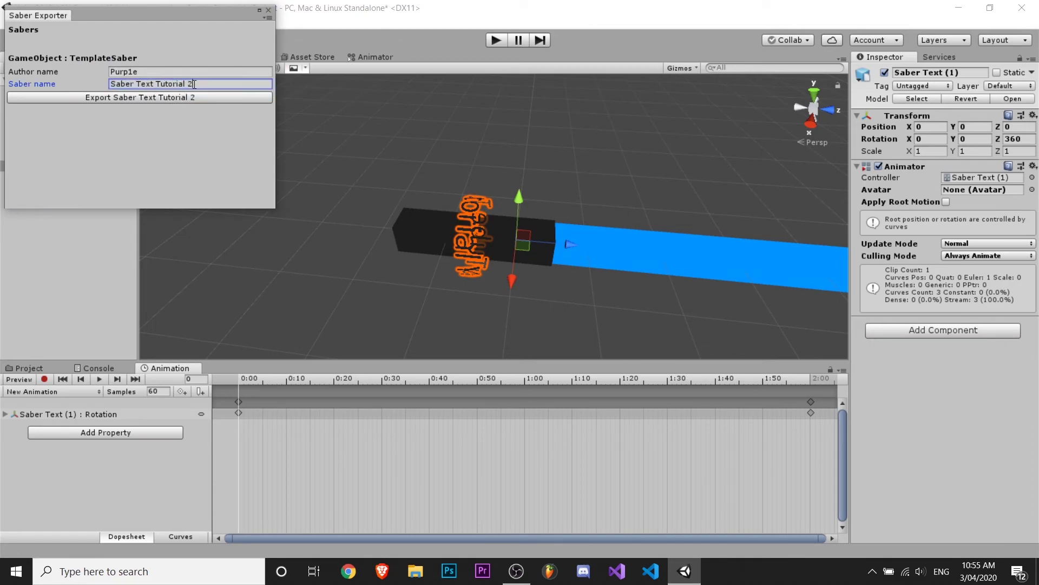
{"action": "left_click", "coordinate": [115, 100]}
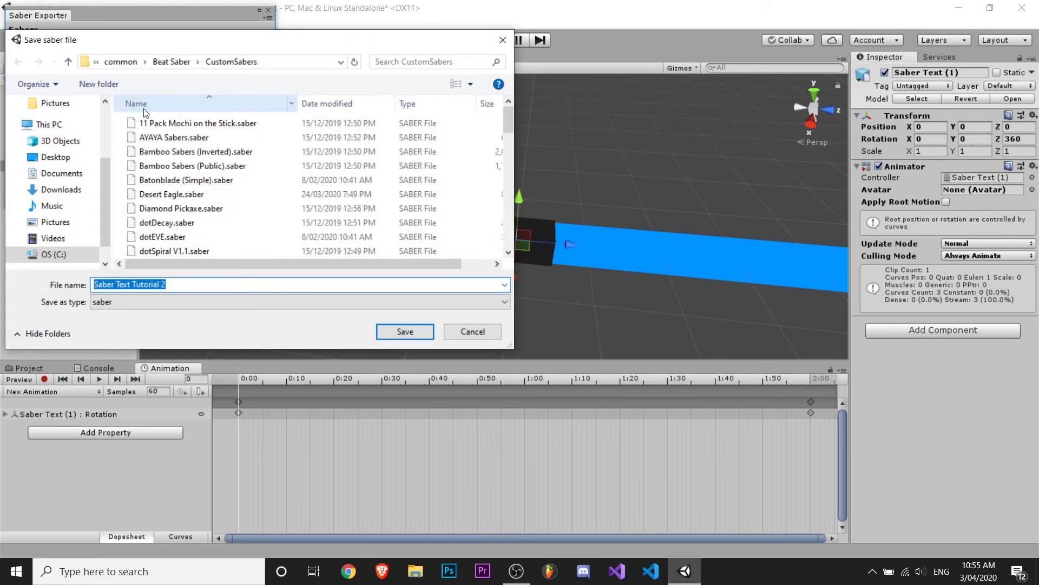
{"action": "left_click", "coordinate": [414, 331]}
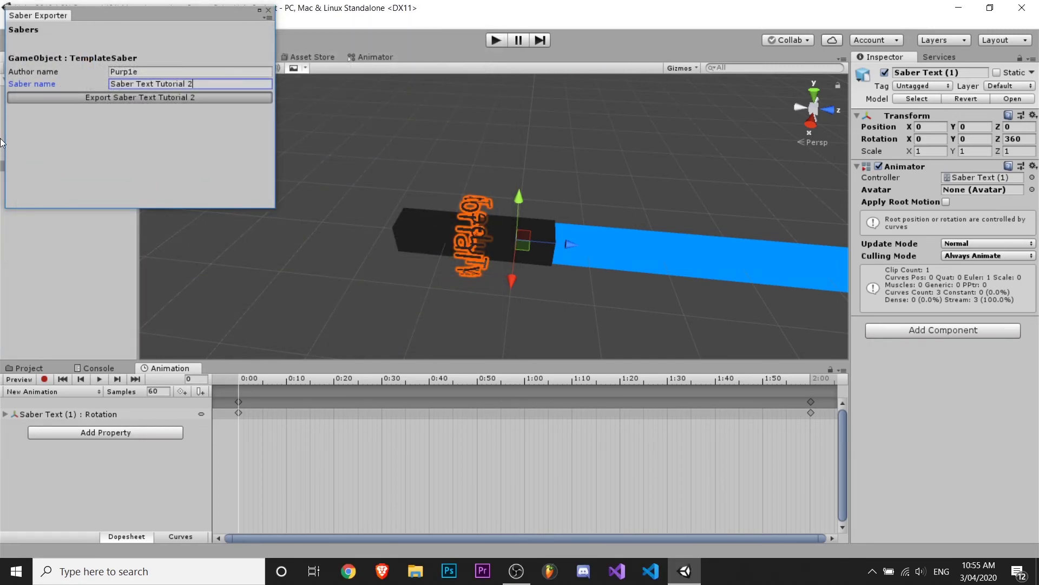